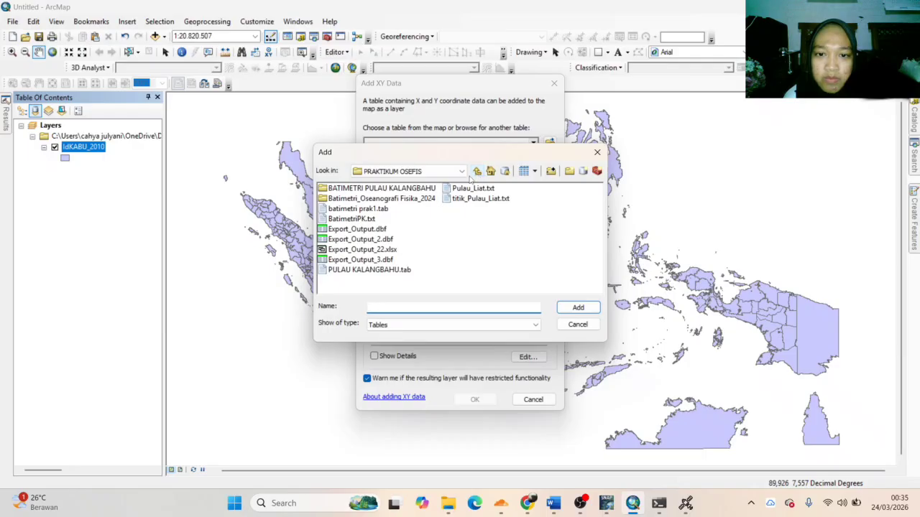
# Choose Arus.txt from the Interpolasi & Overlay folder inside PRAKTIKUM PJK as the XY data table
pyautogui.click(477, 172)
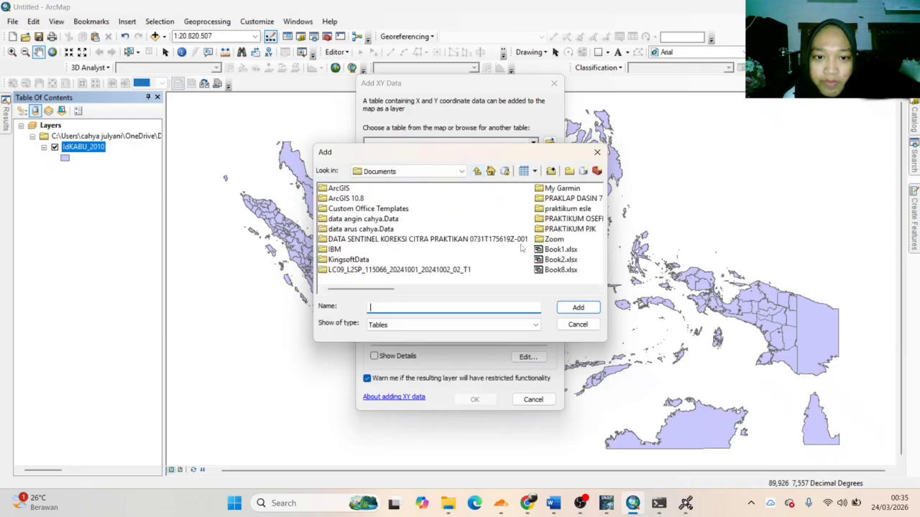
pyautogui.doubleClick(590, 228)
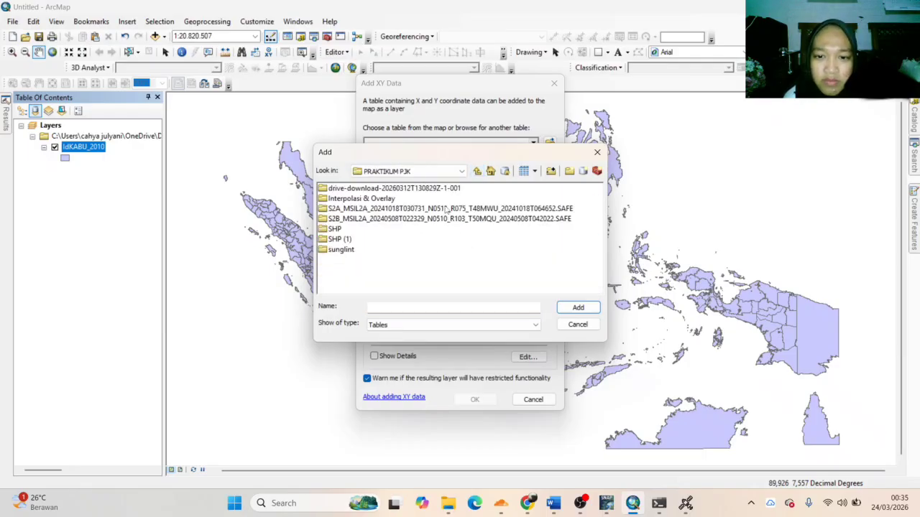
pyautogui.doubleClick(382, 200)
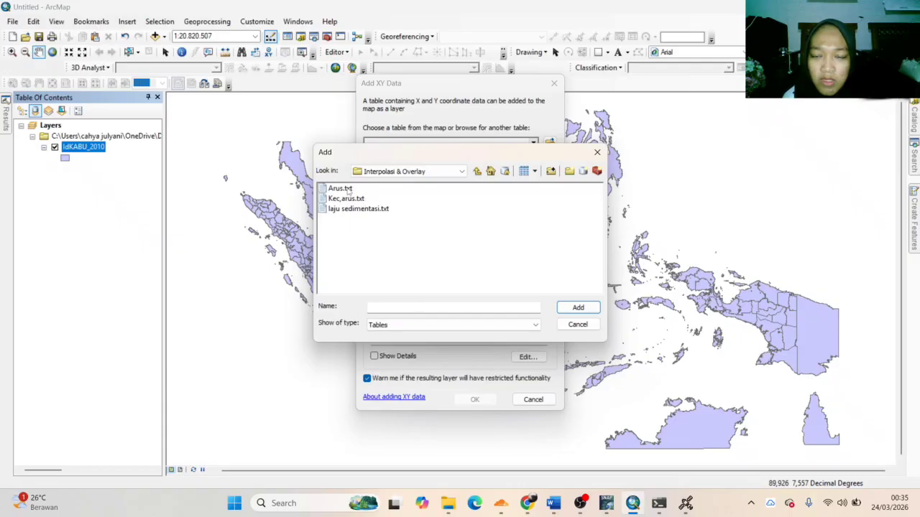
pyautogui.doubleClick(348, 188)
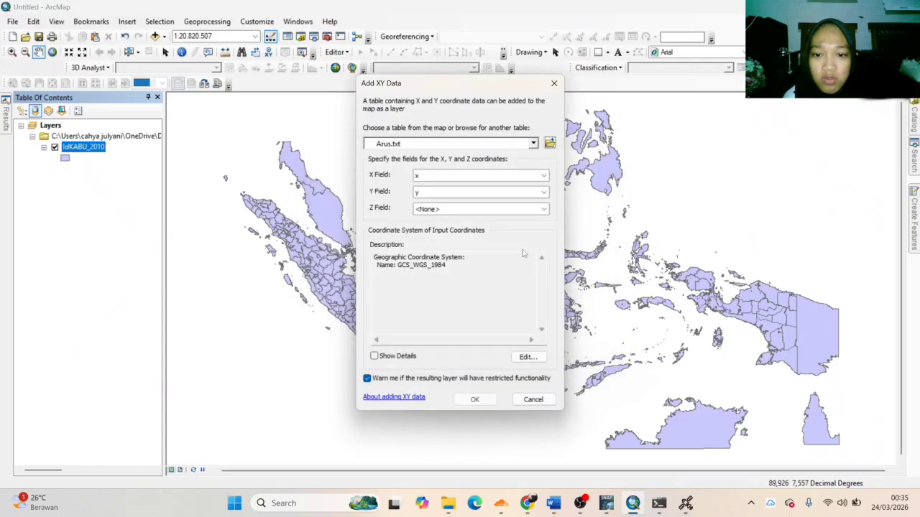
# Add the Arus.txt points to the map with Kecepatan as Z field and WGS 1984 as coordinate system
pyautogui.click(543, 210)
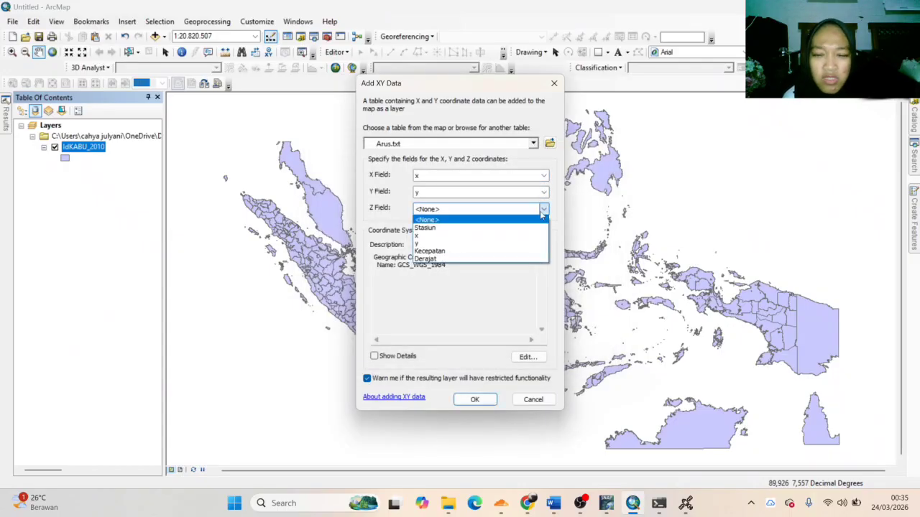
pyautogui.click(458, 255)
pyautogui.click(528, 356)
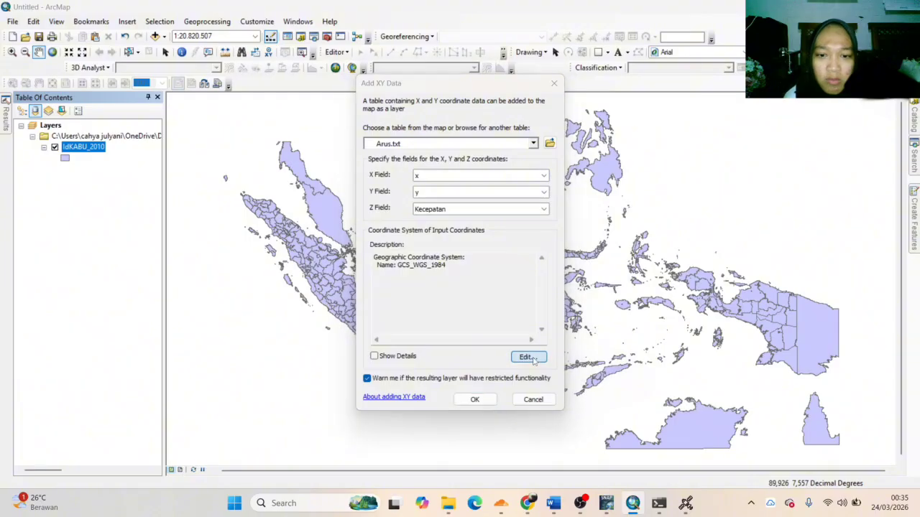
pyautogui.click(395, 198)
pyautogui.click(528, 399)
pyautogui.click(476, 400)
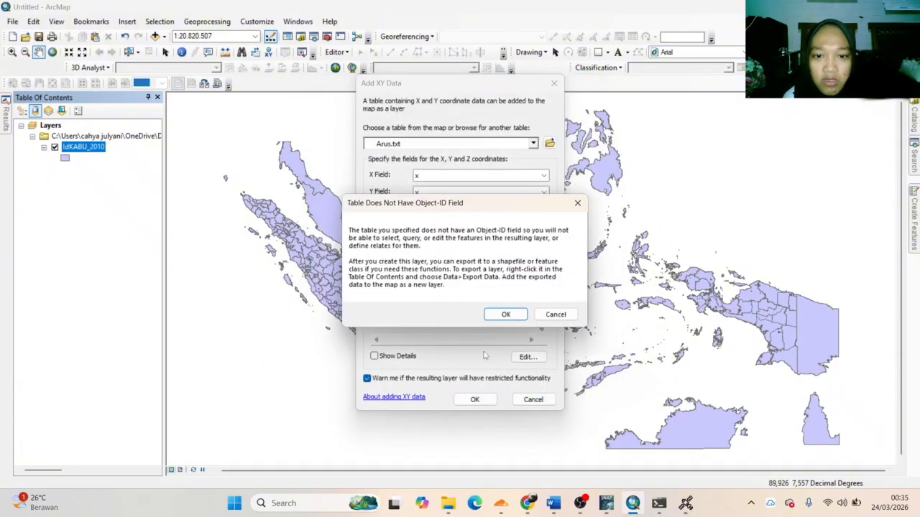
pyautogui.click(498, 311)
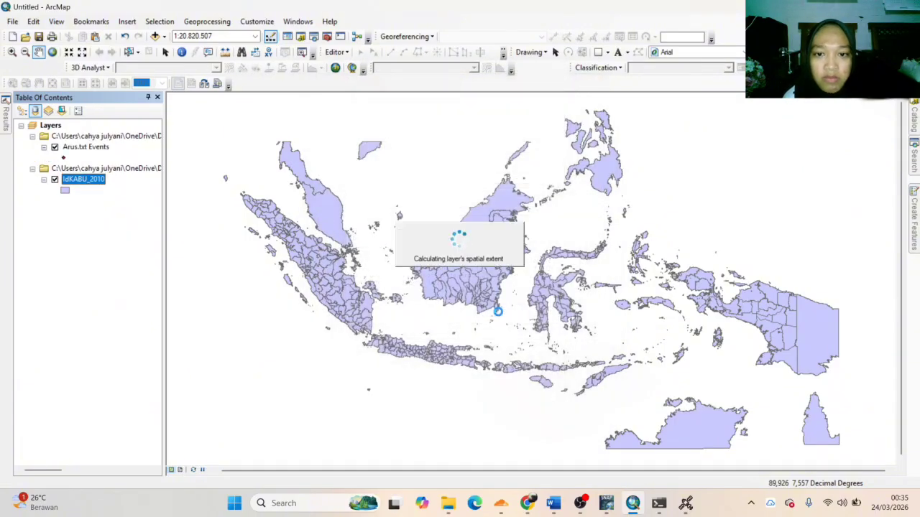
# Zoom the map to the extent of the Arus.txt Events layer
pyautogui.click(96, 151)
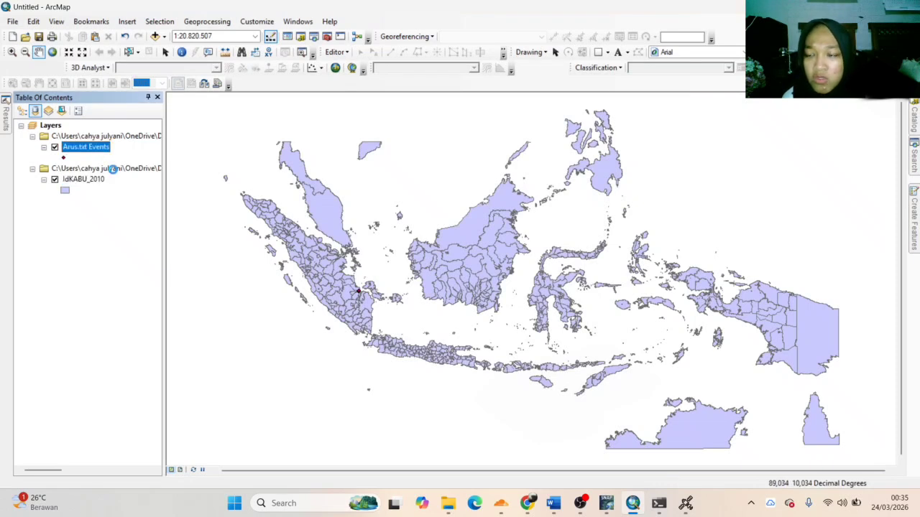
pyautogui.rightClick(94, 150)
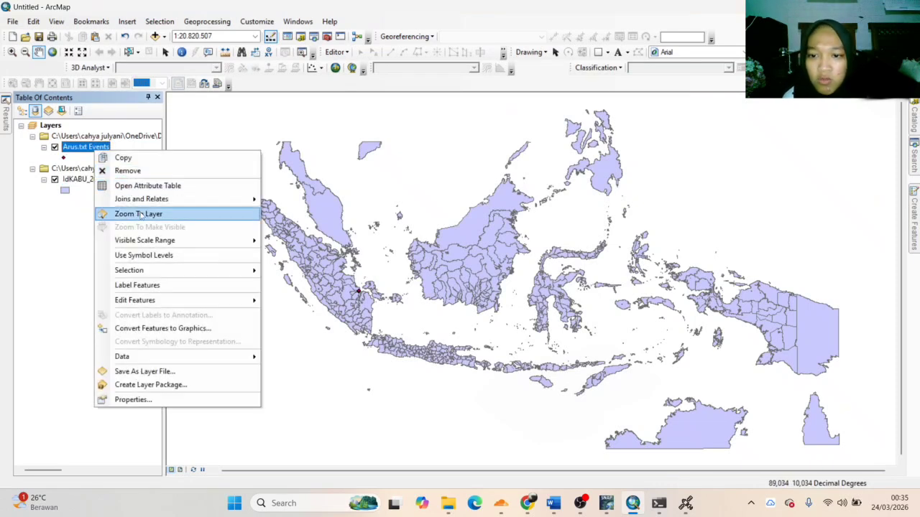
pyautogui.click(139, 214)
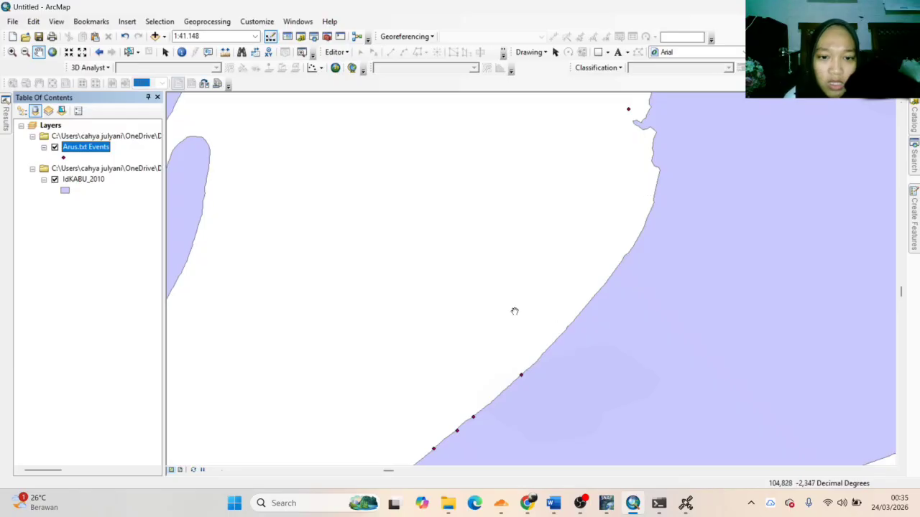
# Start adding XY data from Kec,arus.txt, with Kecepatan as the Z field
pyautogui.click(12, 22)
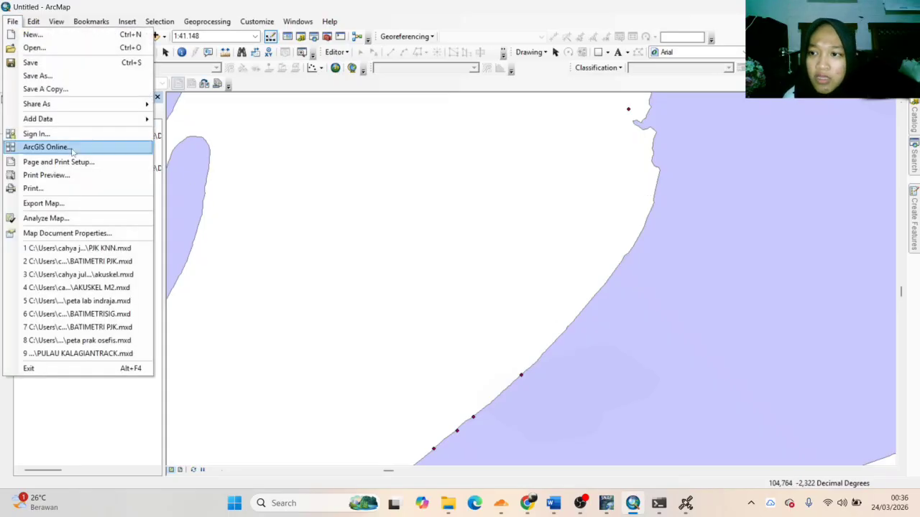
pyautogui.moveTo(88, 120)
pyautogui.click(186, 163)
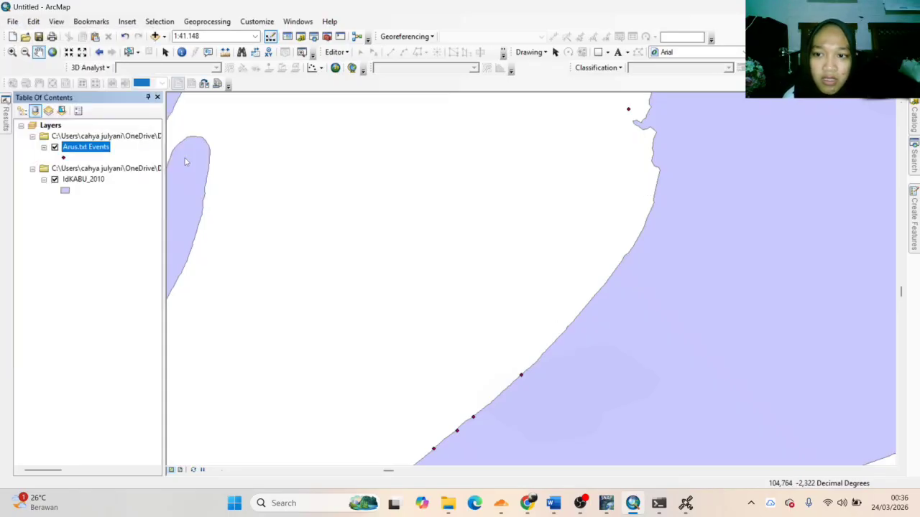
pyautogui.click(549, 143)
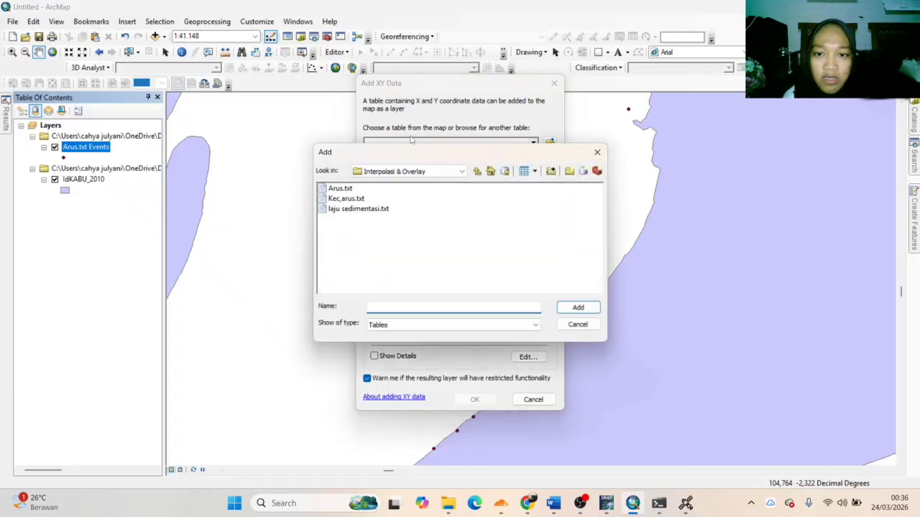
pyautogui.doubleClick(354, 199)
pyautogui.click(544, 209)
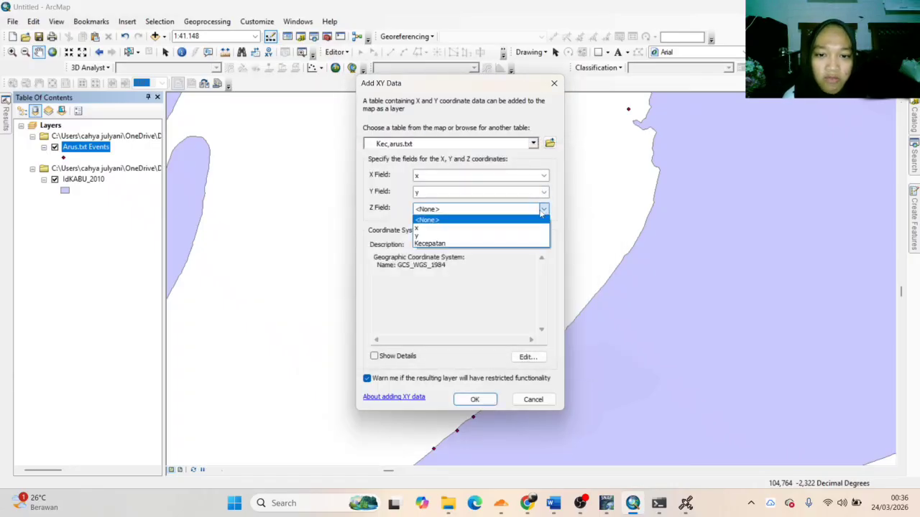
pyautogui.click(447, 249)
# Set the coordinate system of the Kec,arus.txt data to WGS 1984 and add its points to the map
pyautogui.click(512, 354)
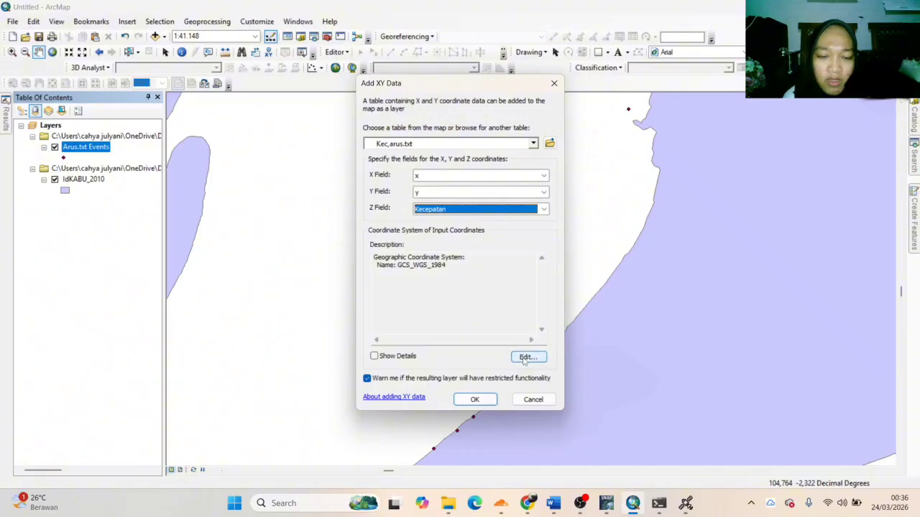
pyautogui.click(395, 199)
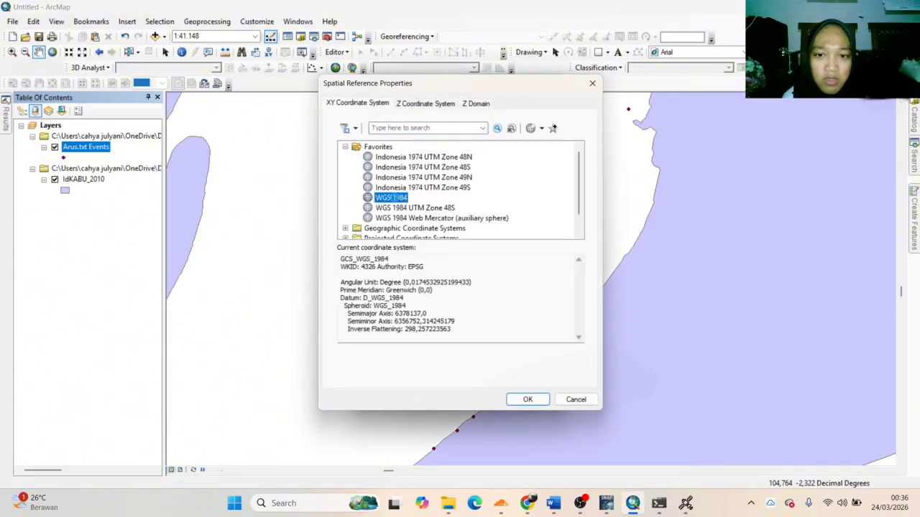
pyautogui.click(512, 402)
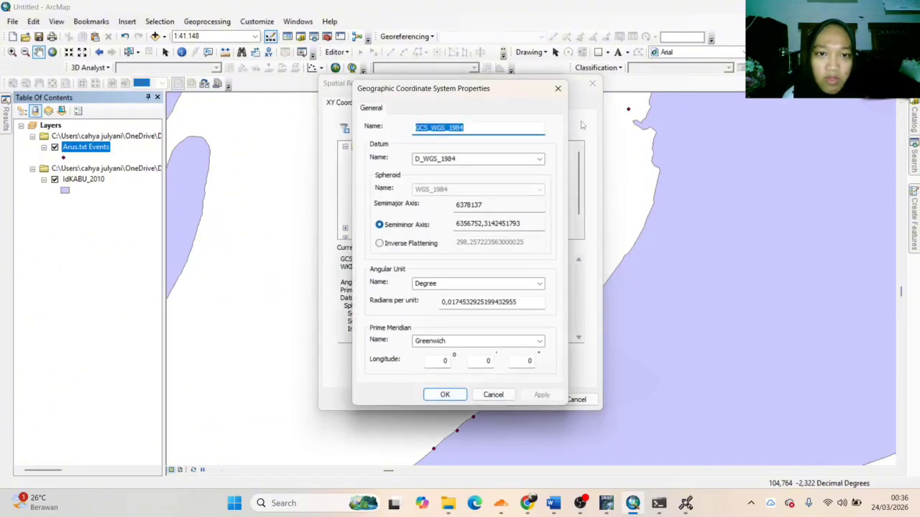
pyautogui.click(558, 89)
pyautogui.click(527, 399)
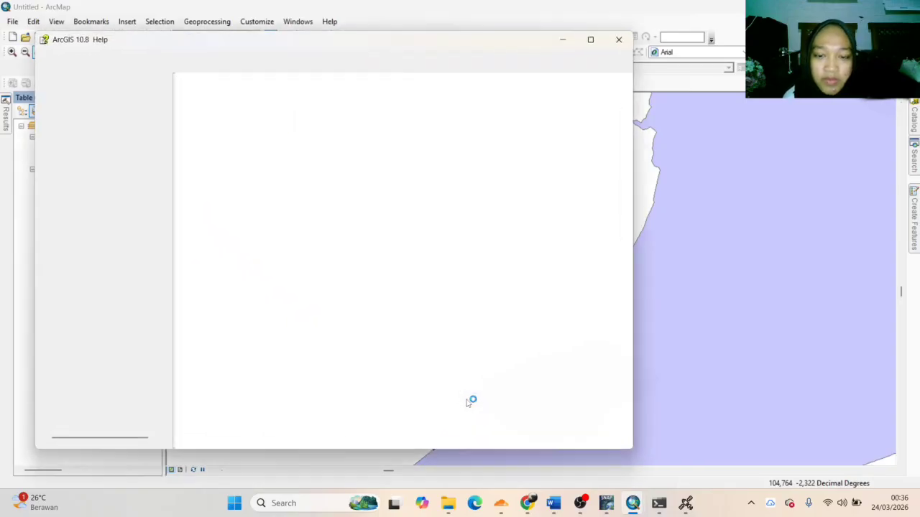
pyautogui.click(618, 40)
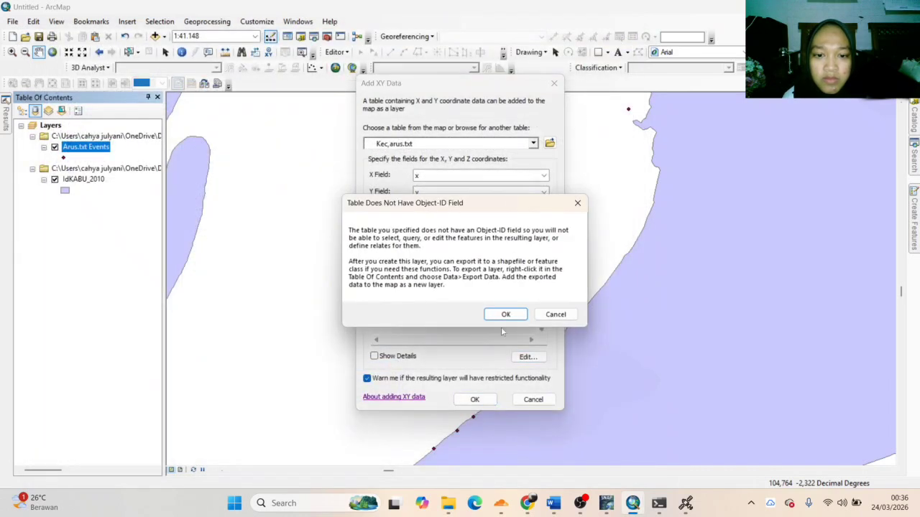
pyautogui.click(503, 313)
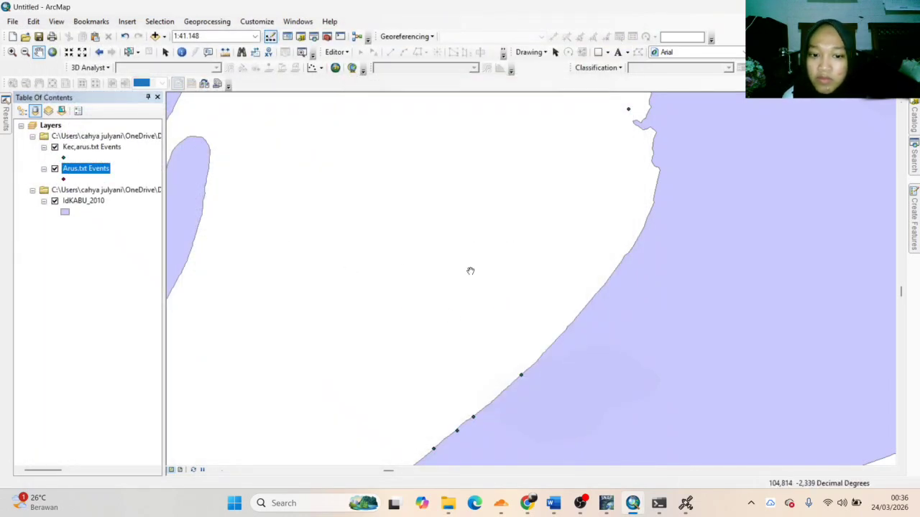
# Start adding XY data from laju sedimentasi.txt, with x as the Z field
pyautogui.click(18, 23)
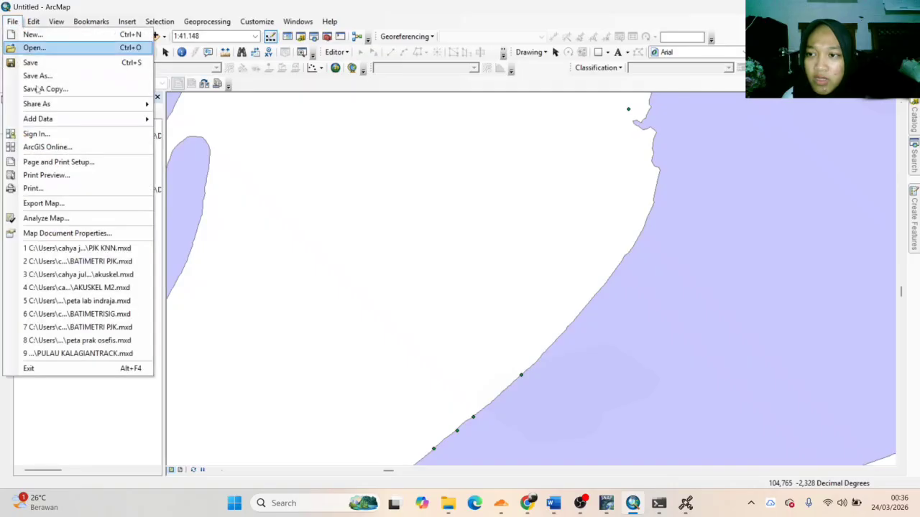
pyautogui.moveTo(87, 119)
pyautogui.click(181, 164)
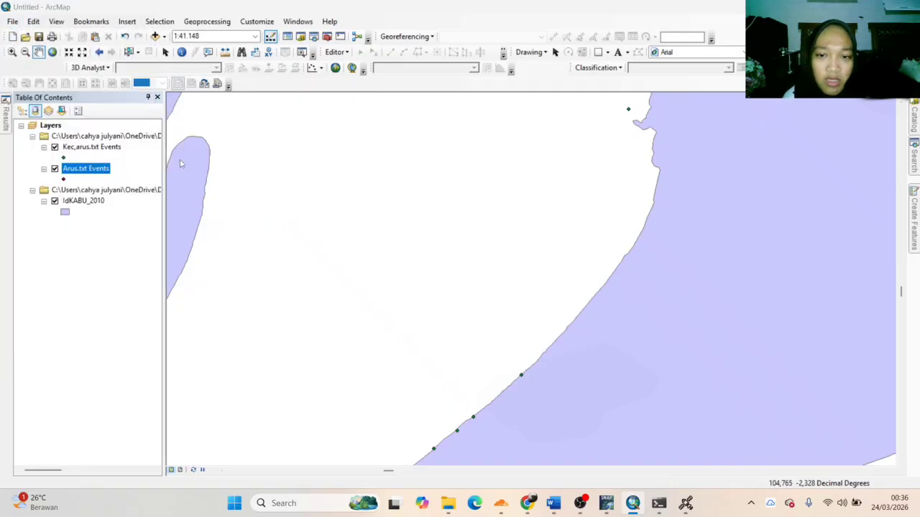
pyautogui.click(549, 142)
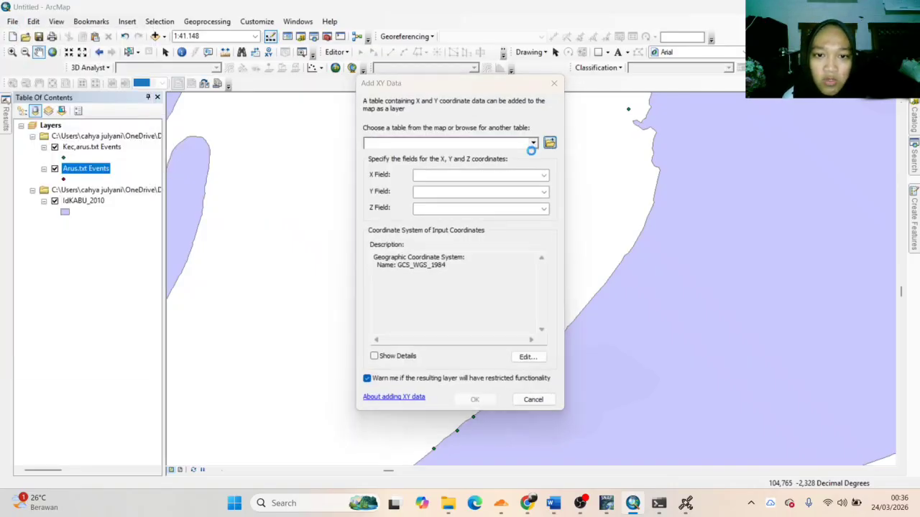
pyautogui.click(375, 209)
pyautogui.doubleClick(375, 209)
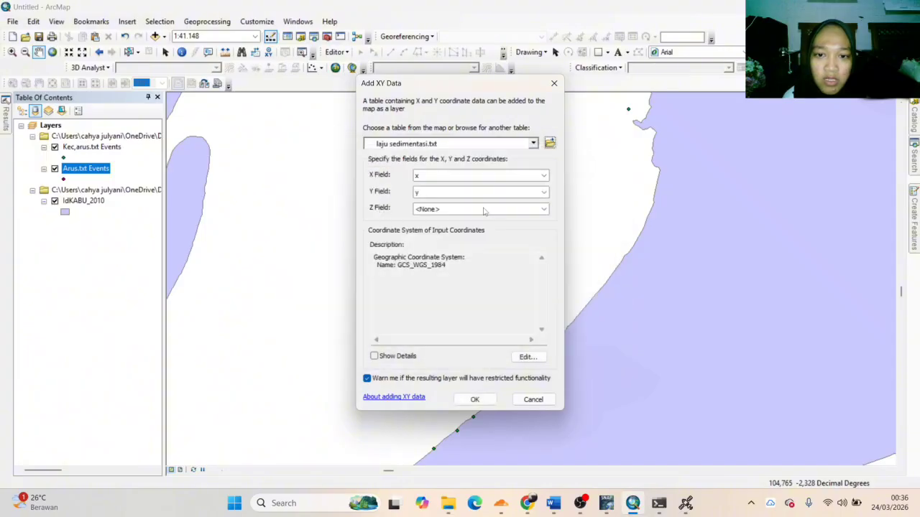
pyautogui.click(501, 210)
pyautogui.click(489, 230)
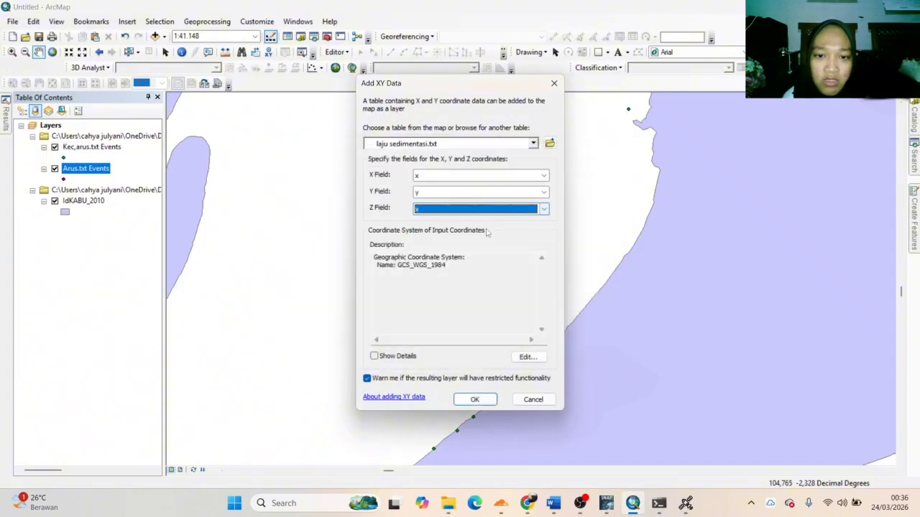
# Set the coordinate system of the laju sedimentasi.txt data to WGS 1984 and add its points to the map
pyautogui.click(527, 357)
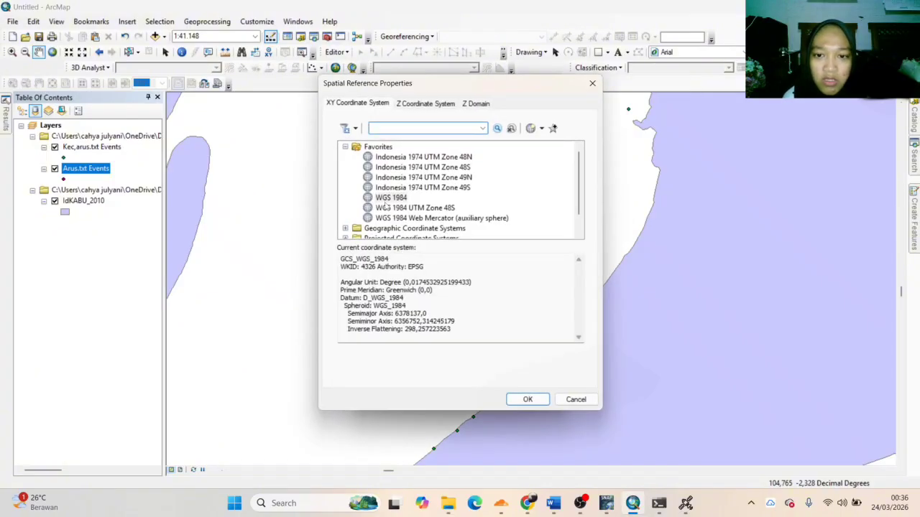
pyautogui.doubleClick(386, 200)
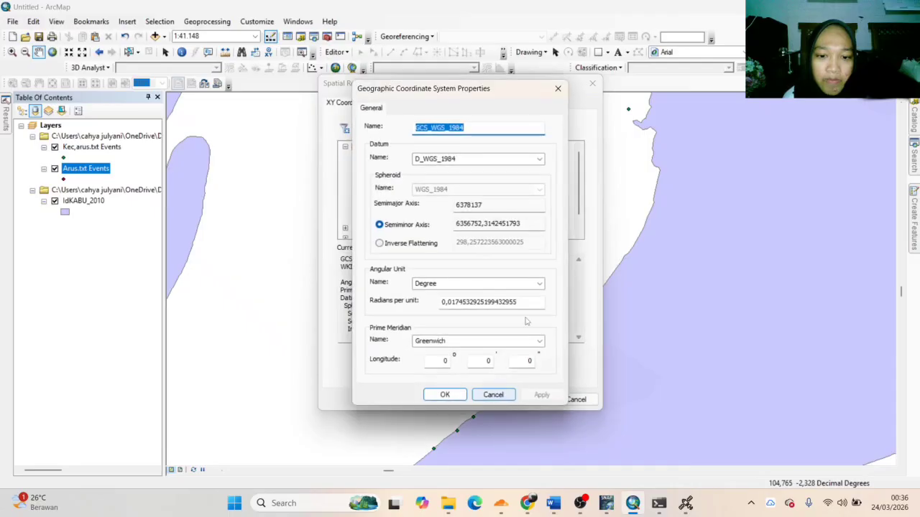
pyautogui.click(558, 89)
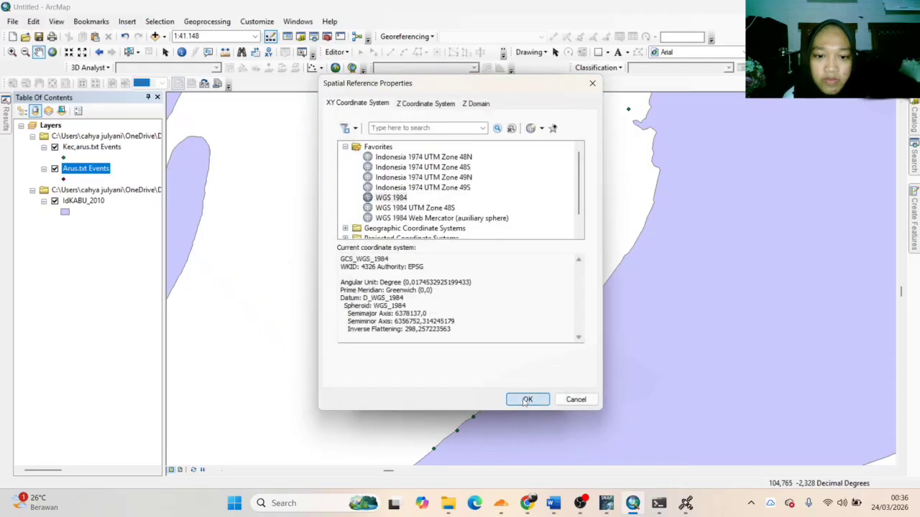
pyautogui.click(527, 400)
pyautogui.click(475, 398)
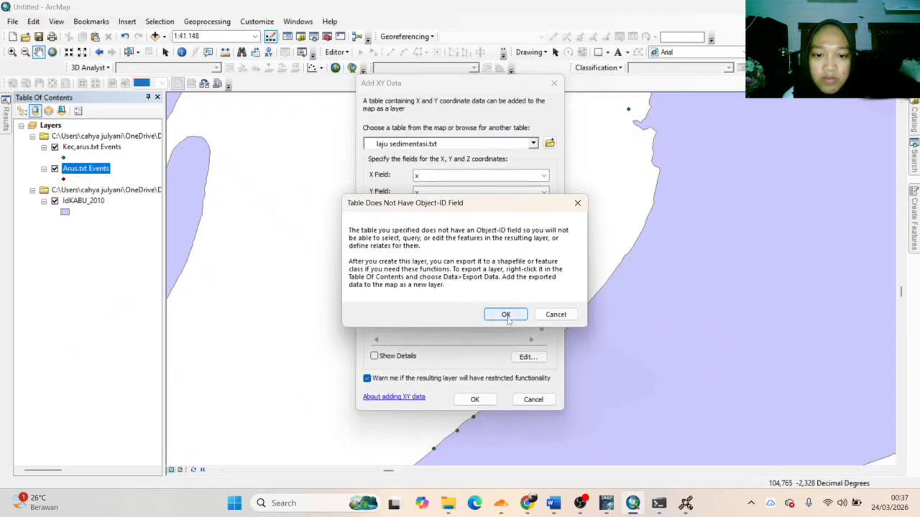
pyautogui.click(506, 315)
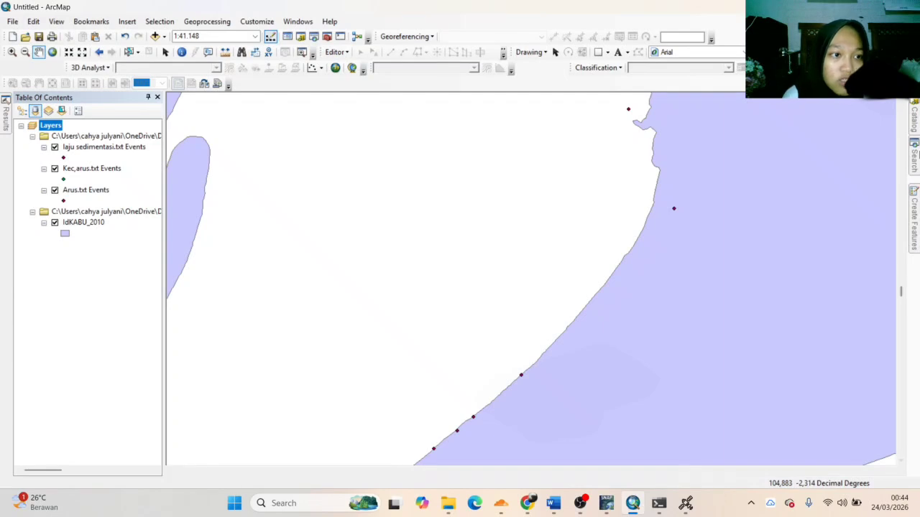
# Open the IDW (3D Analyst) tool and choose Kec,arus.txt Events as the input point features
pyautogui.click(913, 151)
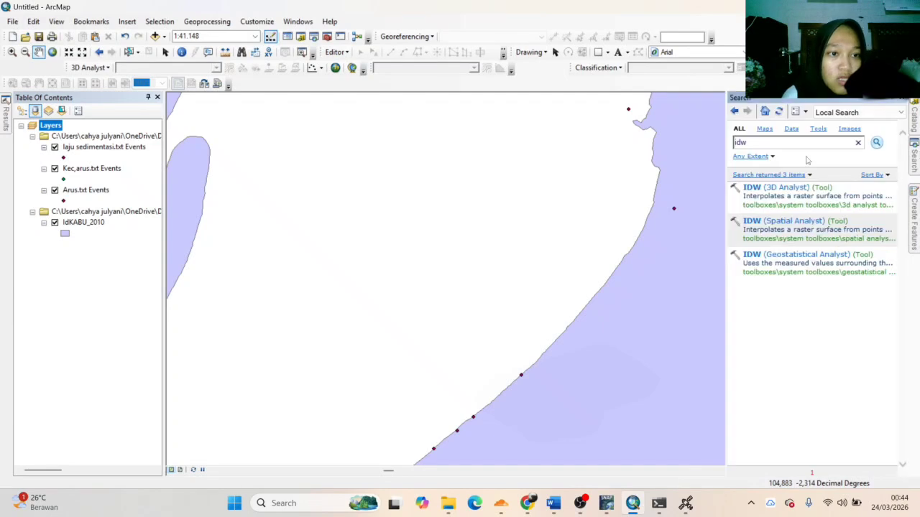
pyautogui.click(782, 188)
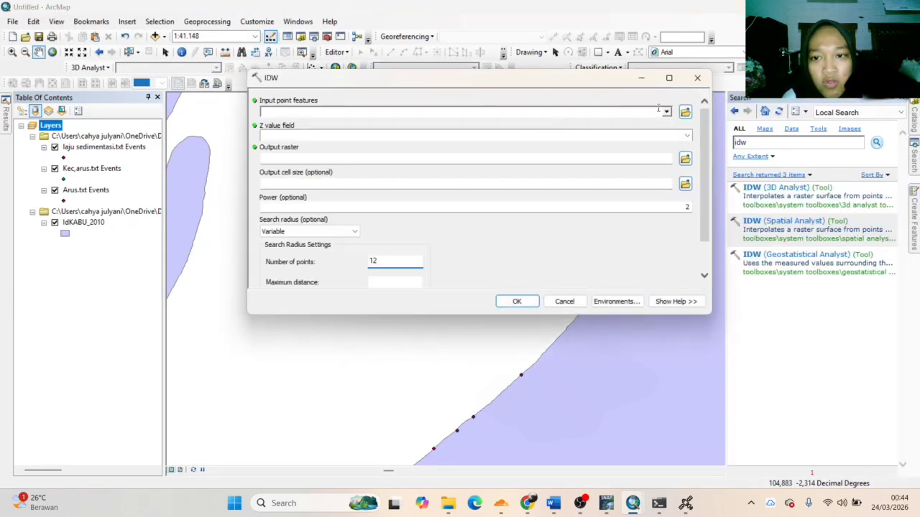
pyautogui.click(667, 112)
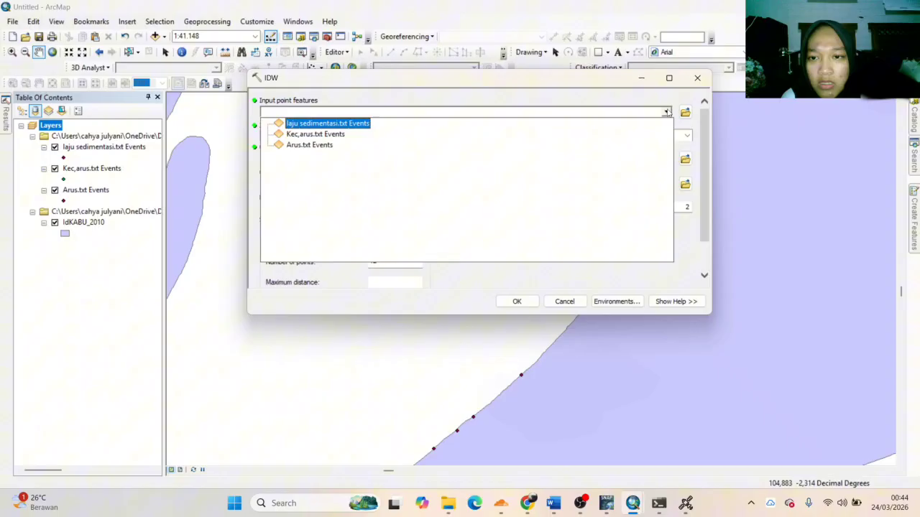
pyautogui.click(317, 135)
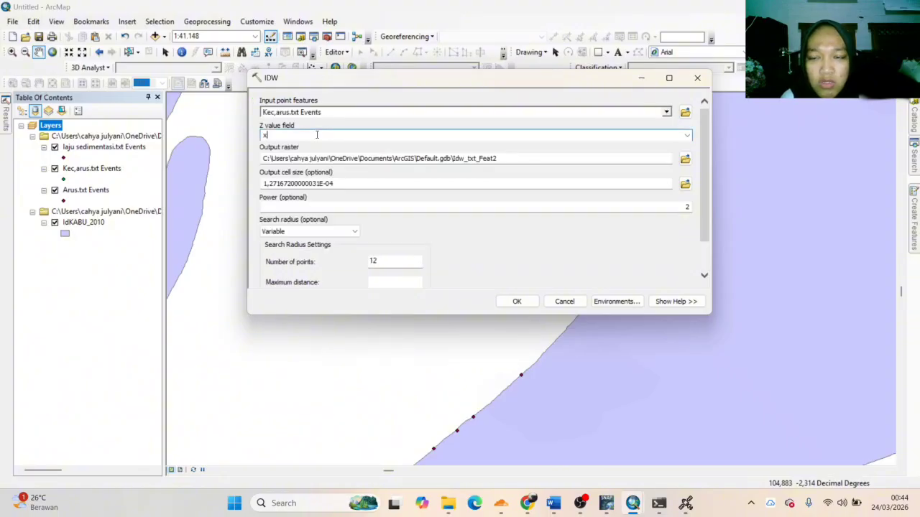
# Run the IDW interpolation with Kecepatan as the Z value field, saving the output raster as IDWi in the PRAKTIKUM PJK folder
pyautogui.click(687, 137)
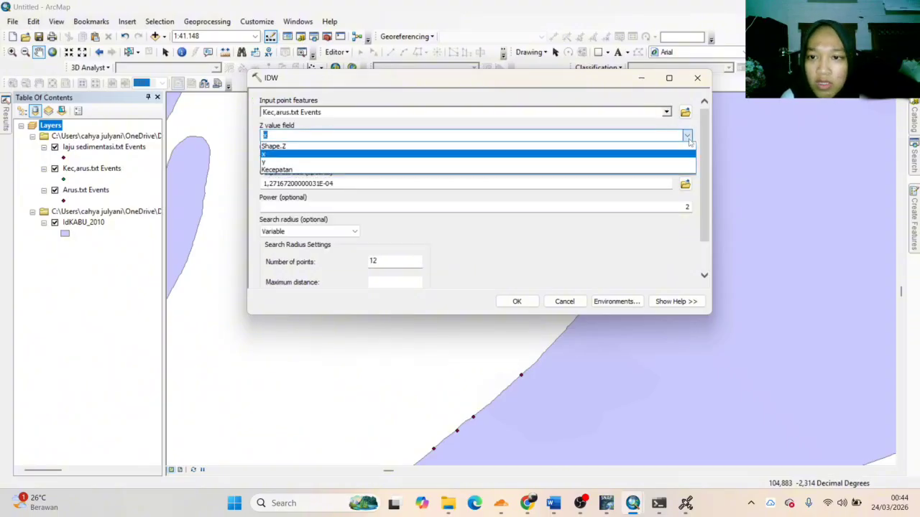
pyautogui.click(517, 170)
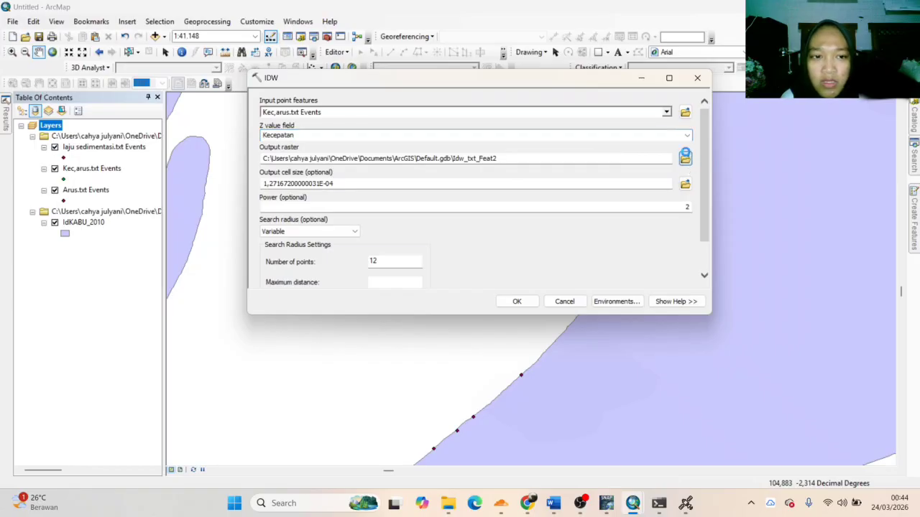
pyautogui.click(685, 157)
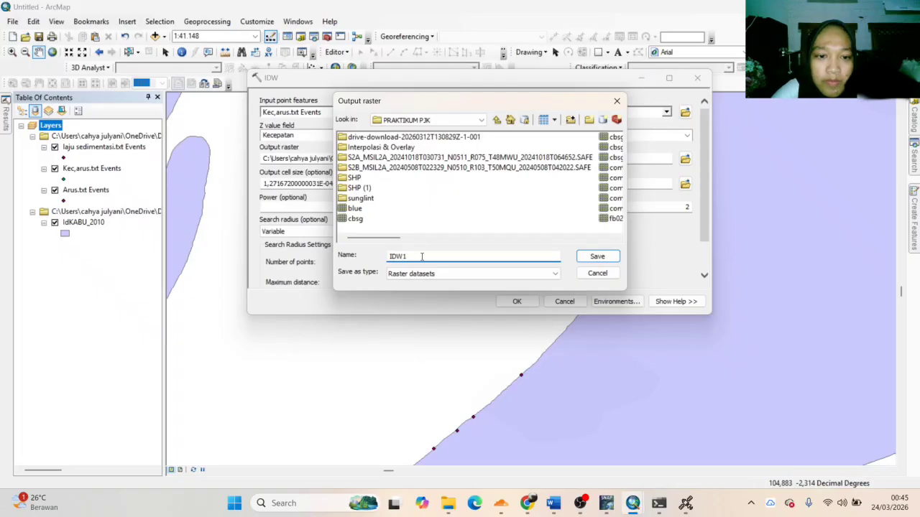
pyautogui.click(611, 257)
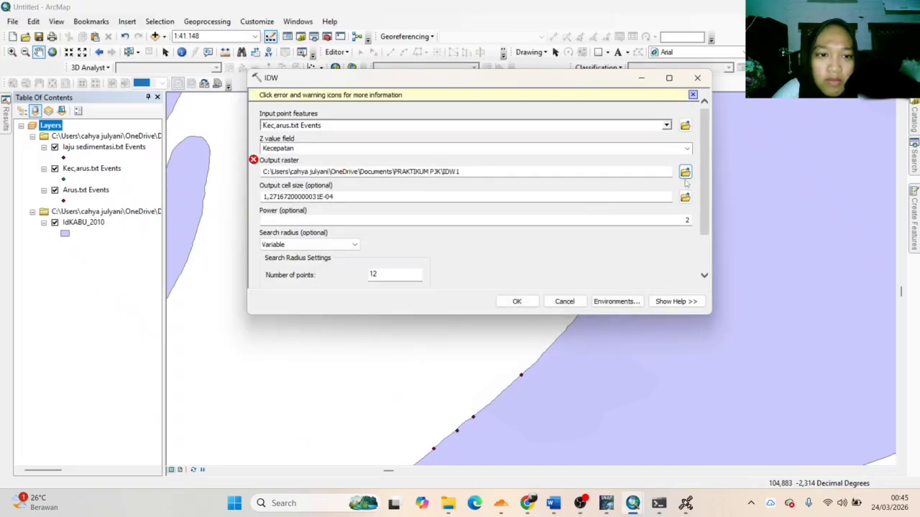
pyautogui.click(686, 174)
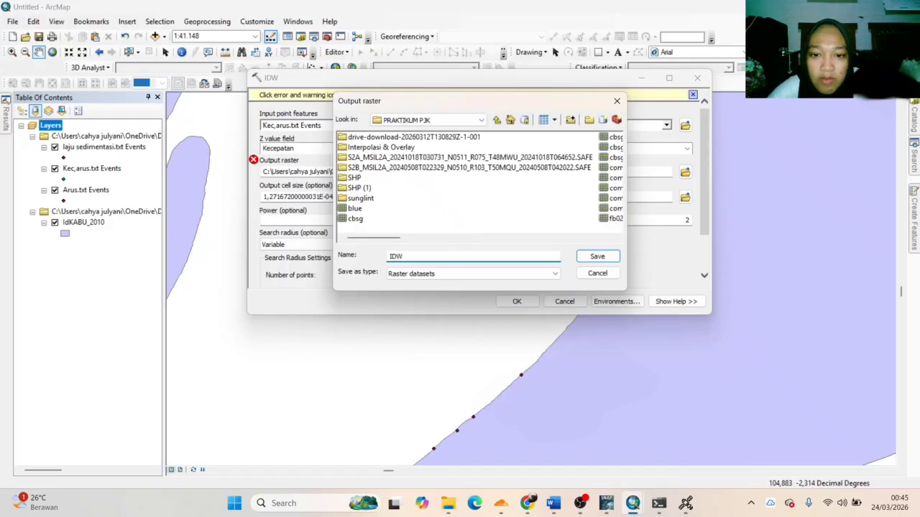
pyautogui.write('IDWi')
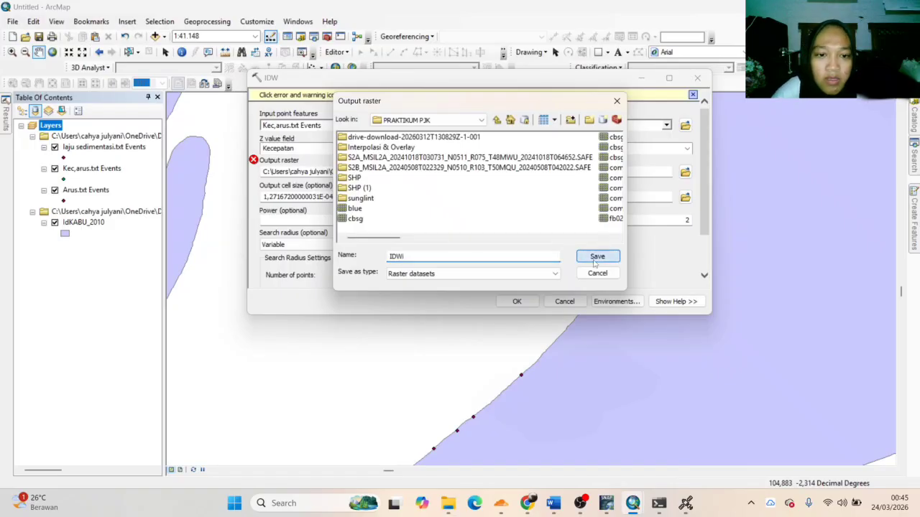
pyautogui.click(597, 256)
pyautogui.click(517, 302)
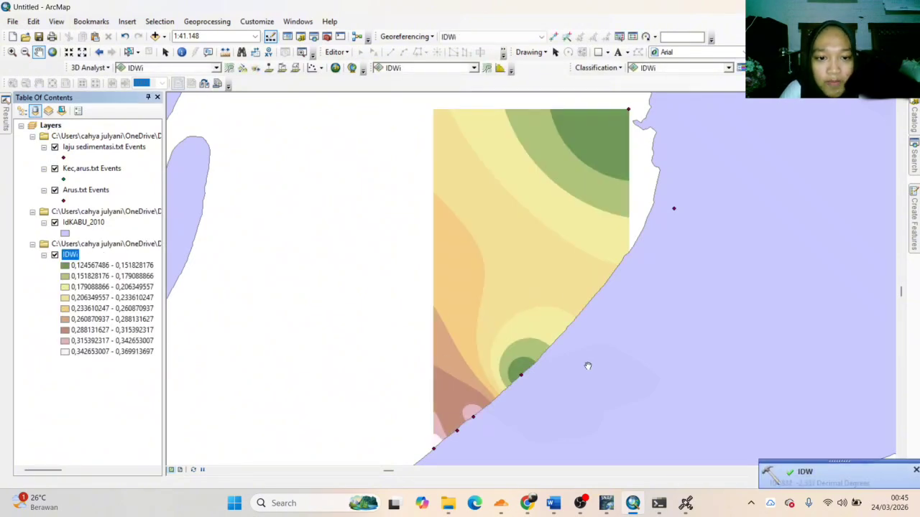
# Search for KRIGING and open the Kriging (3D Analyst) tool
pyautogui.click(916, 164)
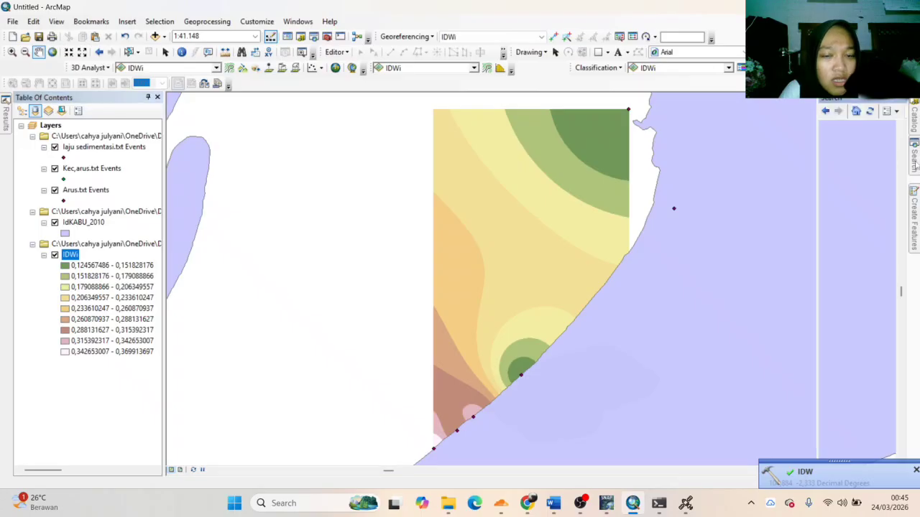
pyautogui.moveTo(805, 140); pyautogui.dragTo(609, 164)
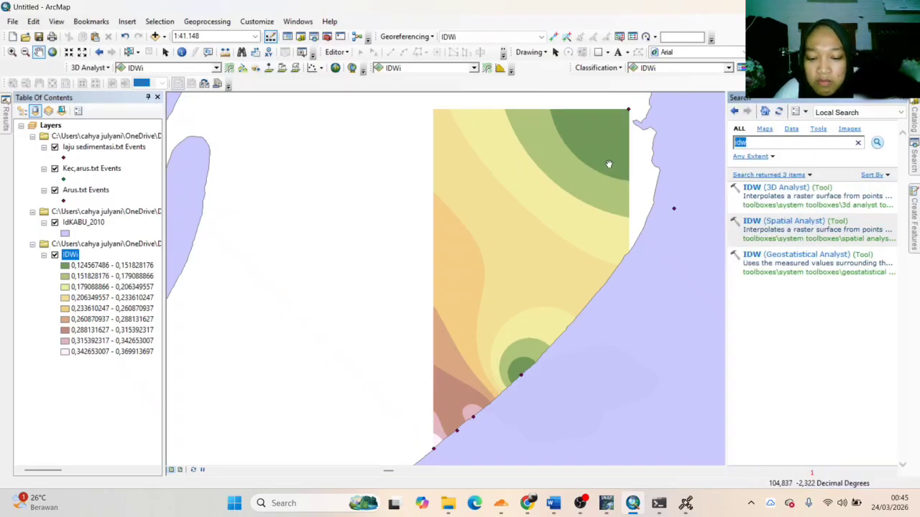
pyautogui.write('KRIGING')
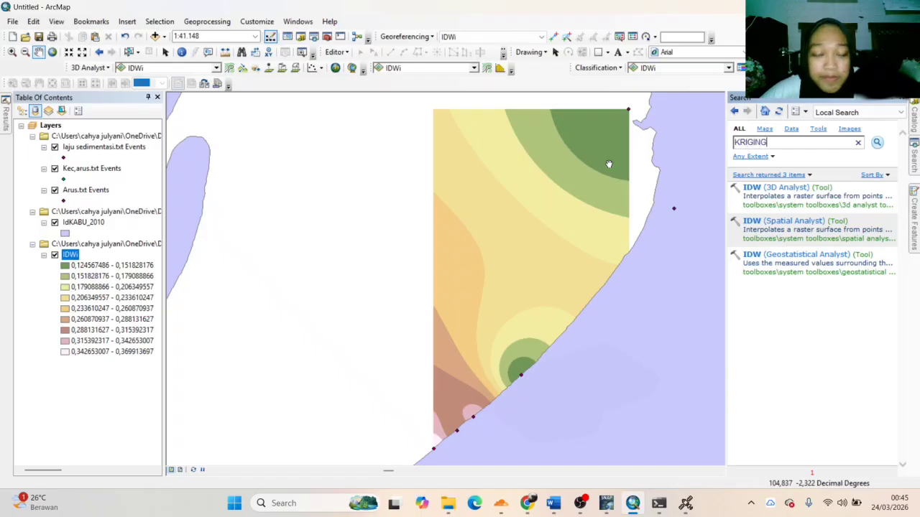
pyautogui.press('Return')
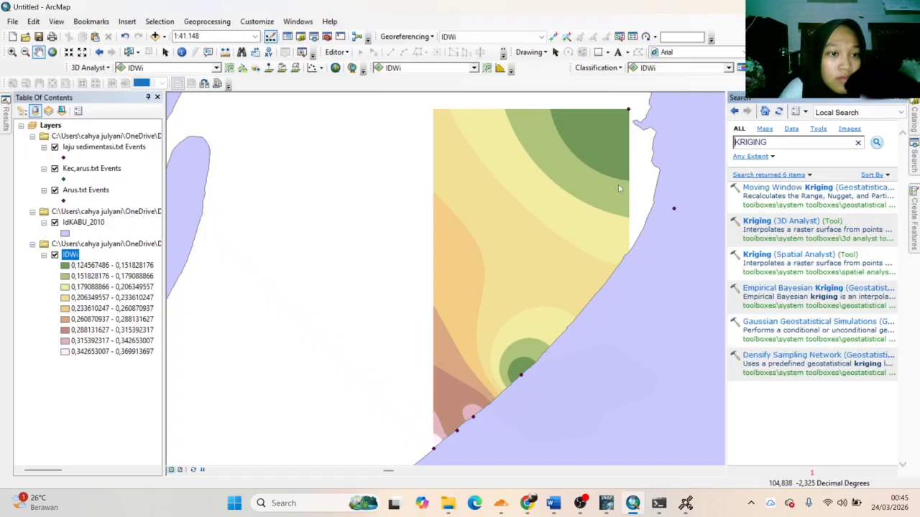
pyautogui.click(772, 219)
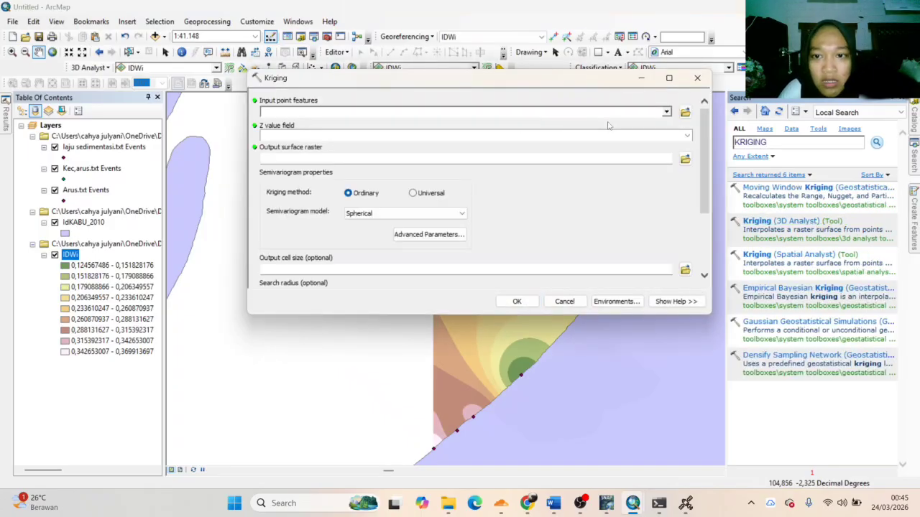
# Run Kriging on Kec,arus.txt Events with Kecepatan as the Z value field, saving the surface raster as KRIGING1 in the PRAKTIKUM PJK folder
pyautogui.click(667, 113)
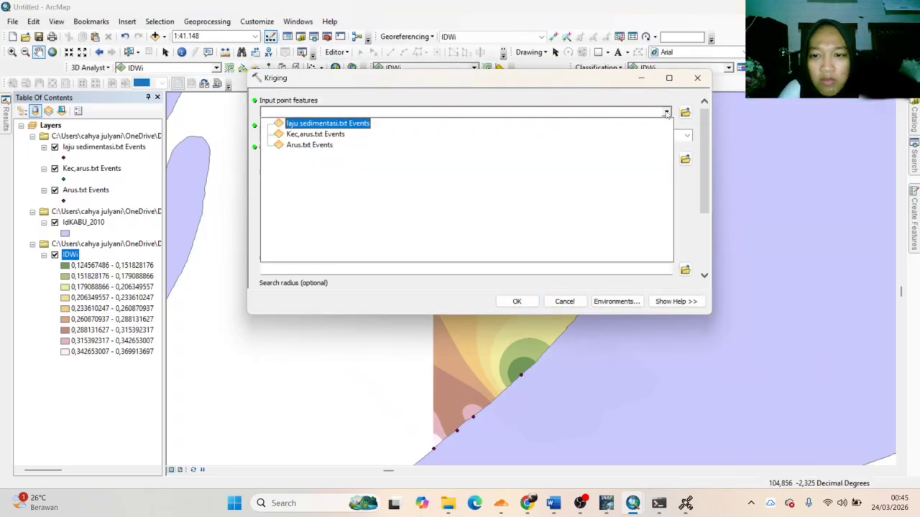
pyautogui.click(337, 135)
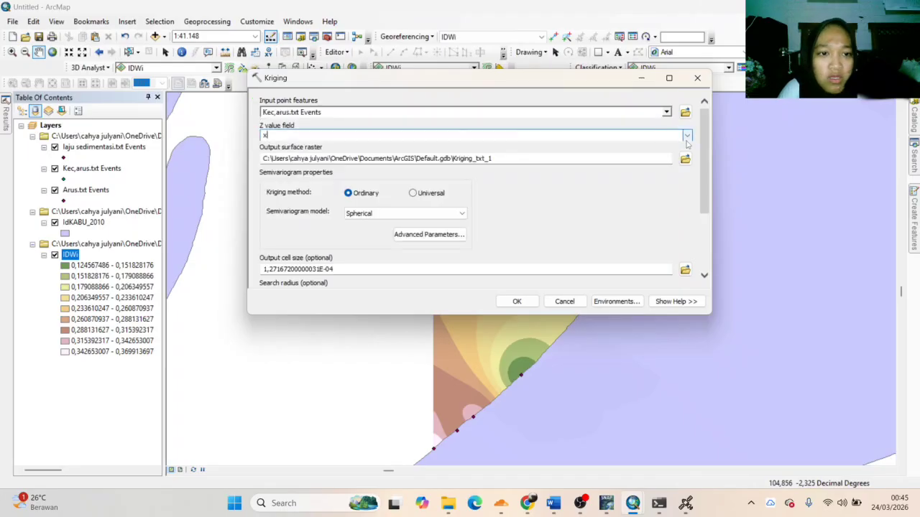
pyautogui.click(687, 135)
pyautogui.click(523, 170)
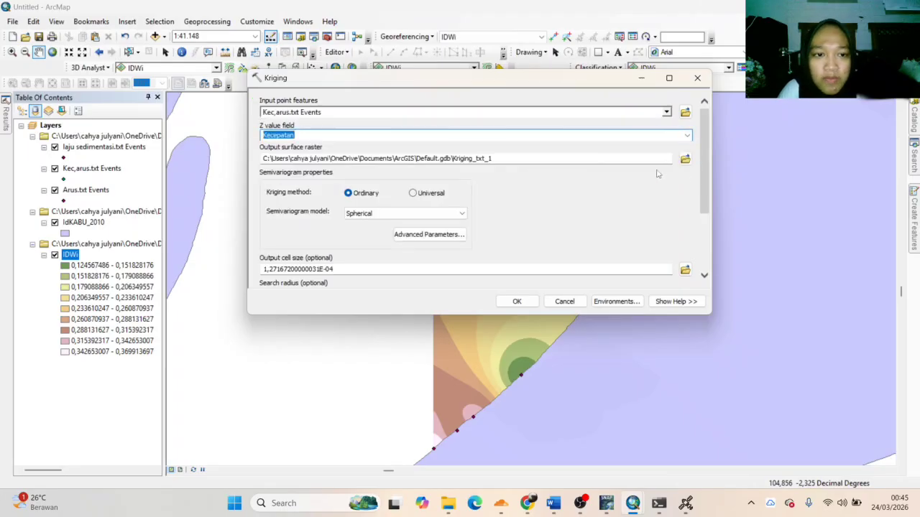
pyautogui.click(685, 159)
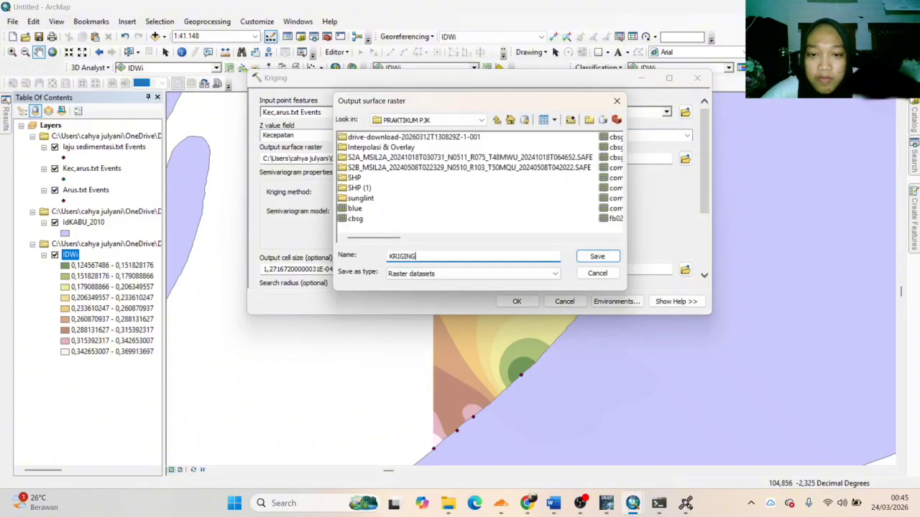
pyautogui.write('KRIGING1')
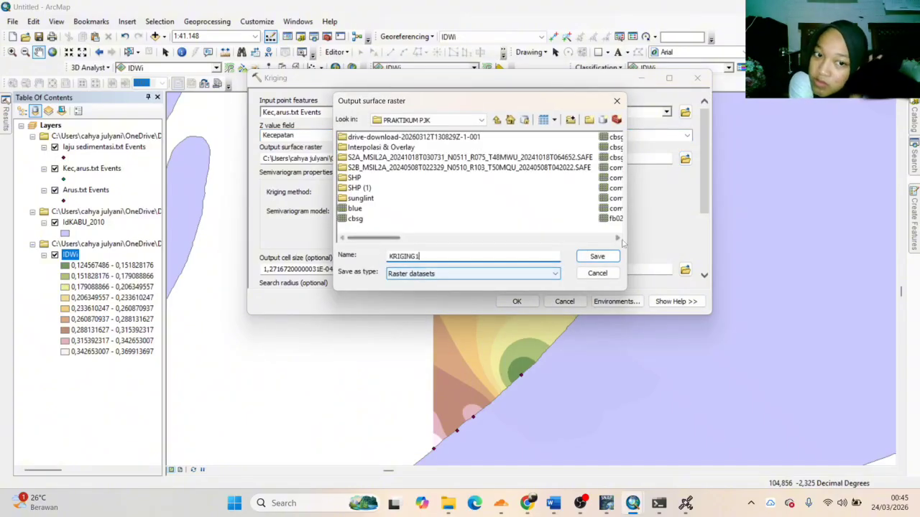
pyautogui.click(606, 261)
pyautogui.click(516, 302)
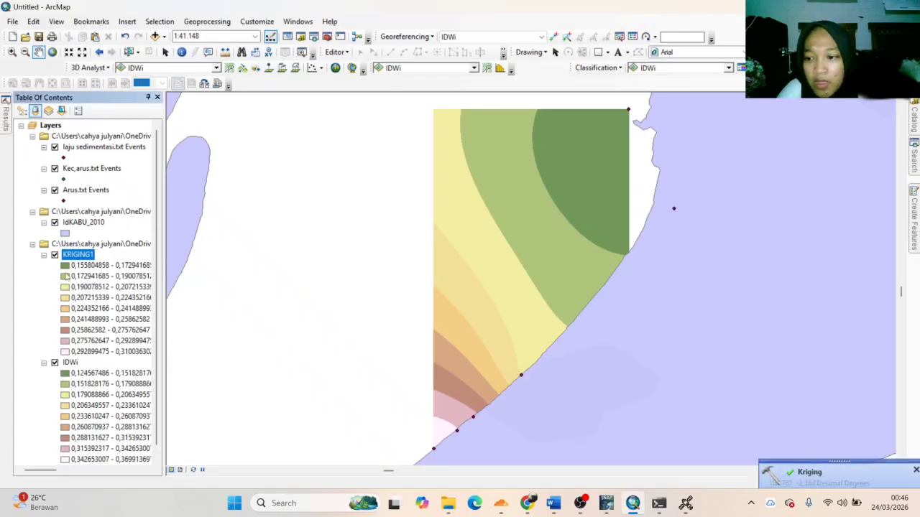
# Search for NATURAL and open the Natural Neighbor (3D Analyst) tool
pyautogui.click(914, 157)
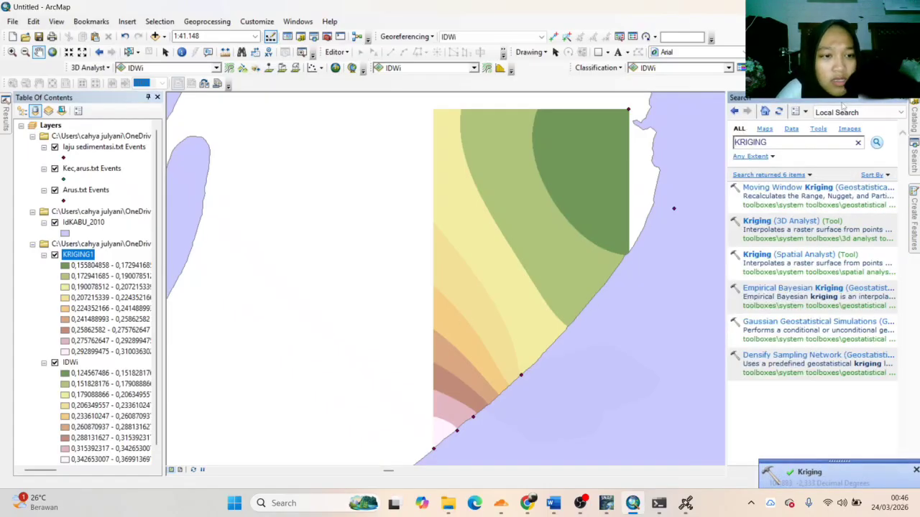
pyautogui.click(794, 142)
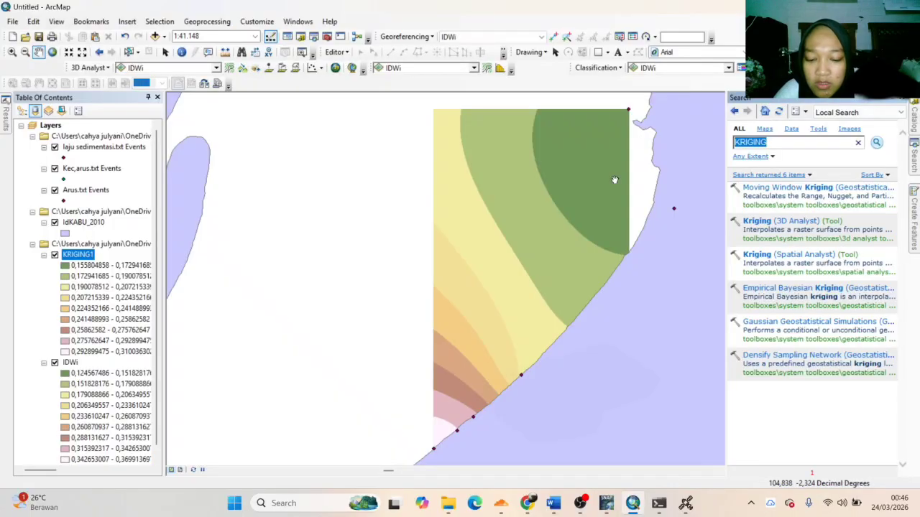
pyautogui.write('NATURAL NAIGHBOR')
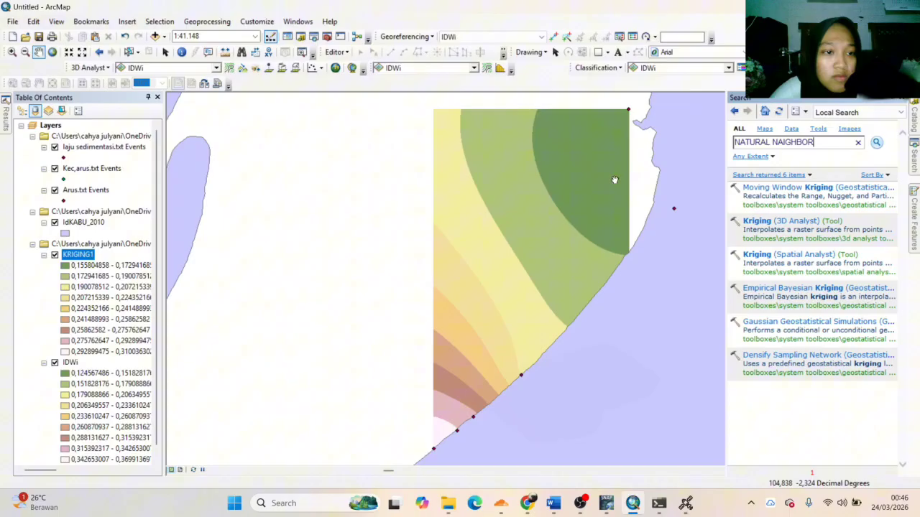
pyautogui.press('Return')
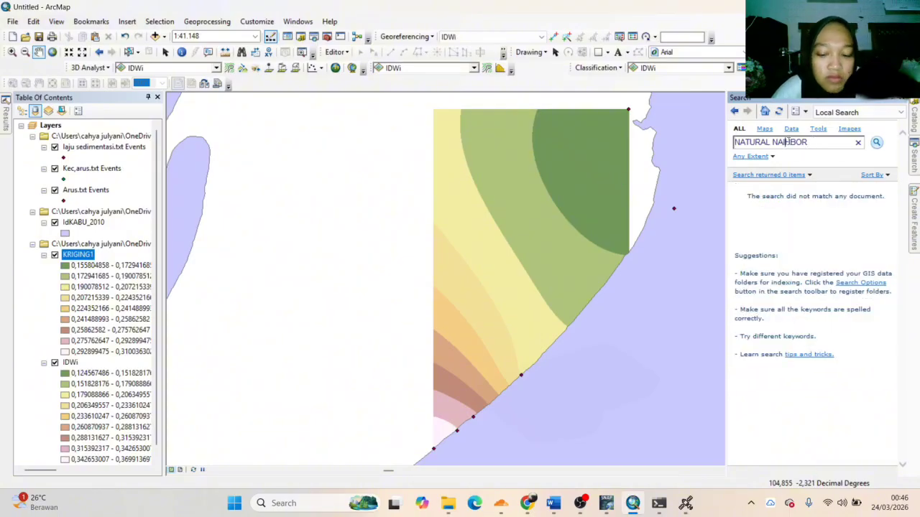
pyautogui.write('GH')
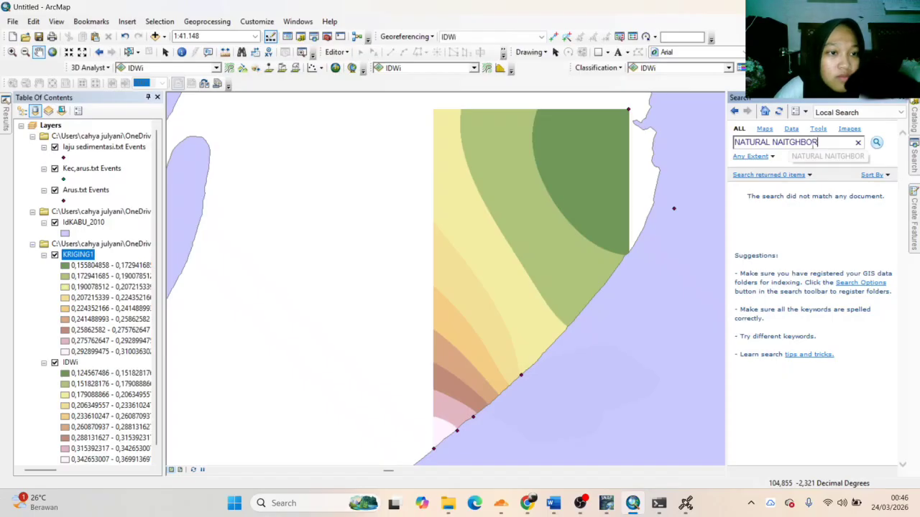
pyautogui.moveTo(818, 142); pyautogui.dragTo(774, 142)
pyautogui.write('NA')
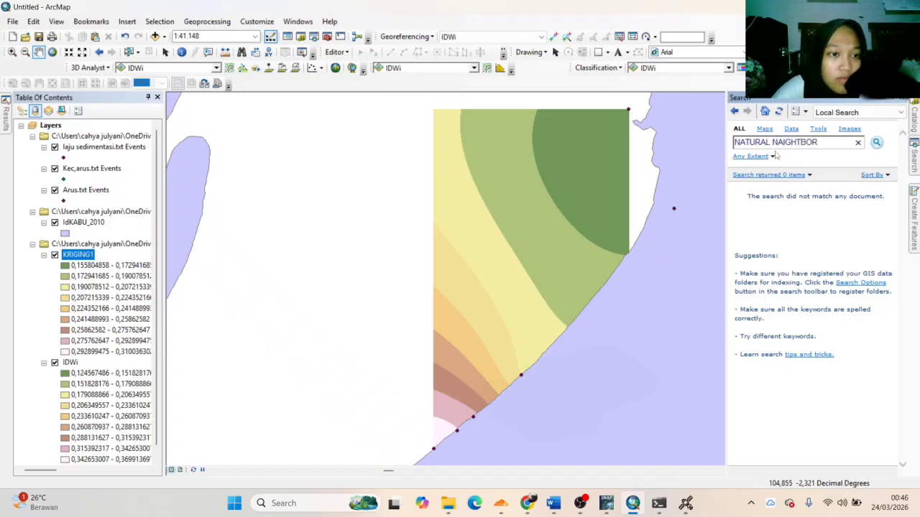
pyautogui.moveTo(820, 142); pyautogui.dragTo(777, 142)
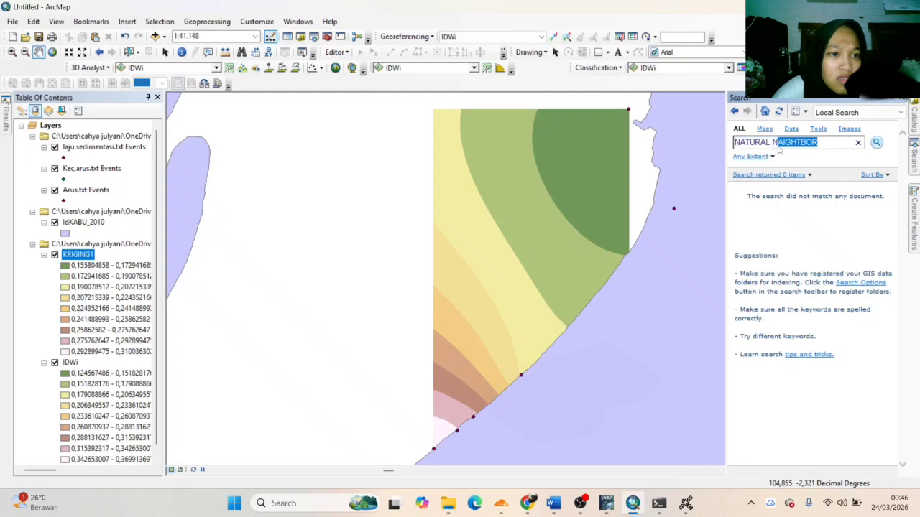
pyautogui.press('BackSpace')
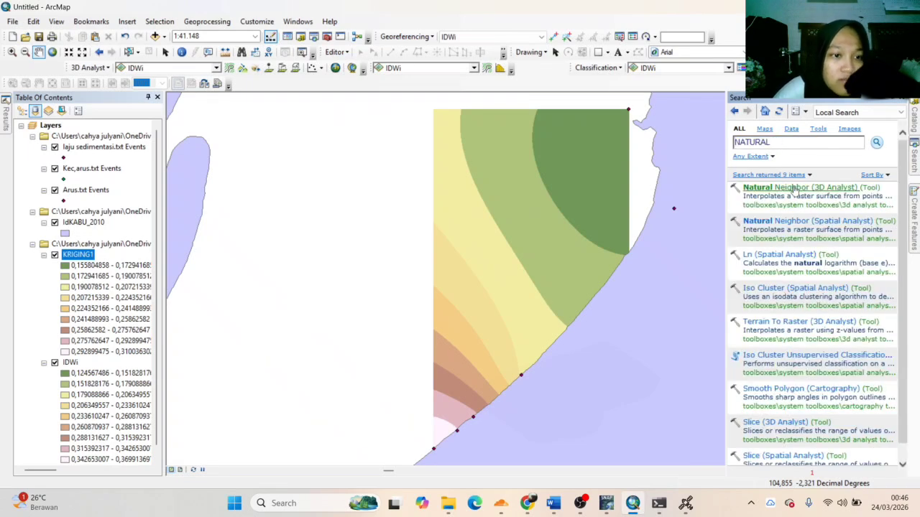
pyautogui.click(796, 189)
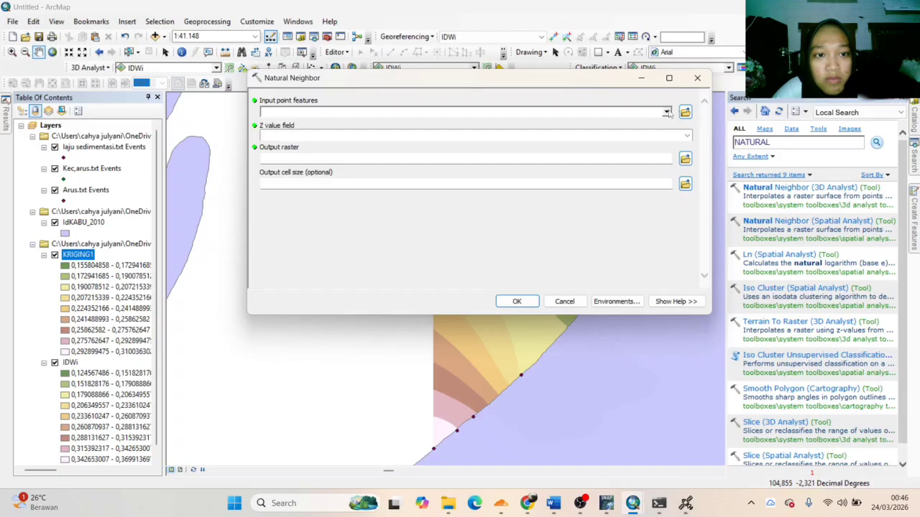
# Run Natural Neighbor on laju sedimentasi.txt Events with x as the Z value field, saving the output raster as NN in the PRAKTIKUM PJK folder
pyautogui.click(666, 112)
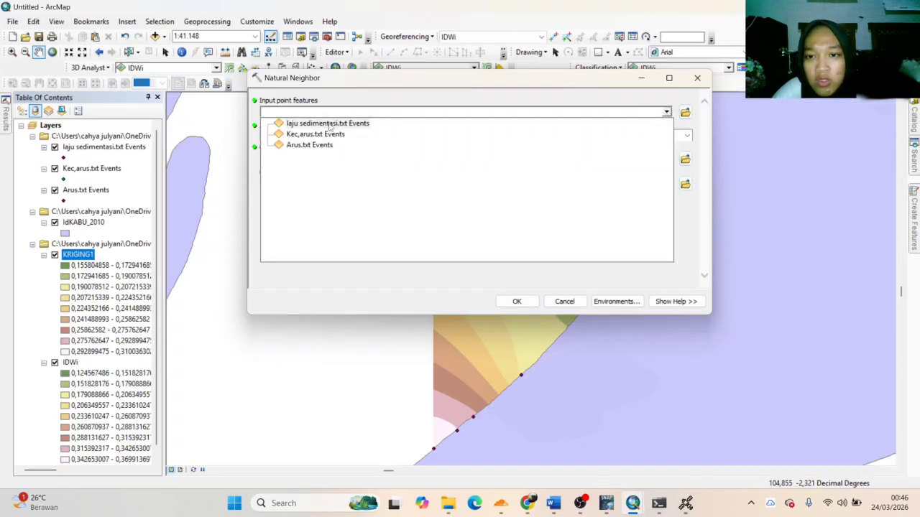
pyautogui.click(331, 124)
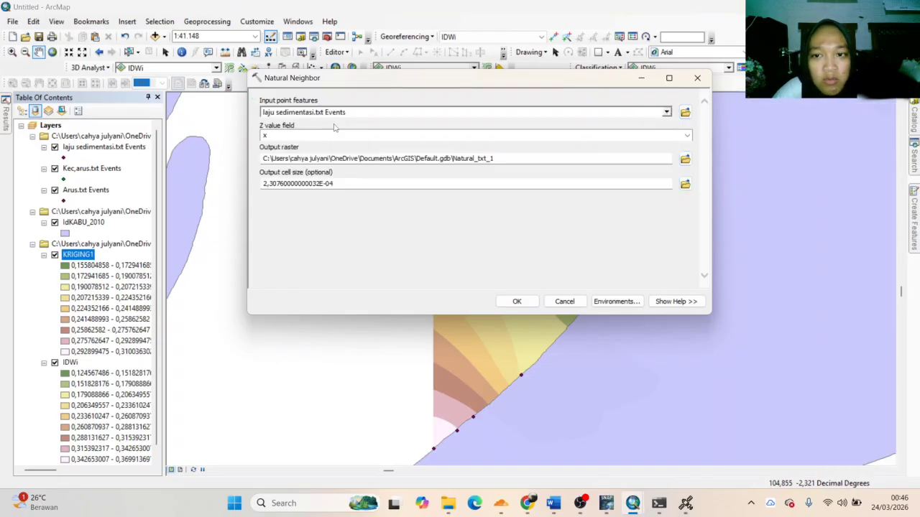
pyautogui.click(687, 136)
pyautogui.click(560, 157)
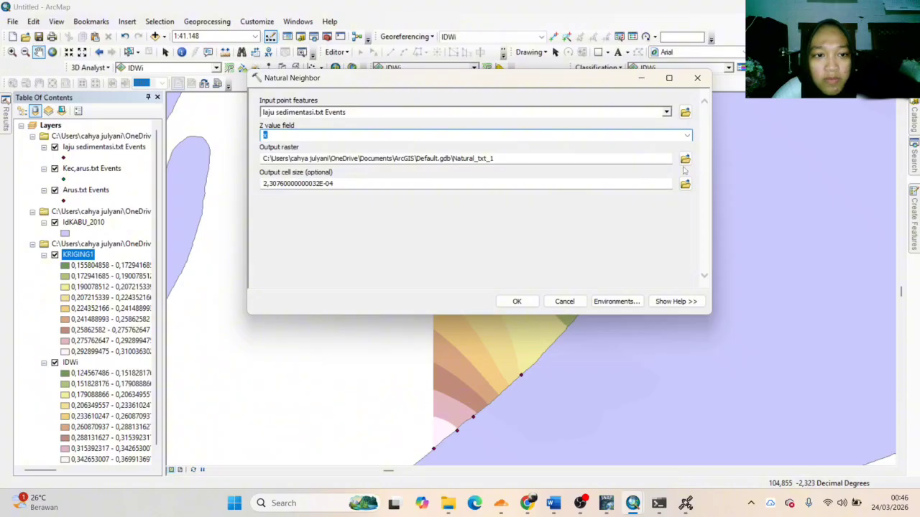
pyautogui.click(685, 158)
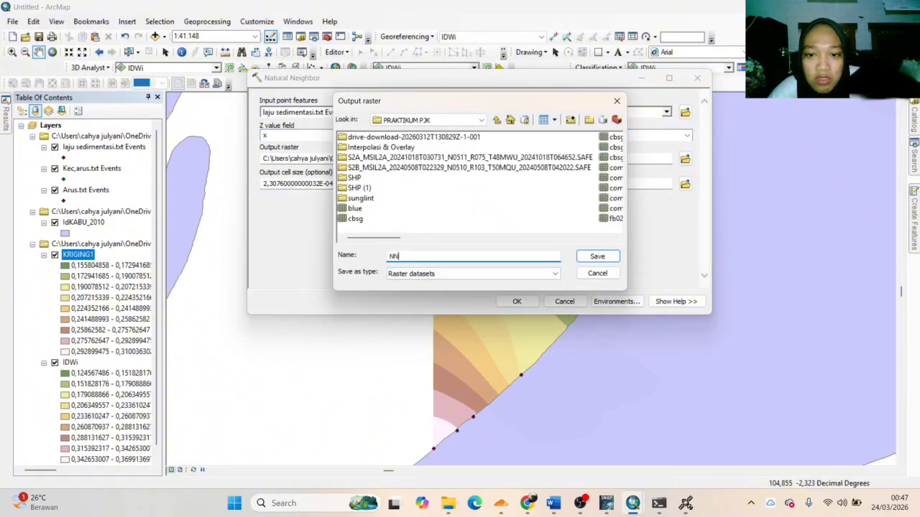
pyautogui.hscroll(2, 483, 221)
pyautogui.hscroll(4, 483, 222)
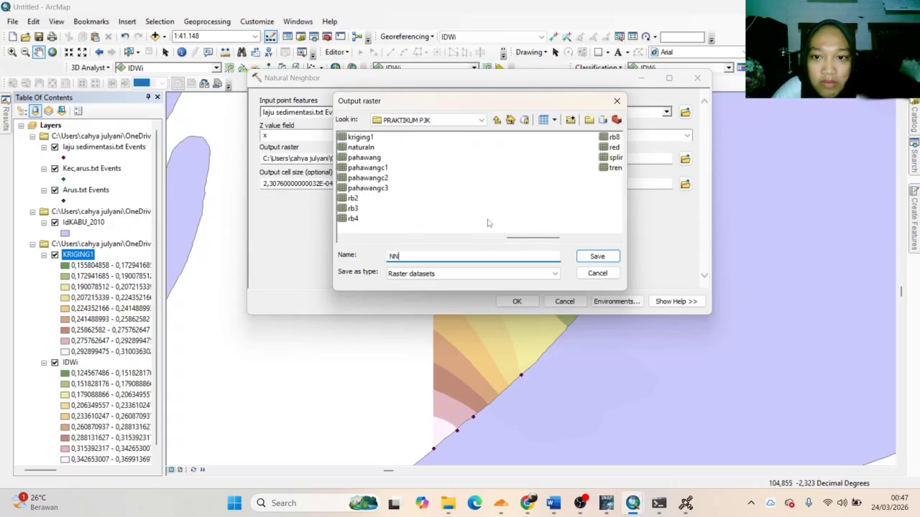
pyautogui.click(597, 256)
pyautogui.click(518, 301)
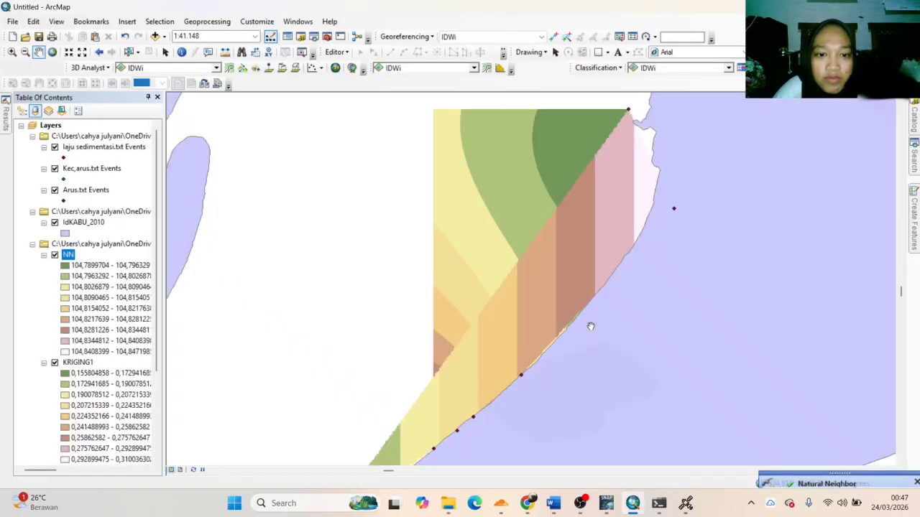
# Hide the KRIGING1 and IDWi layers so that only the NN interpolation raster is displayed
pyautogui.click(55, 363)
pyautogui.scroll(-3, 56, 365)
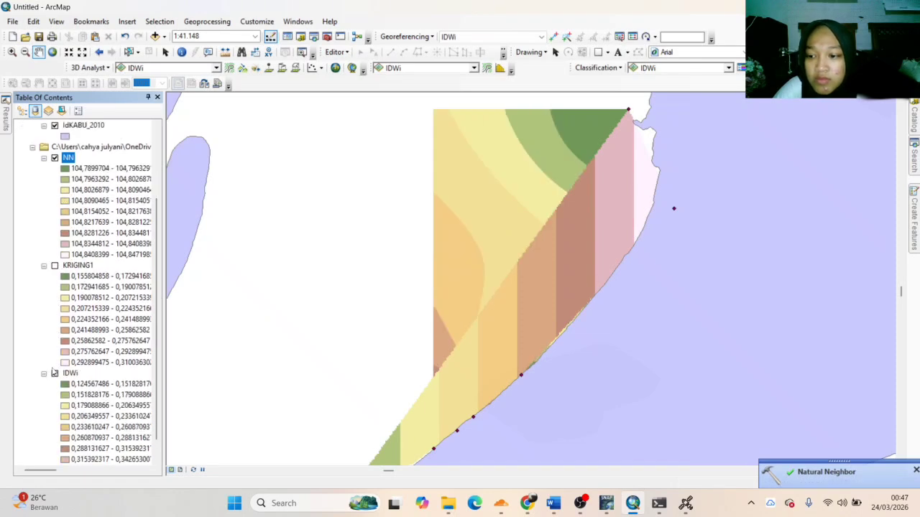
pyautogui.click(54, 373)
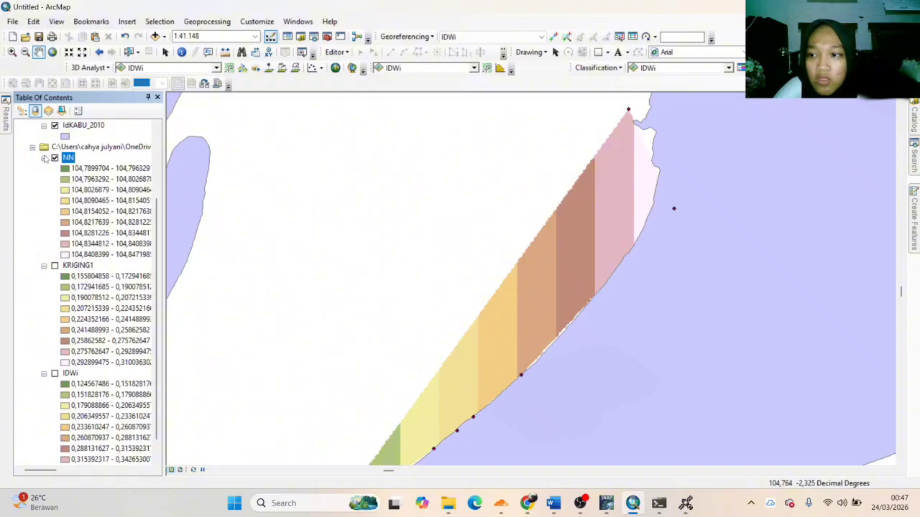
# Collapse the legends of the NN, KRIGING1 and IDWi raster layers
pyautogui.click(44, 158)
pyautogui.click(45, 248)
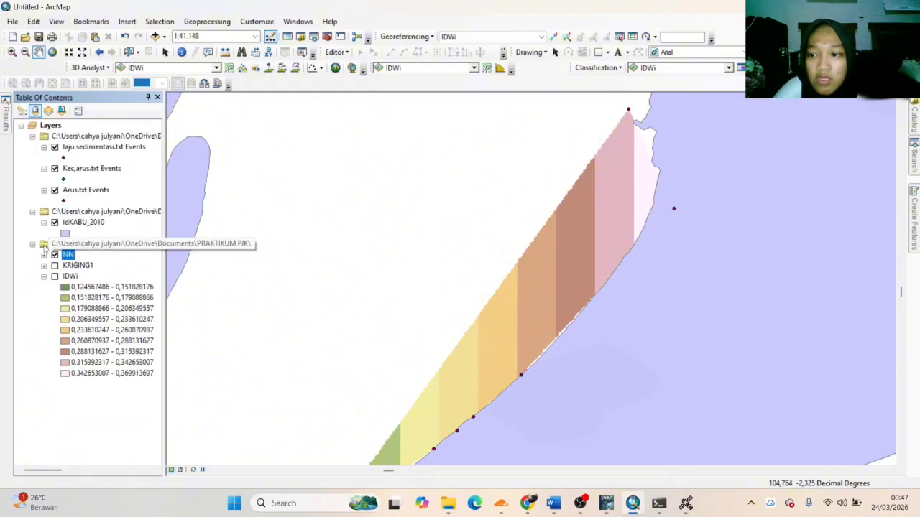
pyautogui.click(43, 276)
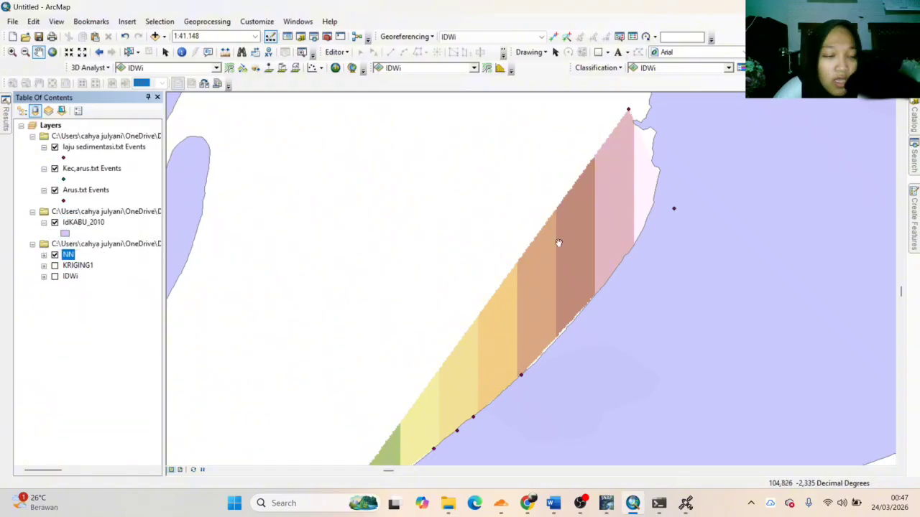
# Search for SPLINE and open the Spline (3D Analyst) tool
pyautogui.click(914, 234)
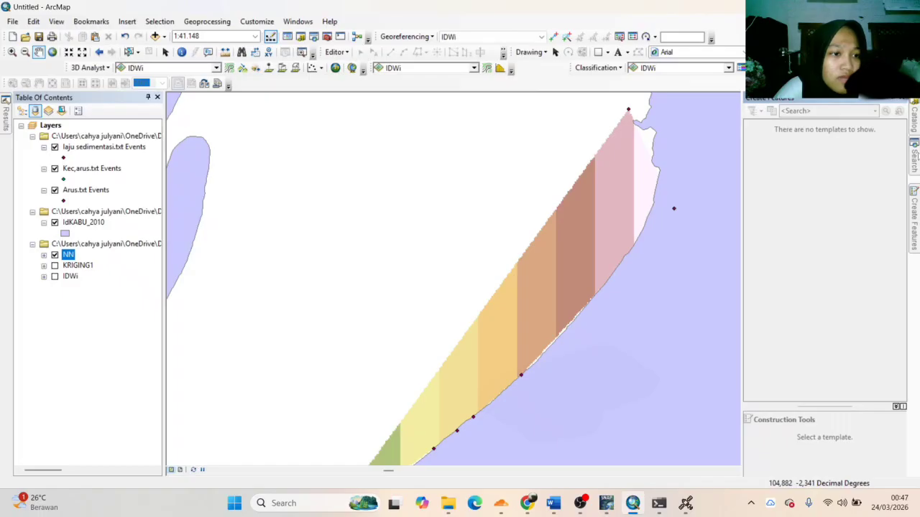
pyautogui.click(915, 150)
pyautogui.moveTo(788, 142); pyautogui.dragTo(615, 133)
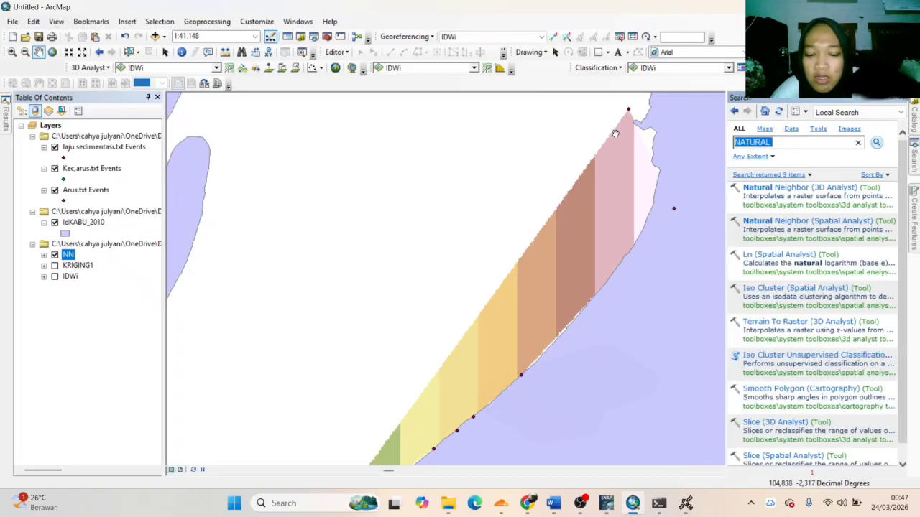
pyautogui.write('SPLINE')
pyautogui.press('Return')
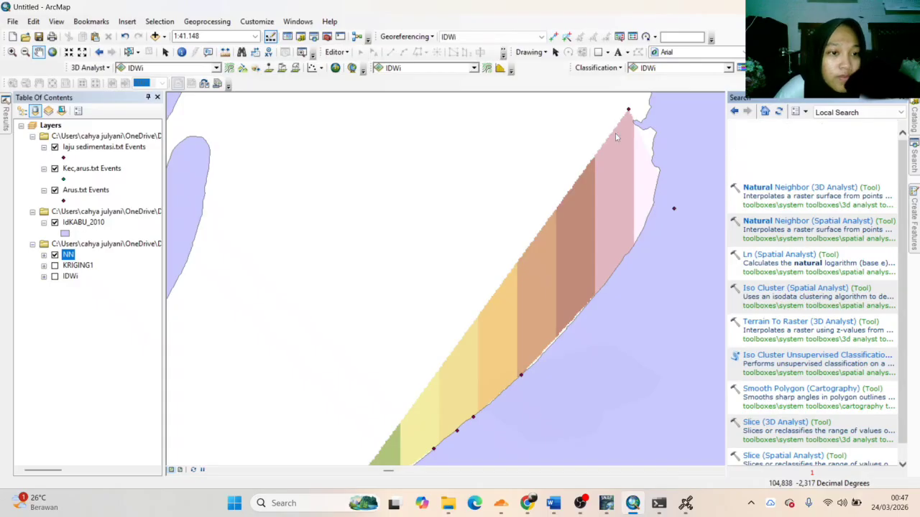
pyautogui.click(777, 190)
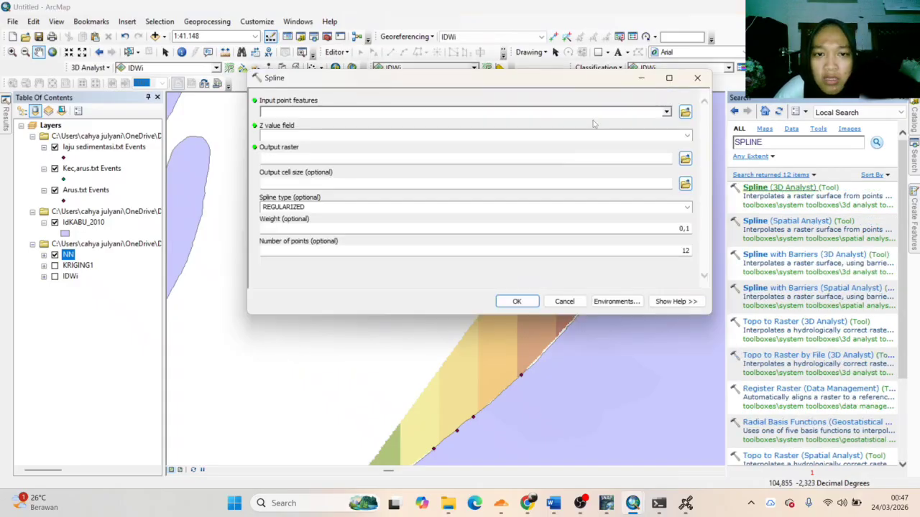
# Run Spline on Arus.txt Events with Kecepatan as the Z value field, saving the output raster as SPLINE1 in the PRAKTIKUM PJK folder
pyautogui.click(666, 112)
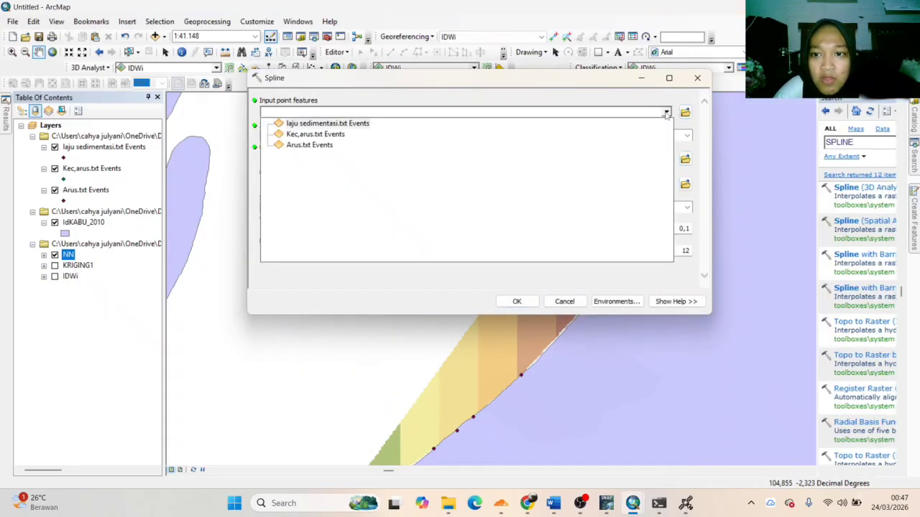
pyautogui.click(312, 144)
pyautogui.click(687, 135)
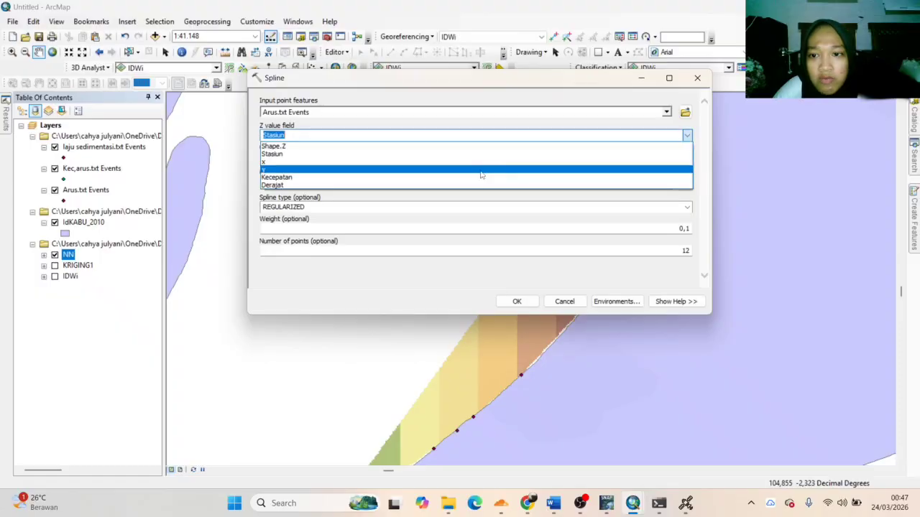
pyautogui.click(479, 187)
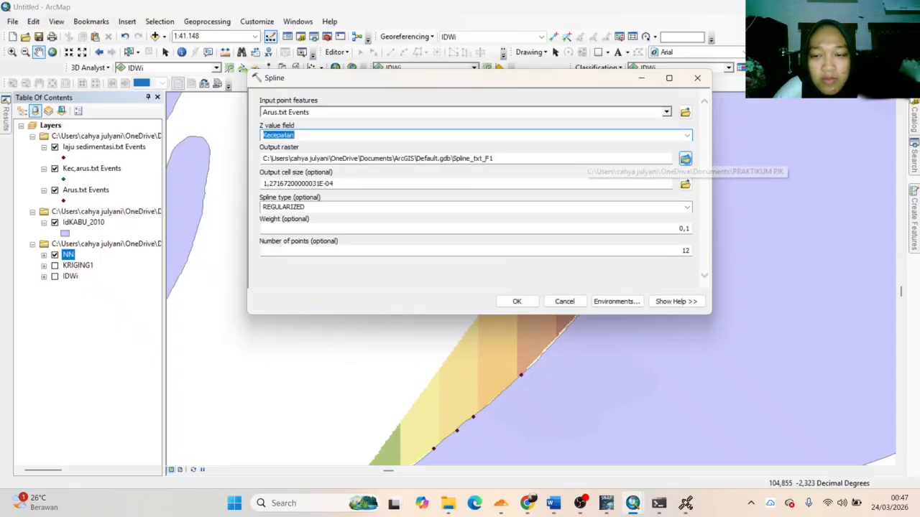
pyautogui.click(685, 159)
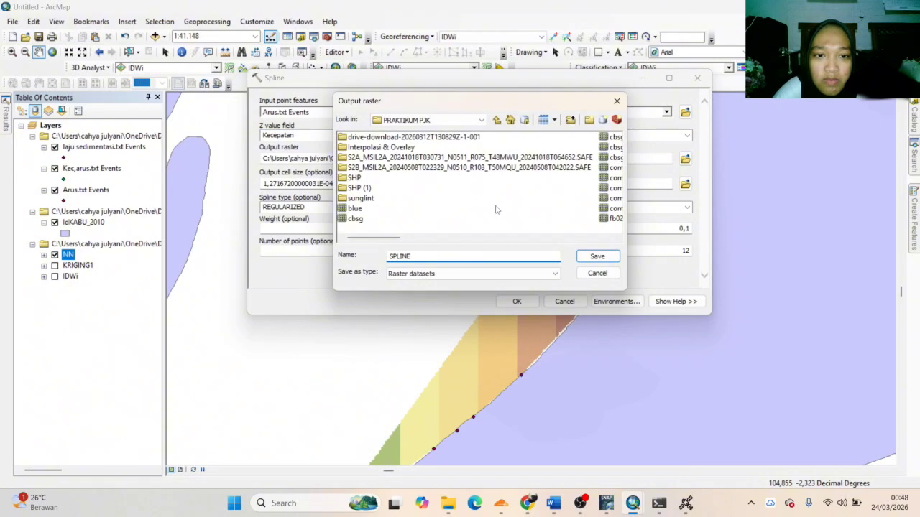
pyautogui.hscroll(3, 496, 209)
pyautogui.hscroll(3, 495, 209)
pyautogui.click(460, 256)
pyautogui.write('1')
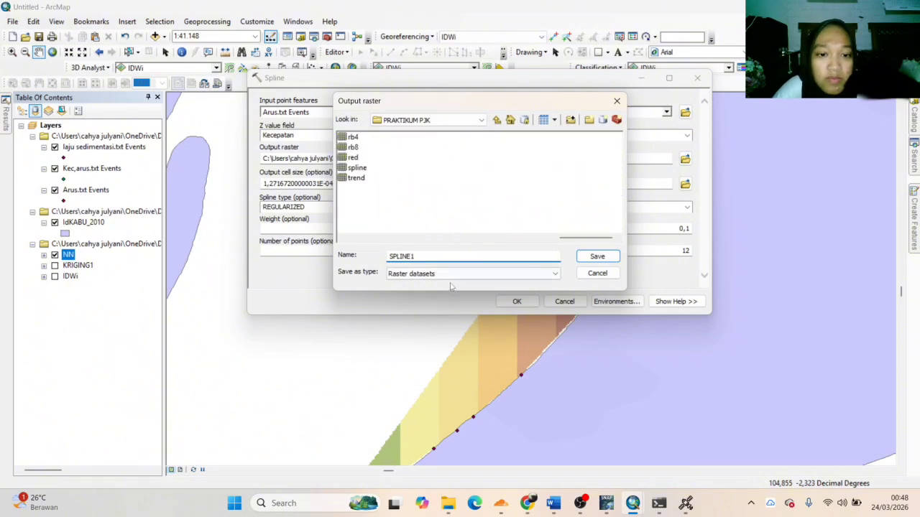
pyautogui.click(597, 255)
pyautogui.click(519, 301)
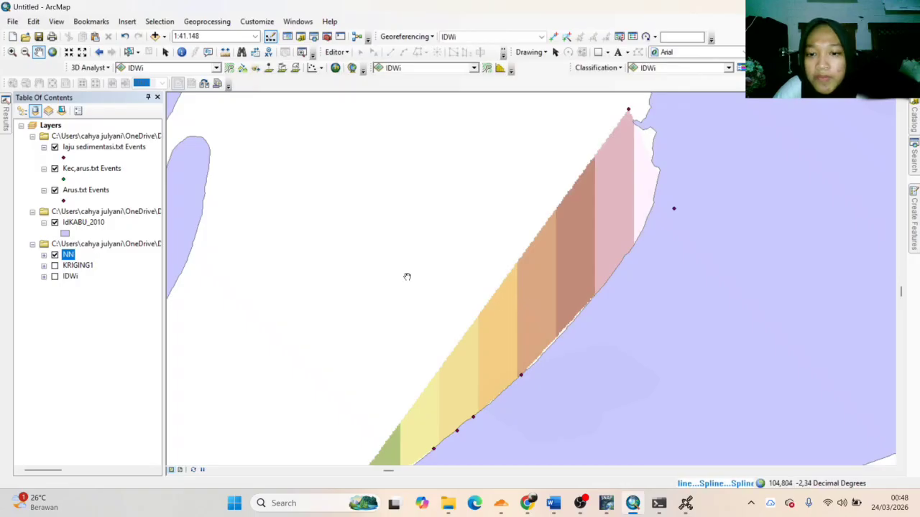
# Hide the NN layer so that only the SPLINE1 raster is displayed, and collapse SPLINE1's legend
pyautogui.click(54, 255)
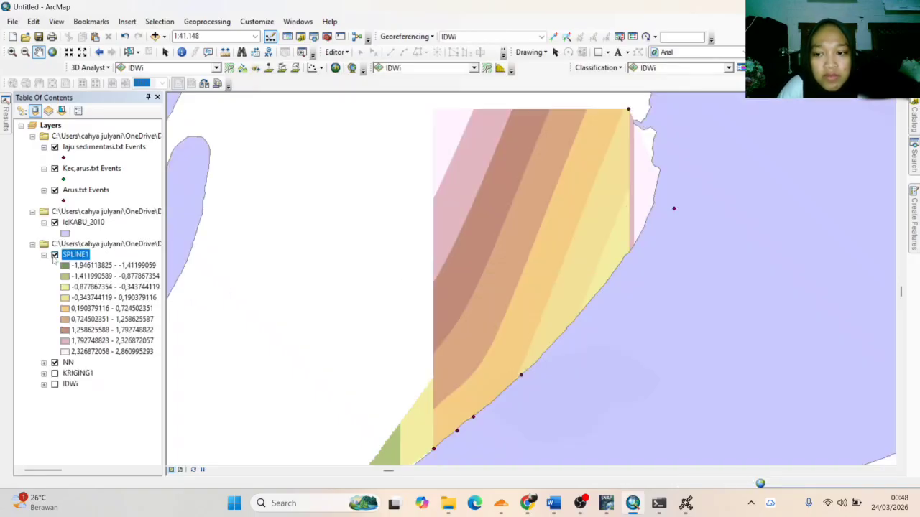
pyautogui.click(55, 363)
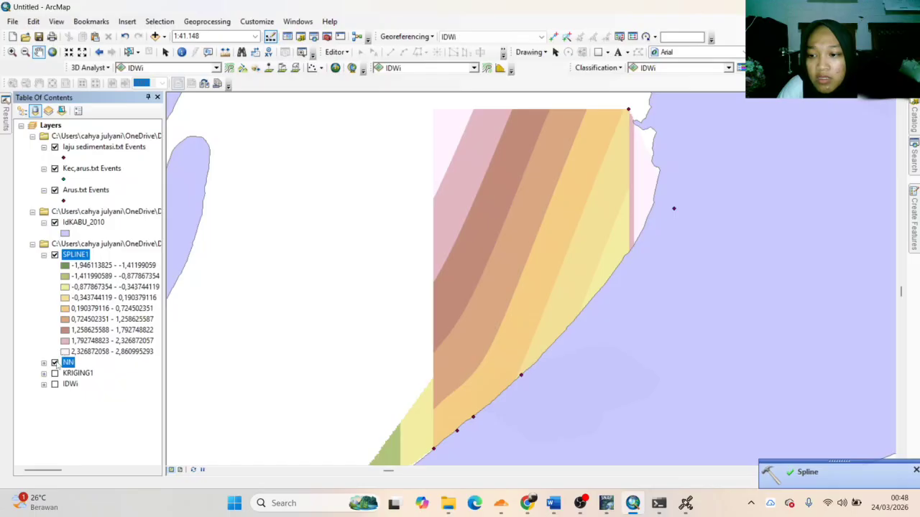
pyautogui.click(44, 255)
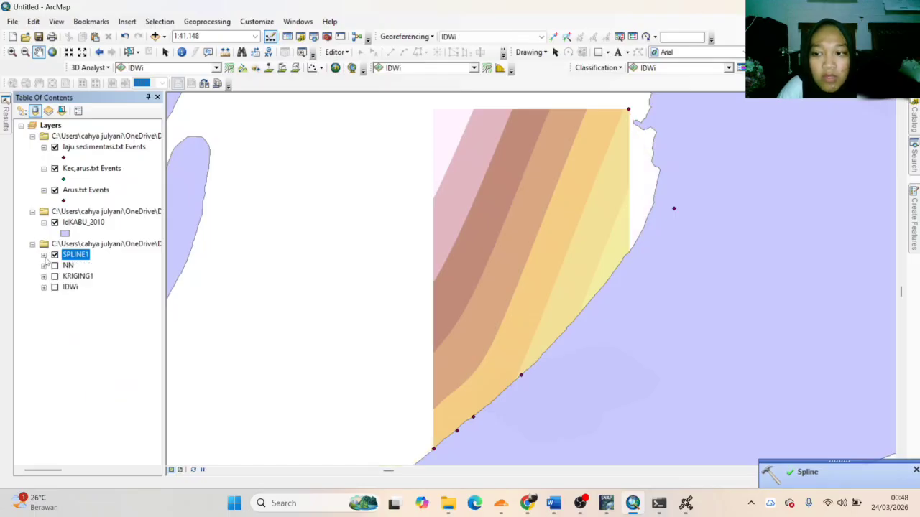
# Search for TREND and open the Trend (3D Analyst) tool
pyautogui.click(914, 156)
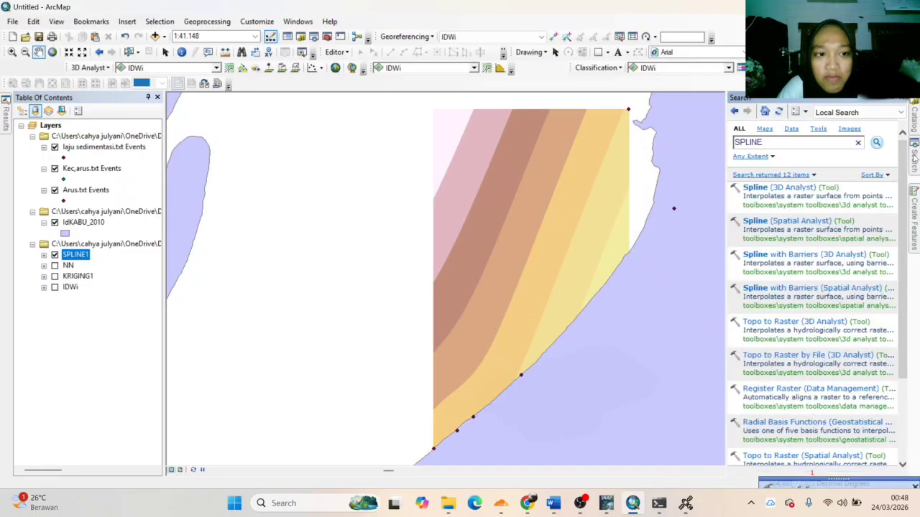
pyautogui.write('TREND')
pyautogui.press('Return')
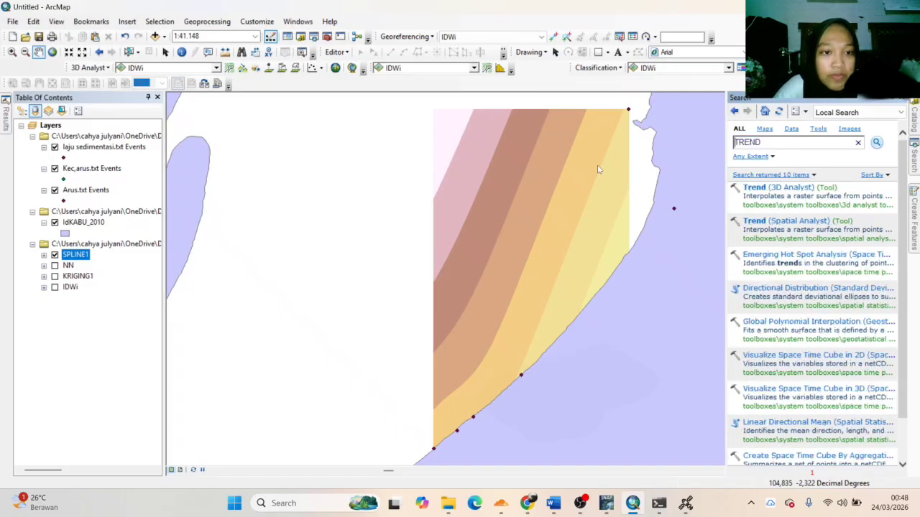
pyautogui.click(797, 188)
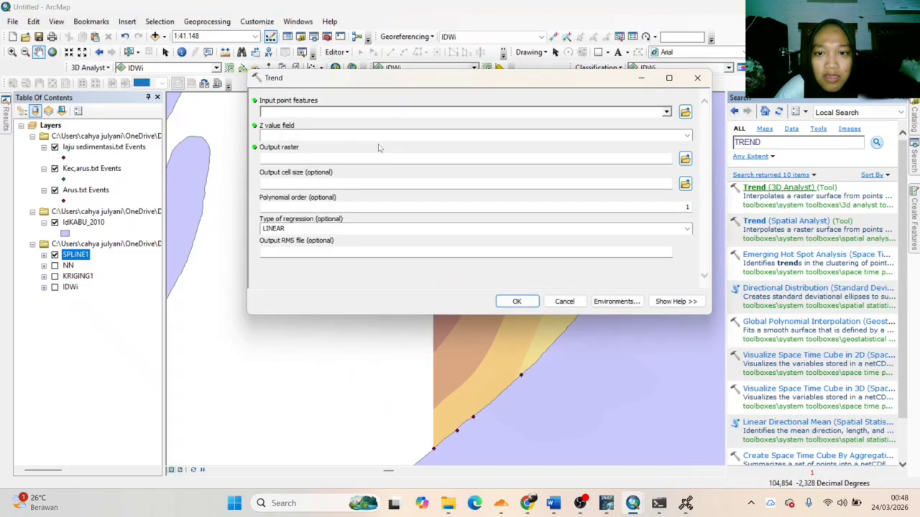
# Run Trend on Arus.txt Events with Kecepatan as the Z value field, saving the output raster as TREND1 in the PRAKTIKUM PJK folder
pyautogui.click(482, 113)
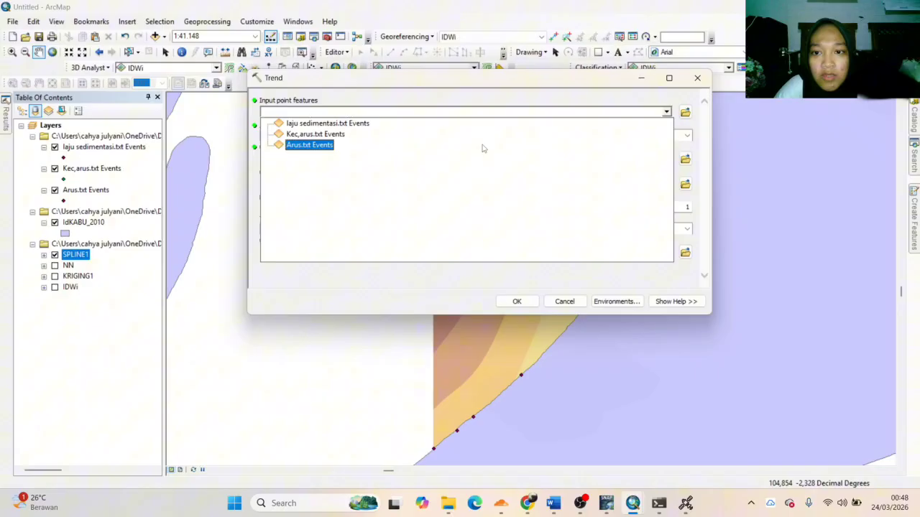
pyautogui.click(311, 145)
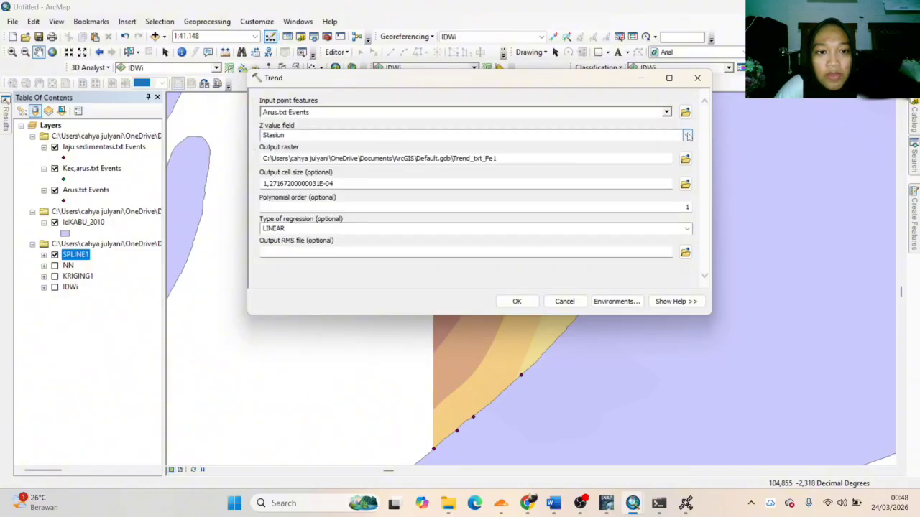
pyautogui.click(687, 135)
pyautogui.click(414, 180)
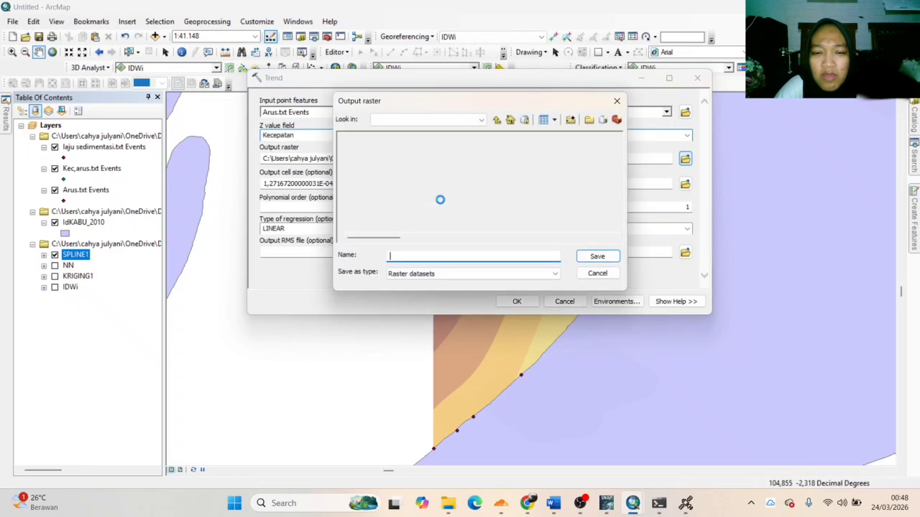
pyautogui.write('TREND1')
pyautogui.click(598, 256)
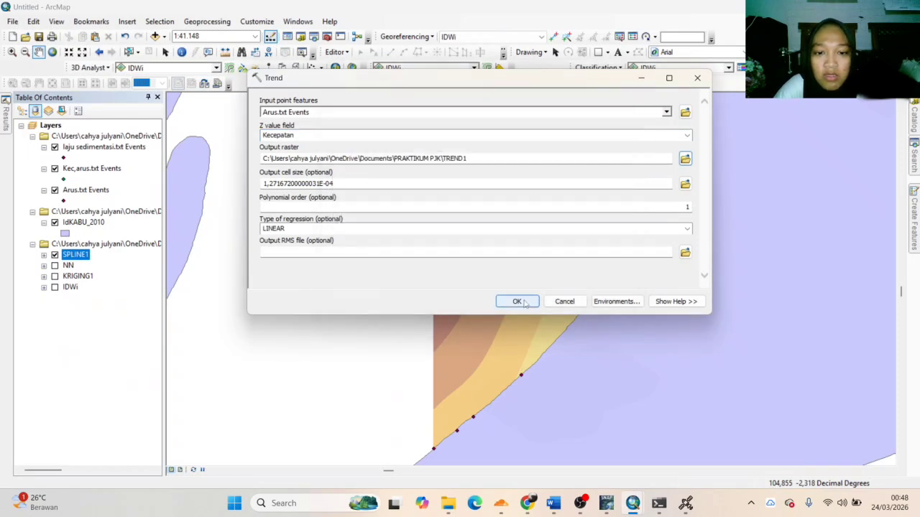
pyautogui.click(516, 301)
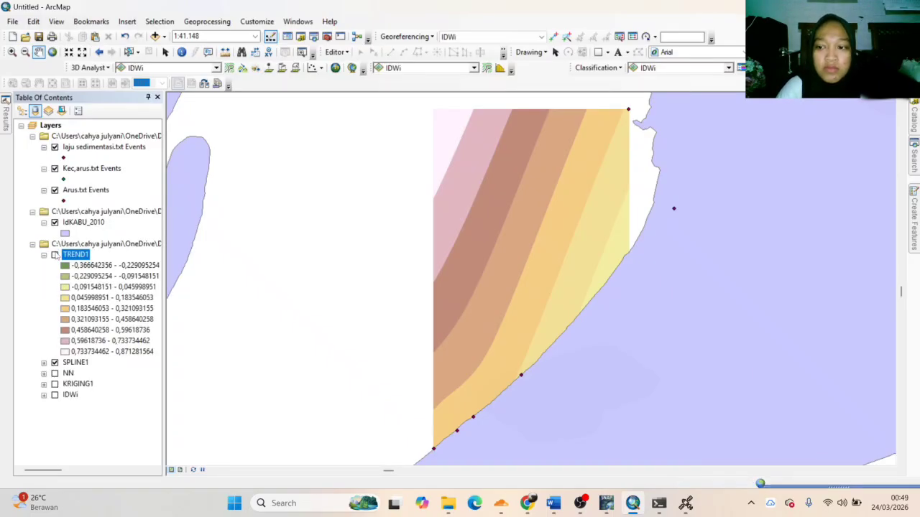
# Hide the SPLINE1 layer so that only the TREND1 raster is displayed, and collapse TREND1's legend
pyautogui.click(55, 255)
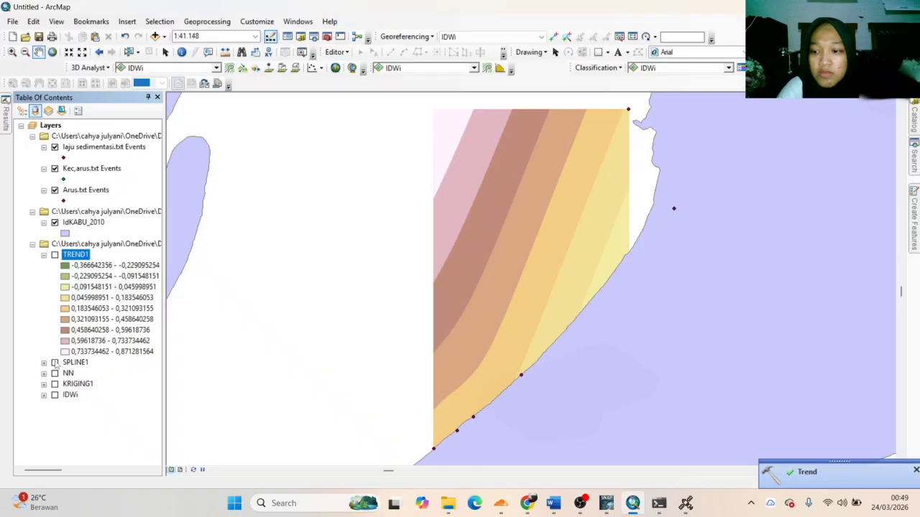
pyautogui.click(54, 363)
pyautogui.click(54, 255)
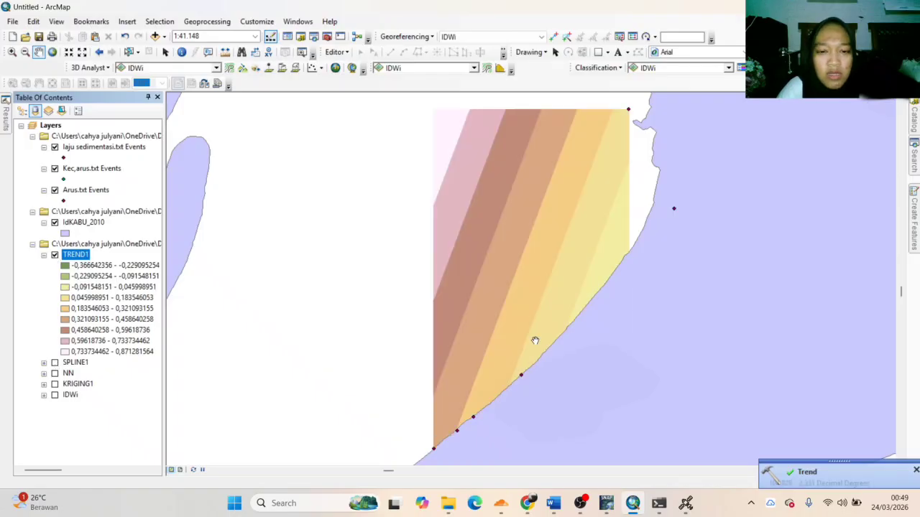
pyautogui.click(44, 255)
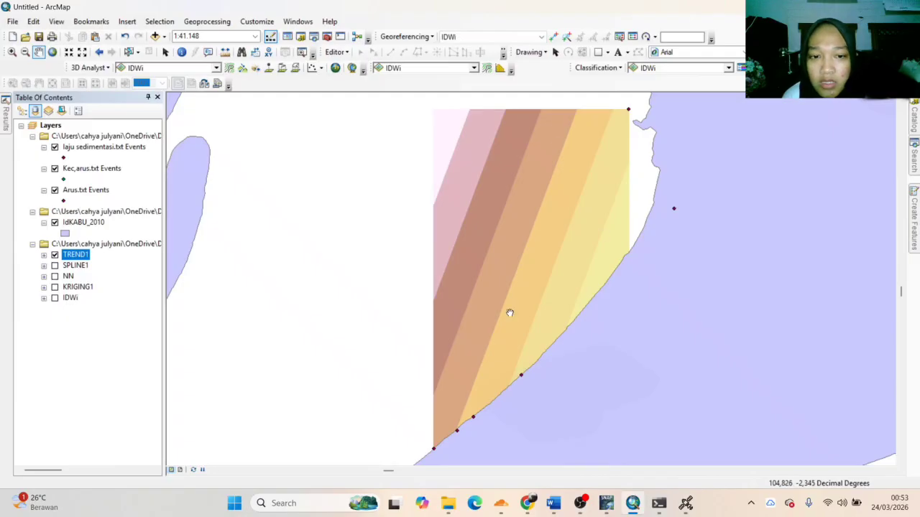
# Compare the IDWi, KRIGING1, NN, SPLINE1 and TREND1 rasters by displaying them in turn, leaving all five hidden
pyautogui.click(54, 255)
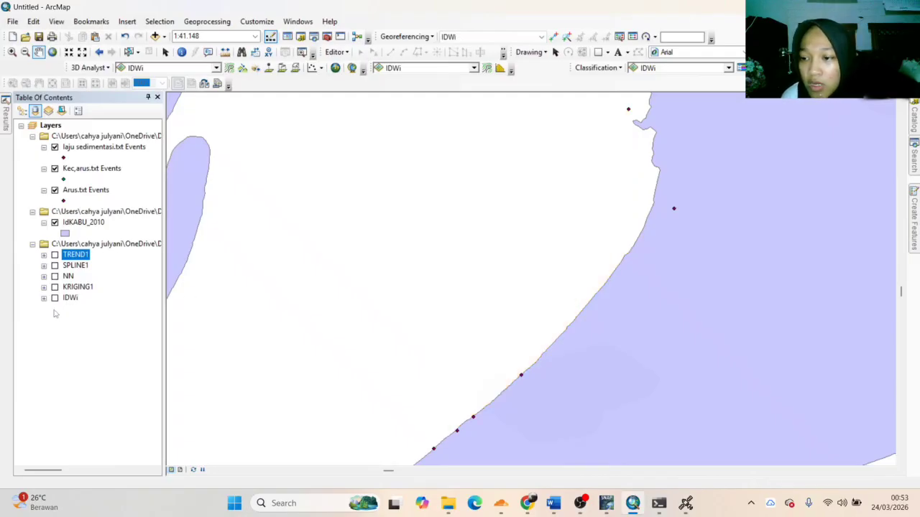
pyautogui.click(55, 298)
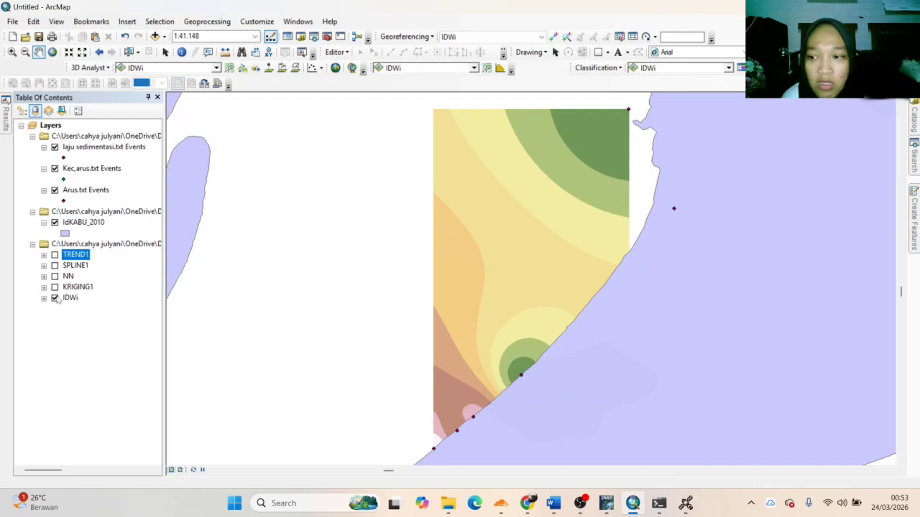
pyautogui.click(55, 298)
pyautogui.click(55, 287)
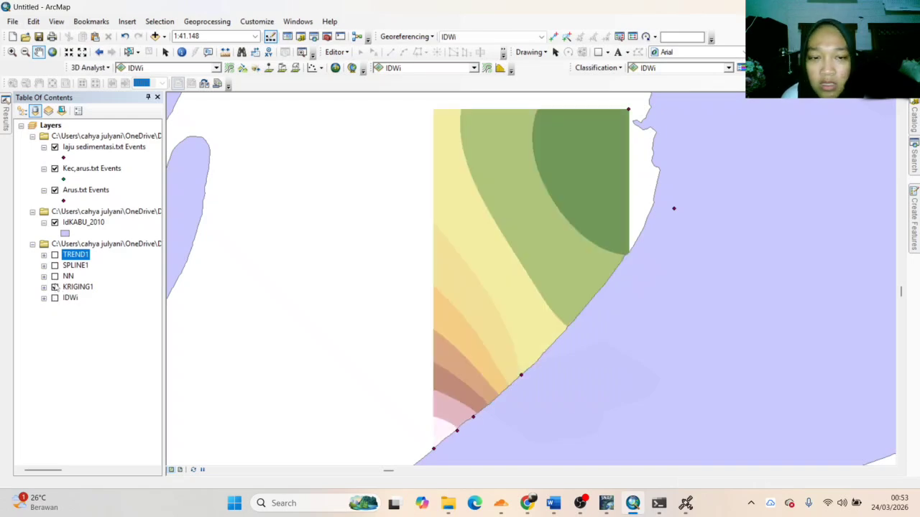
pyautogui.click(55, 276)
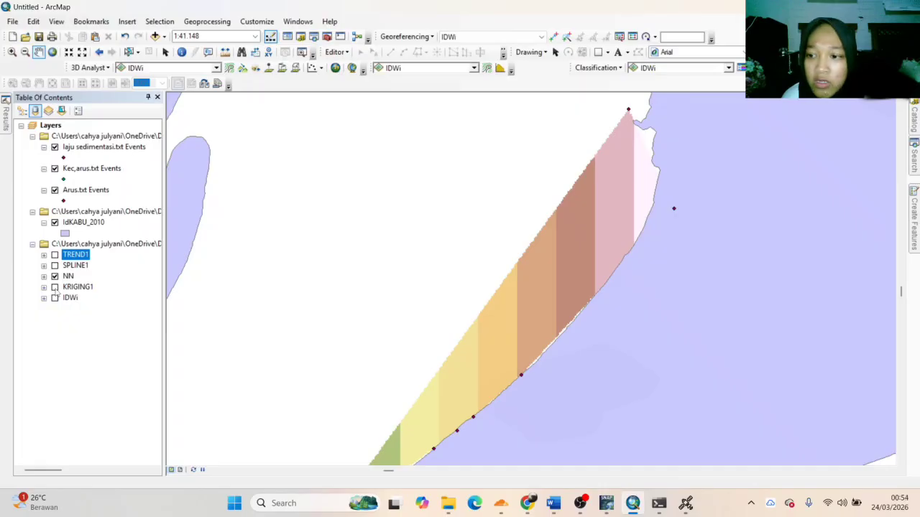
pyautogui.click(54, 265)
pyautogui.click(55, 276)
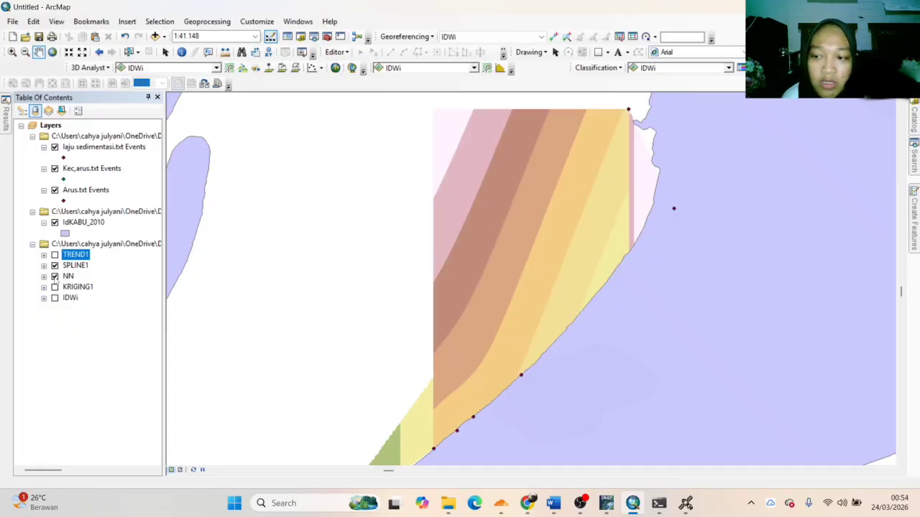
pyautogui.click(54, 276)
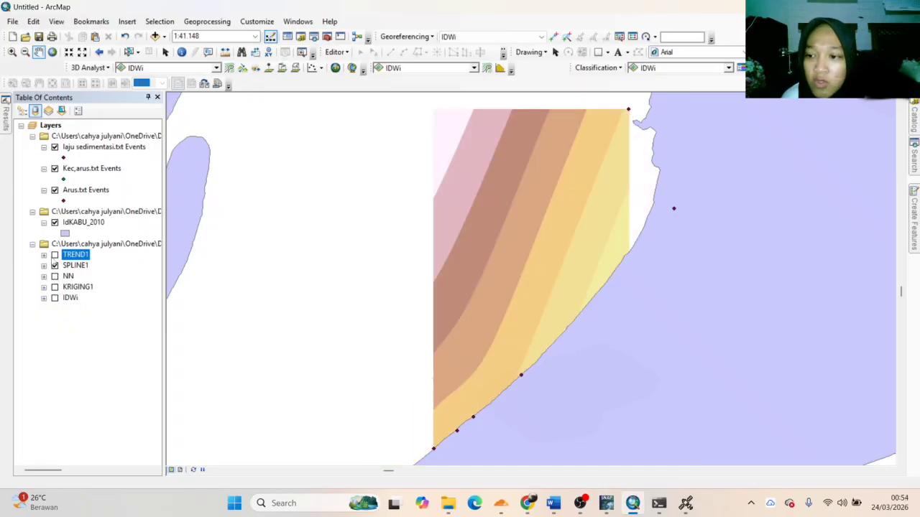
pyautogui.click(55, 255)
pyautogui.click(55, 265)
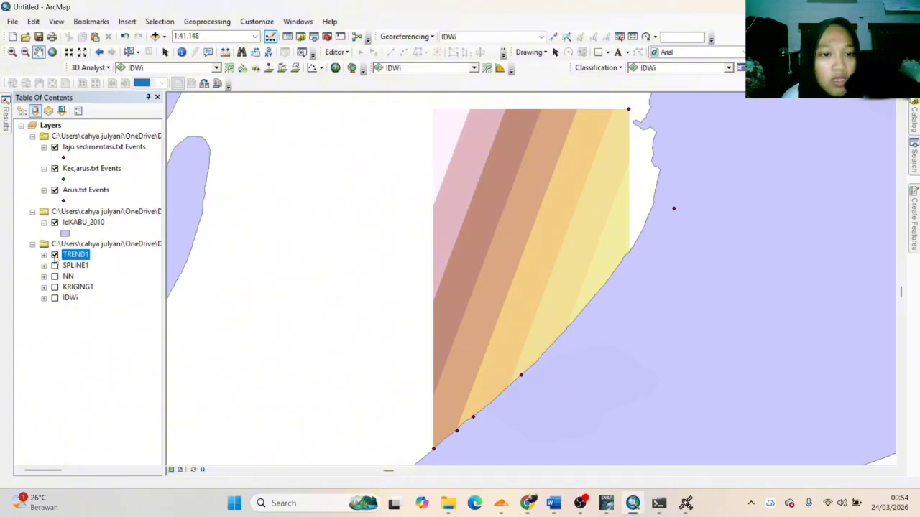
pyautogui.click(54, 255)
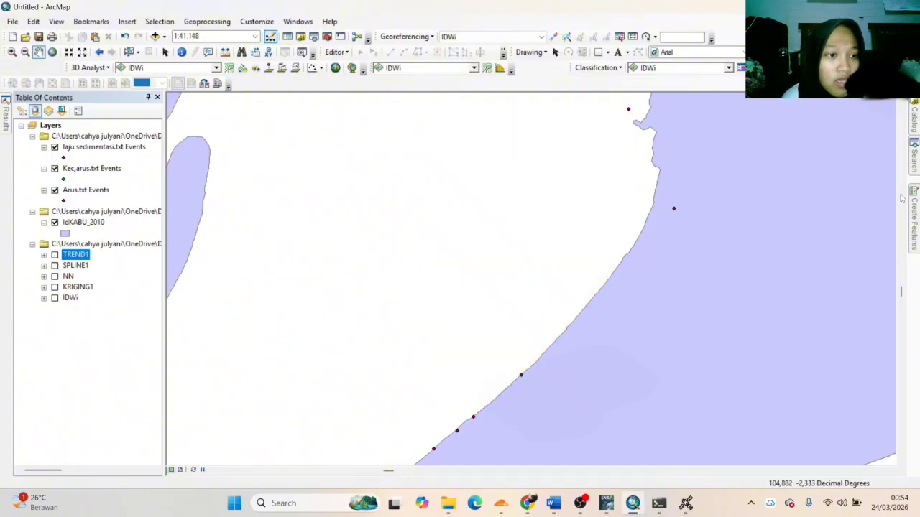
# Begin a new shapefile in the Home - Documents\ArcGIS folder, naming it OVERLAYY and setting its feature type to Polygon
pyautogui.moveTo(915, 112)
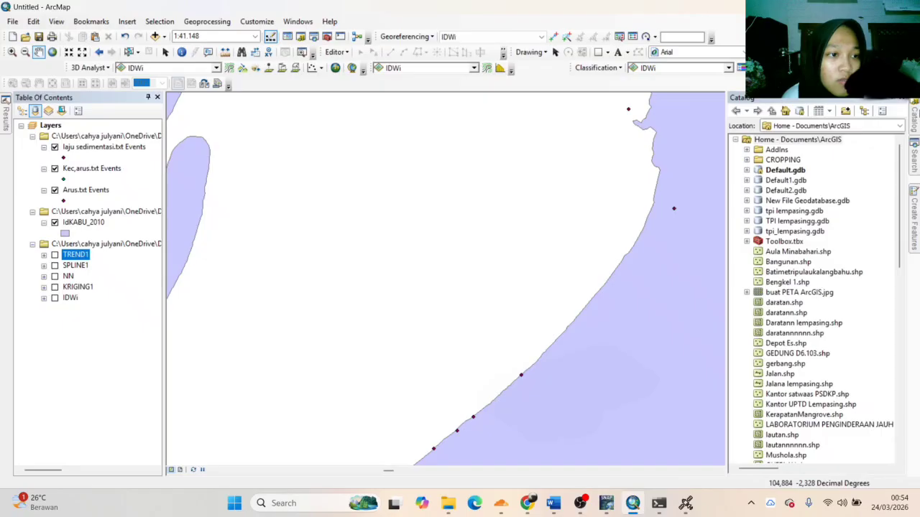
pyautogui.click(804, 141)
pyautogui.rightClick(805, 141)
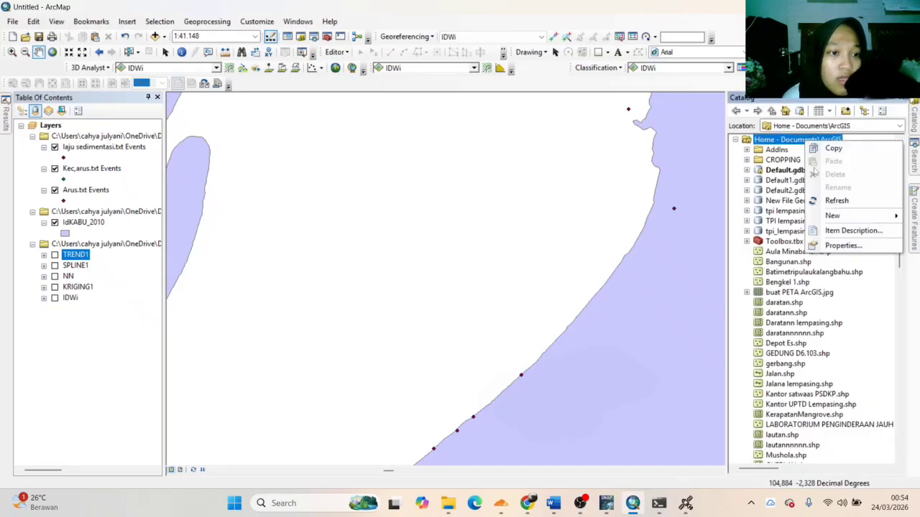
pyautogui.moveTo(834, 215)
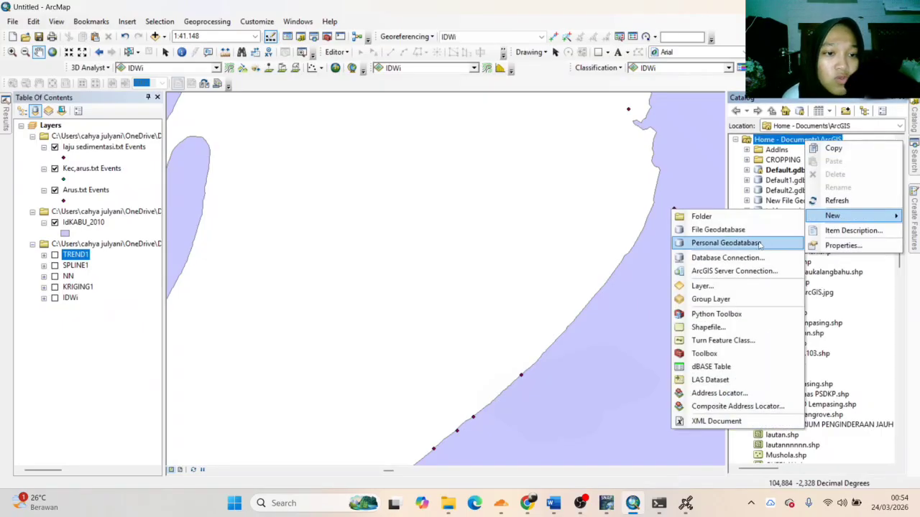
pyautogui.click(708, 327)
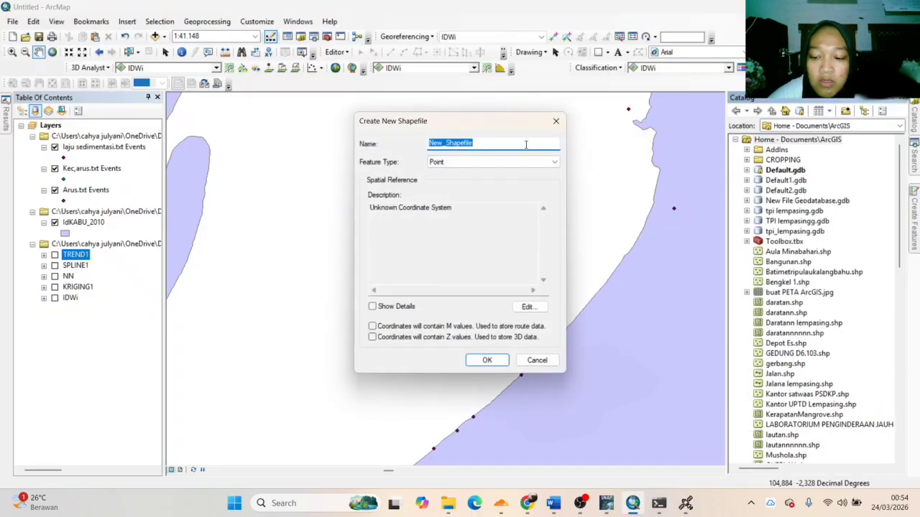
pyautogui.write('OVERLAYY')
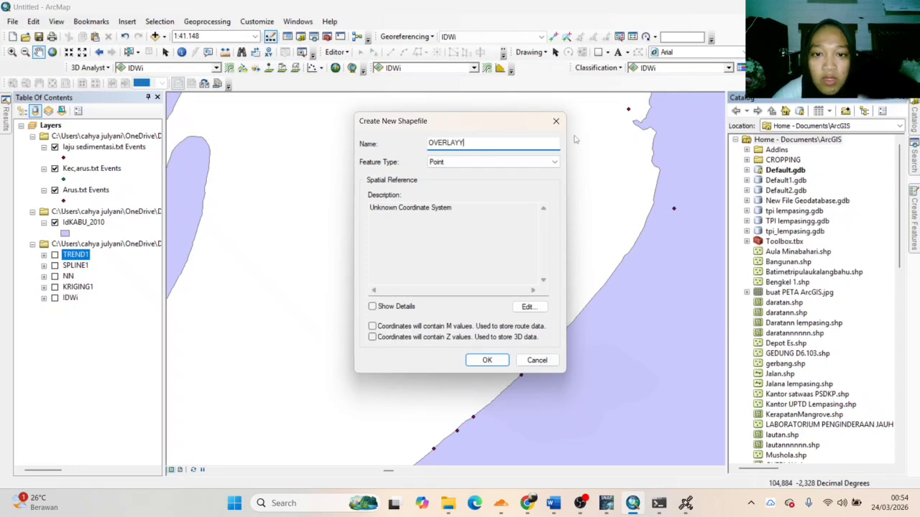
pyautogui.click(550, 163)
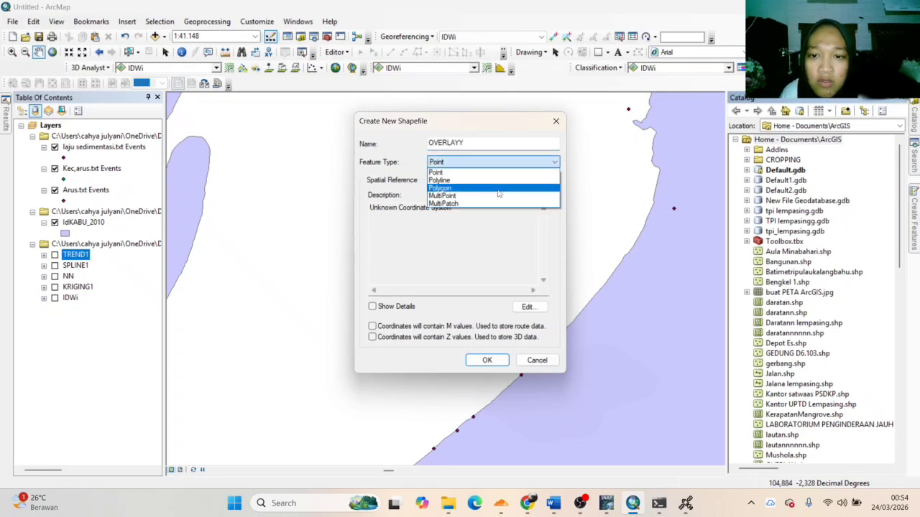
pyautogui.click(498, 189)
# Assign the WGS 1984 coordinate system to the OVERLAYY shapefile and create it
pyautogui.click(527, 307)
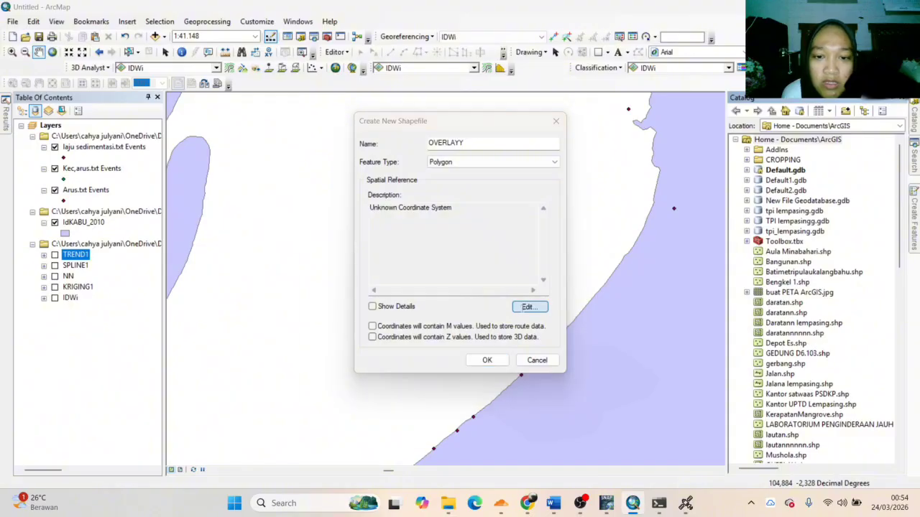
pyautogui.click(403, 198)
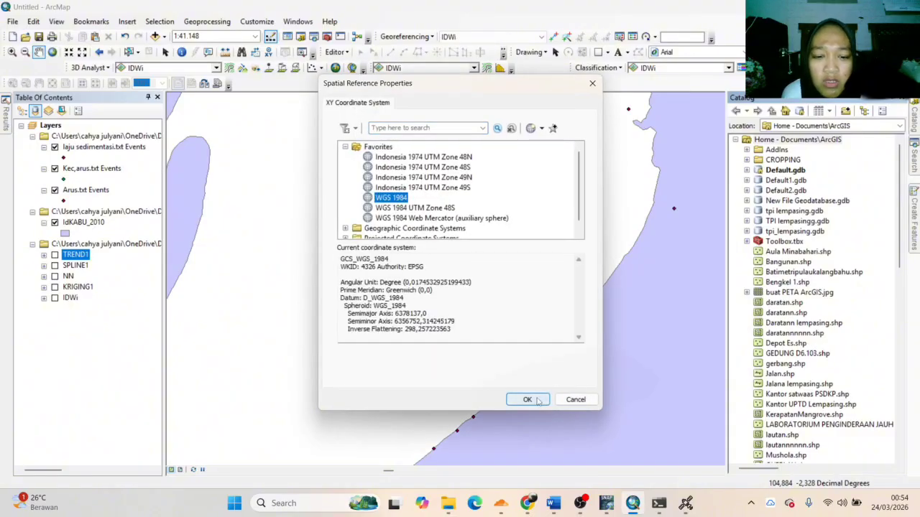
pyautogui.click(527, 400)
pyautogui.click(486, 361)
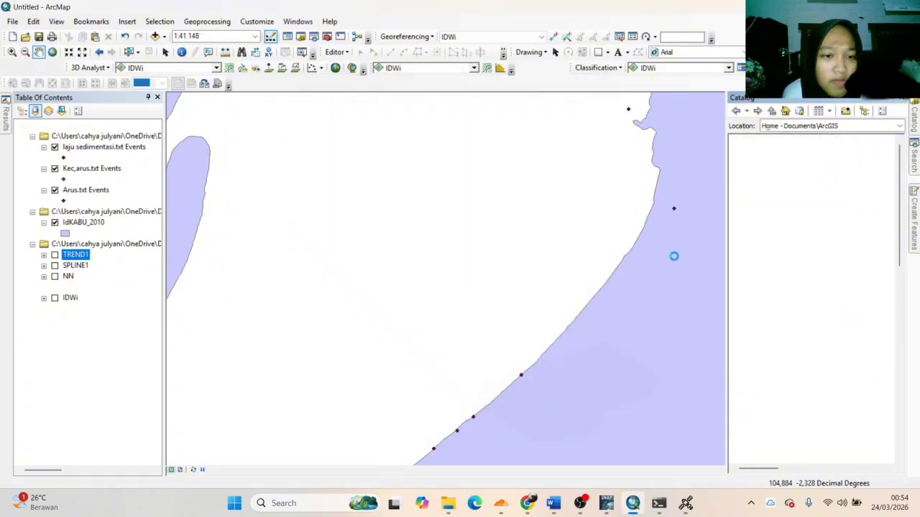
# Start an edit session on the OVERLAYY layer with the map at a scale of 1:125.000
pyautogui.click(71, 54)
pyautogui.click(84, 53)
pyautogui.click(83, 53)
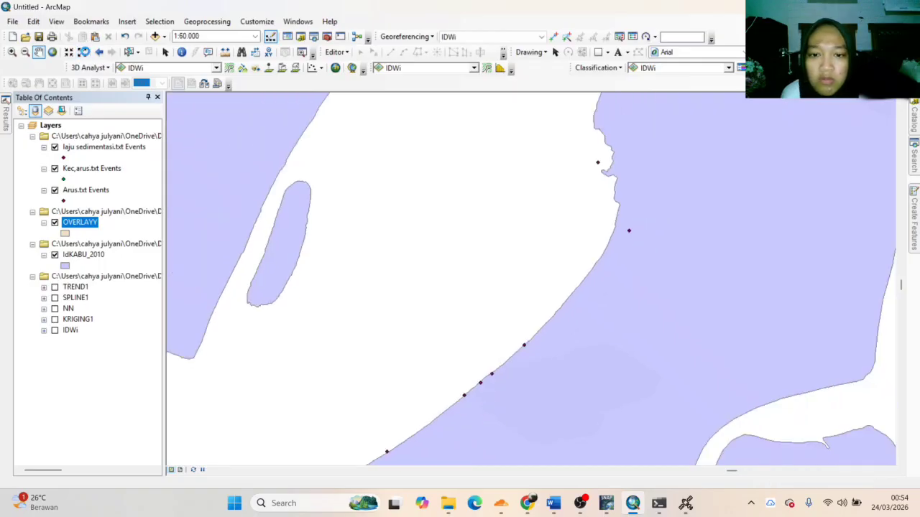
pyautogui.click(84, 53)
pyautogui.click(83, 53)
pyautogui.click(84, 53)
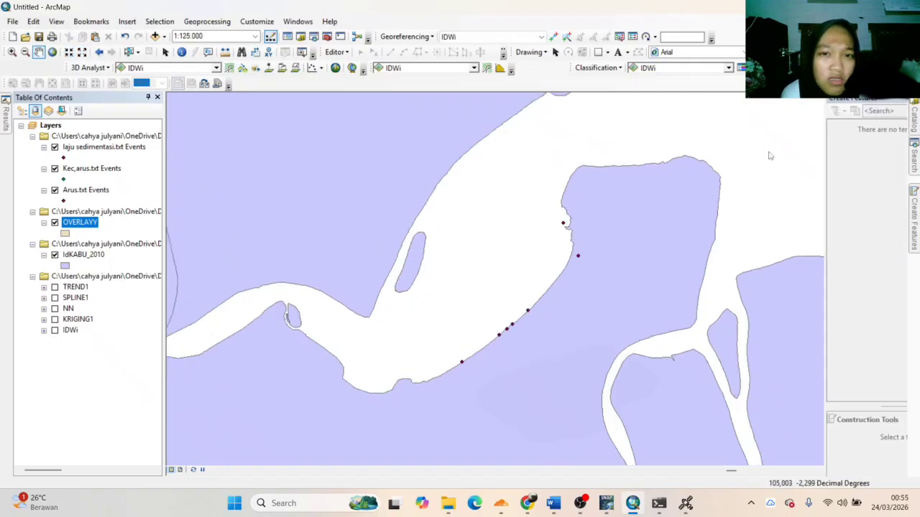
pyautogui.click(344, 52)
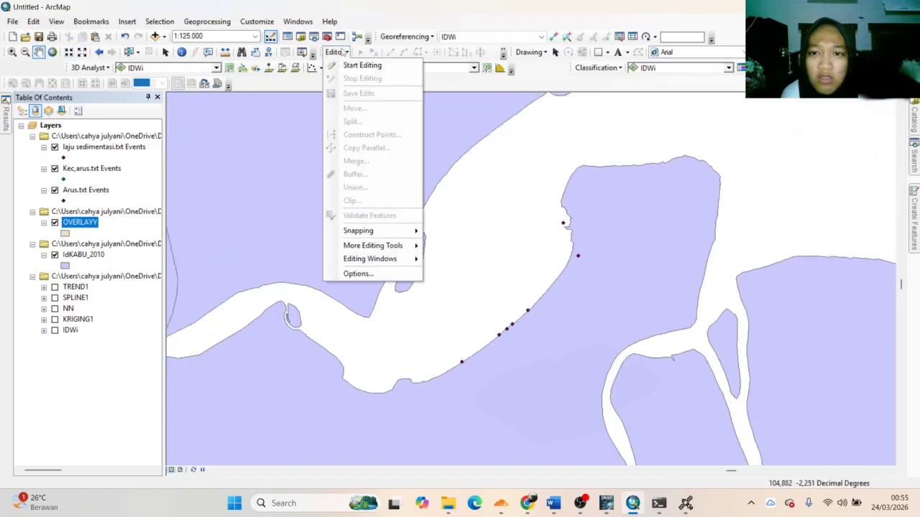
pyautogui.click(386, 66)
pyautogui.click(366, 189)
pyautogui.click(521, 376)
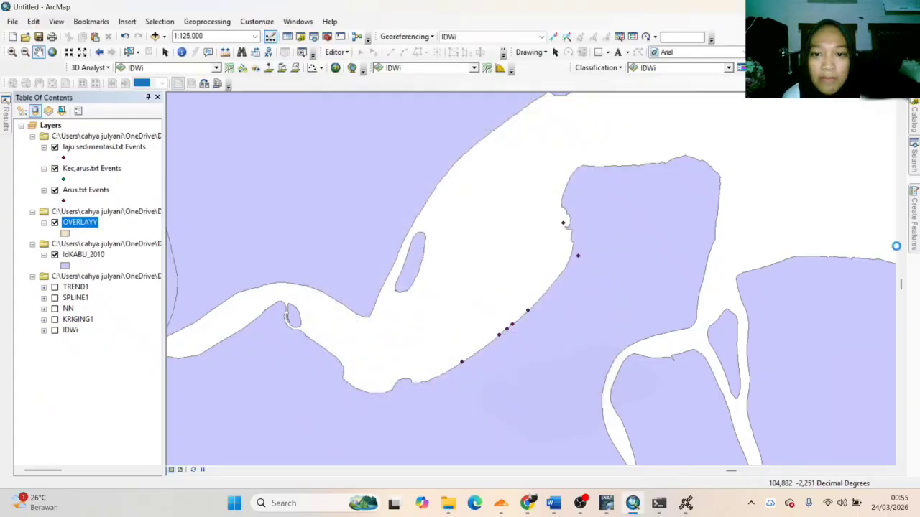
# Draw a circle in OVERLAYY centred at about 104,80 -2,33 decimal degrees on the water, large enough to enclose all the sample points
pyautogui.click(918, 238)
pyautogui.click(780, 139)
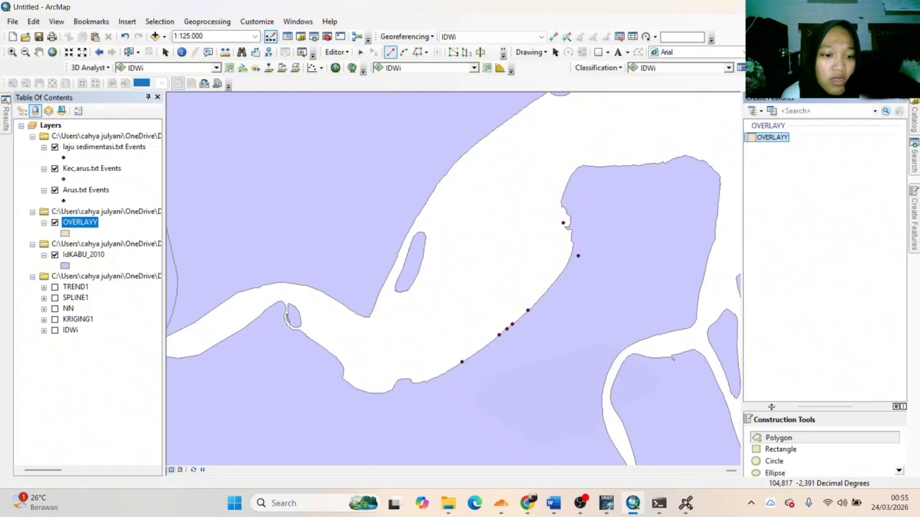
pyautogui.click(774, 461)
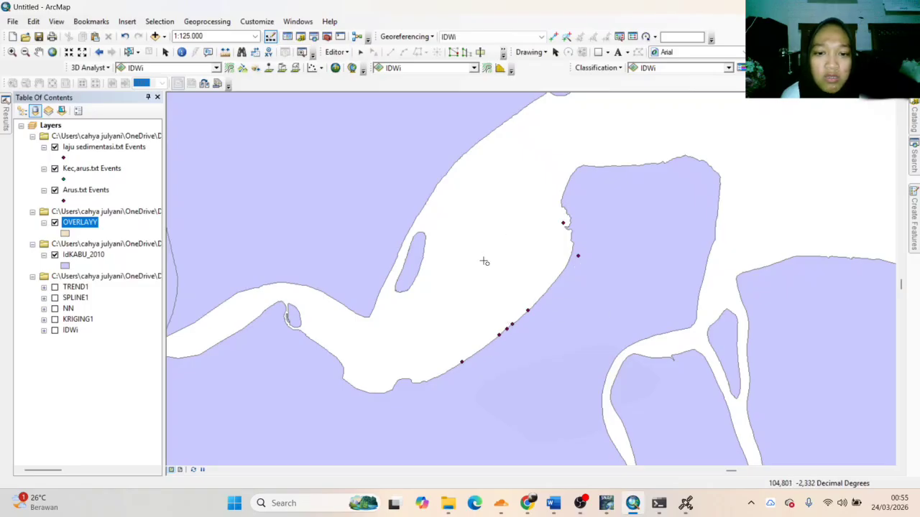
pyautogui.moveTo(481, 260); pyautogui.dragTo(575, 349)
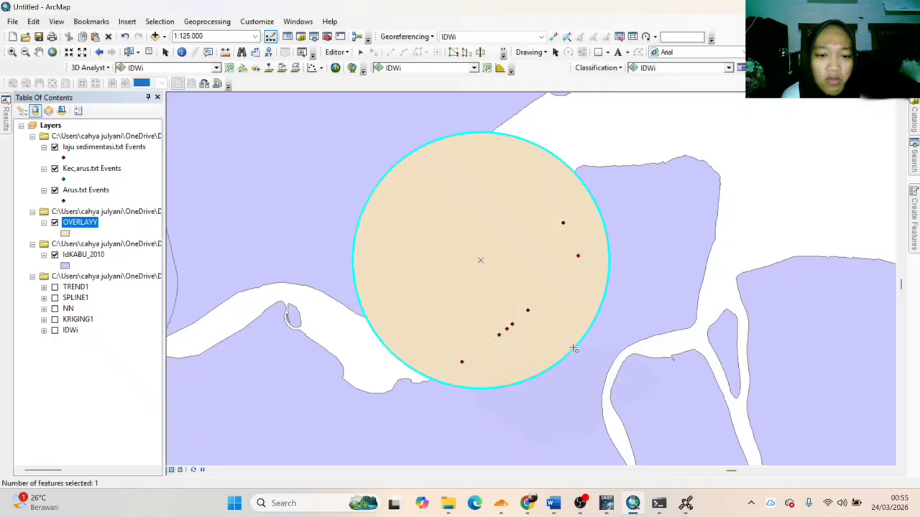
# Save the edits to OVERLAYY and stop the edit session
pyautogui.click(347, 52)
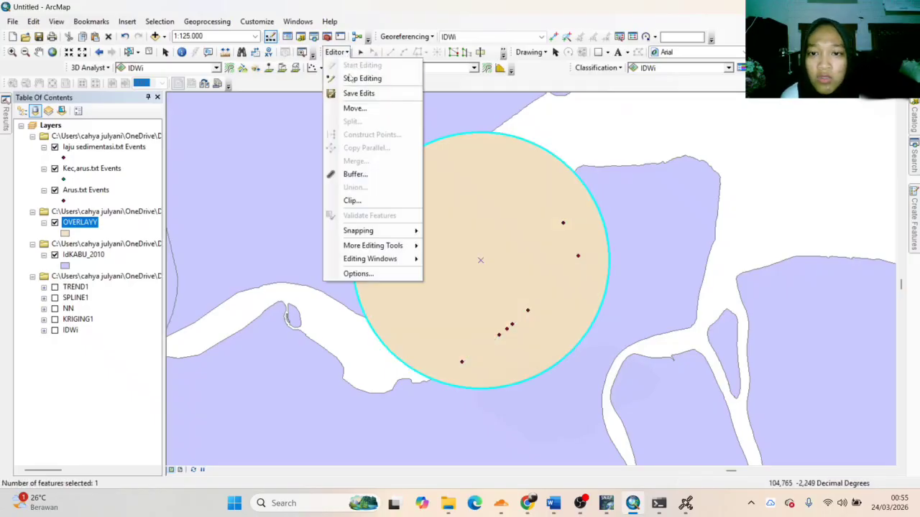
pyautogui.click(358, 94)
pyautogui.click(348, 52)
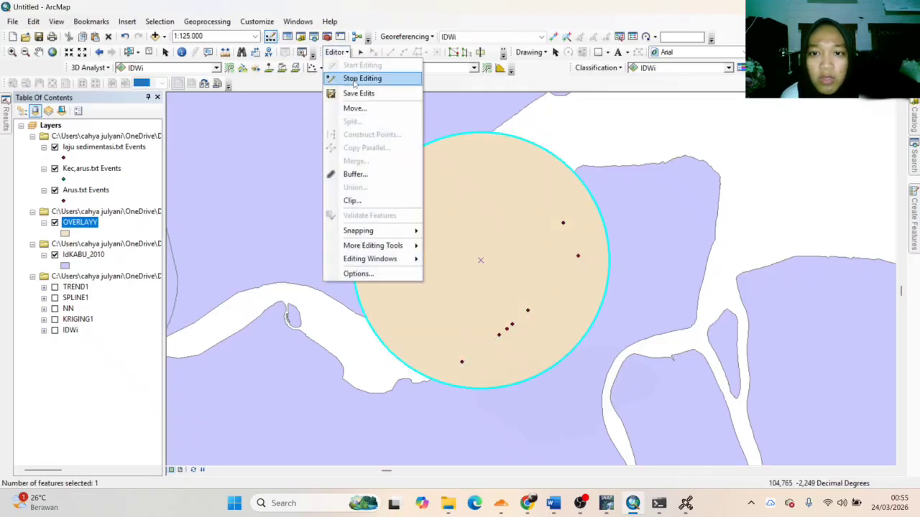
pyautogui.click(361, 78)
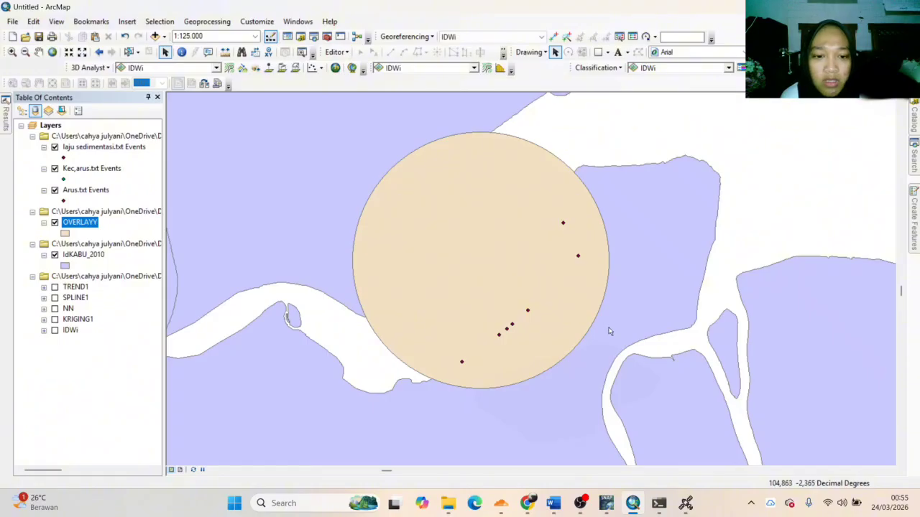
# Search for ERASE and open the Erase (Analysis) tool
pyautogui.click(915, 159)
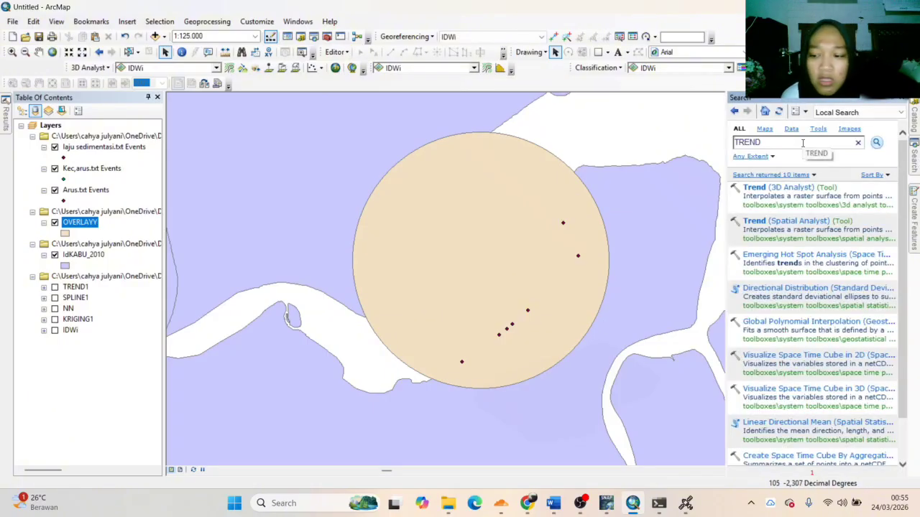
pyautogui.write('ERASE')
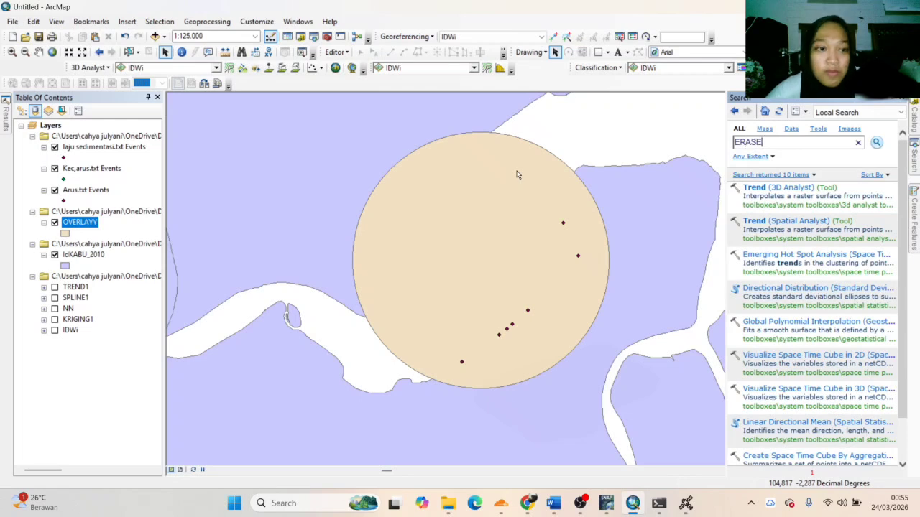
pyautogui.press('Return')
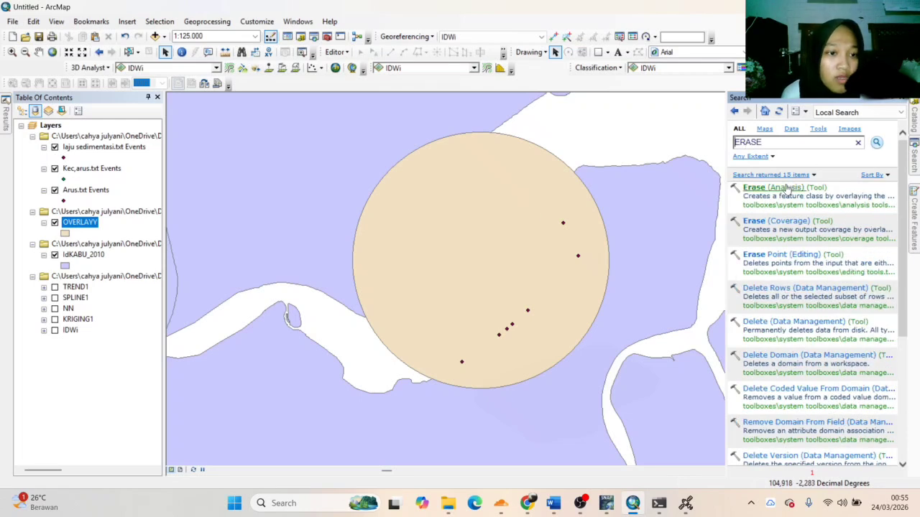
pyautogui.click(786, 187)
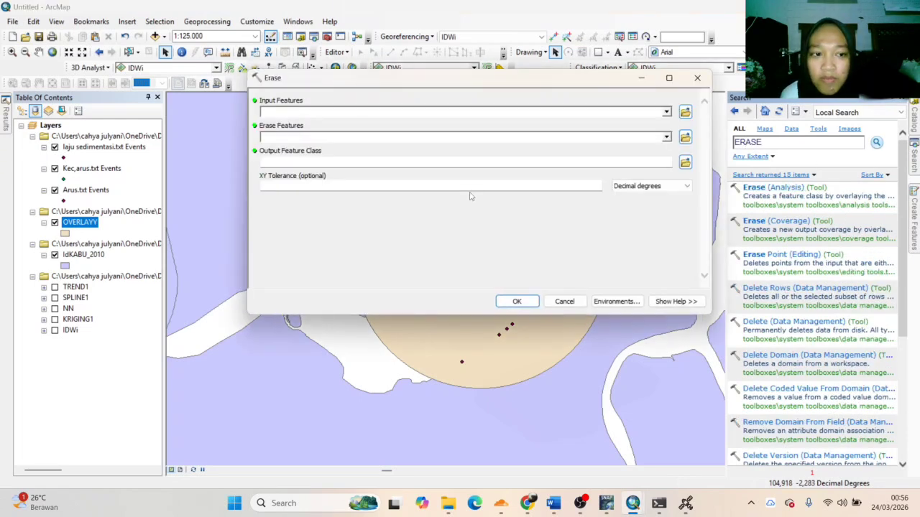
# Run Erase on OVERLAYY with IdKABU_2010 as the erase features, saving the output as ERASE1 in the PRAKTIKUM PJK folder
pyautogui.click(667, 112)
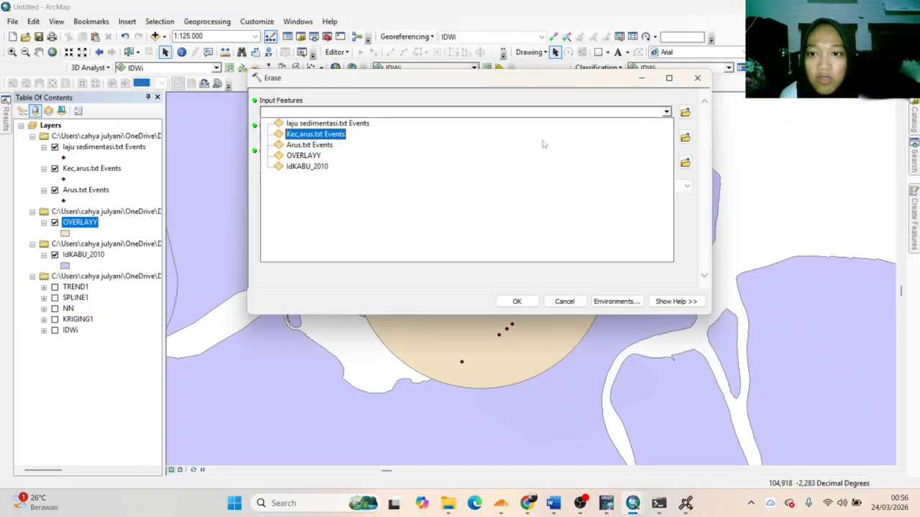
pyautogui.click(304, 156)
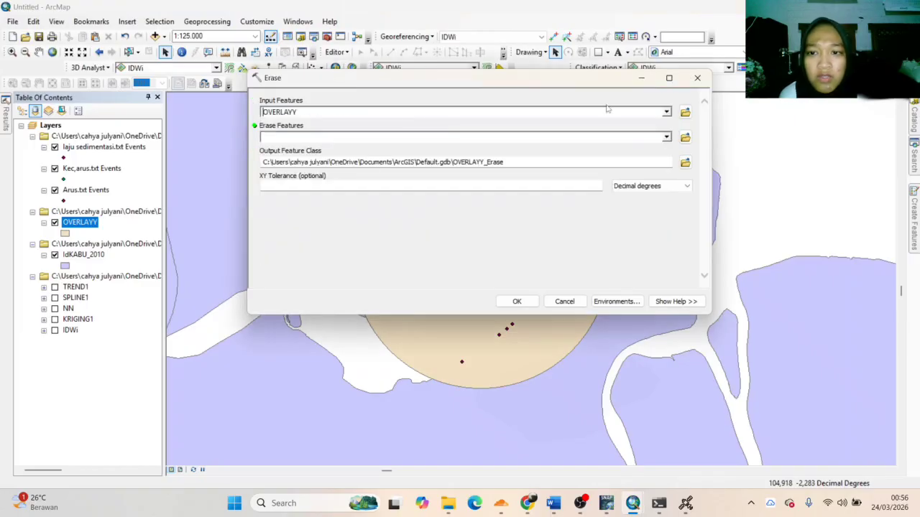
pyautogui.click(667, 138)
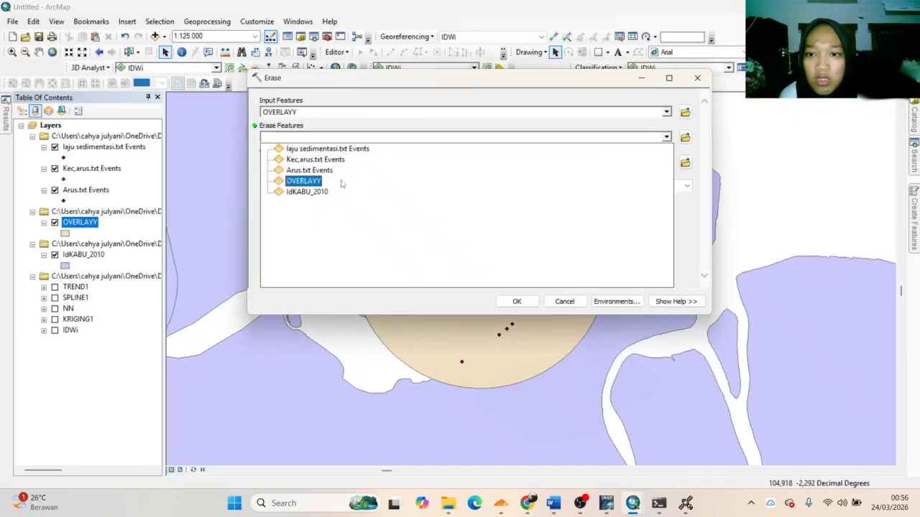
pyautogui.click(317, 193)
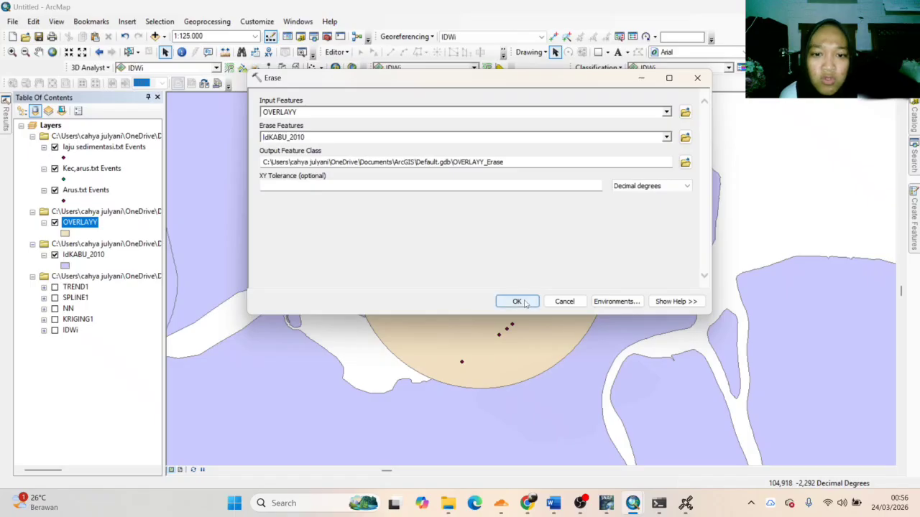
pyautogui.click(524, 303)
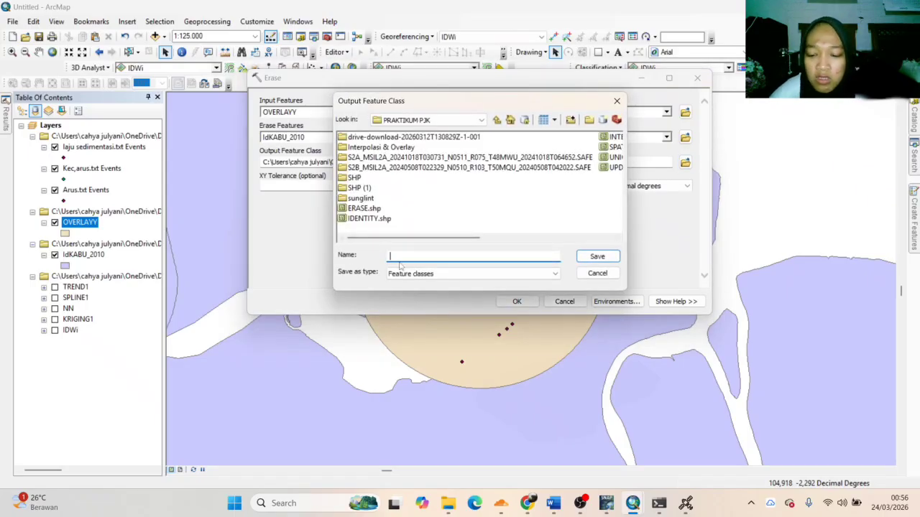
pyautogui.write('ERASE 1')
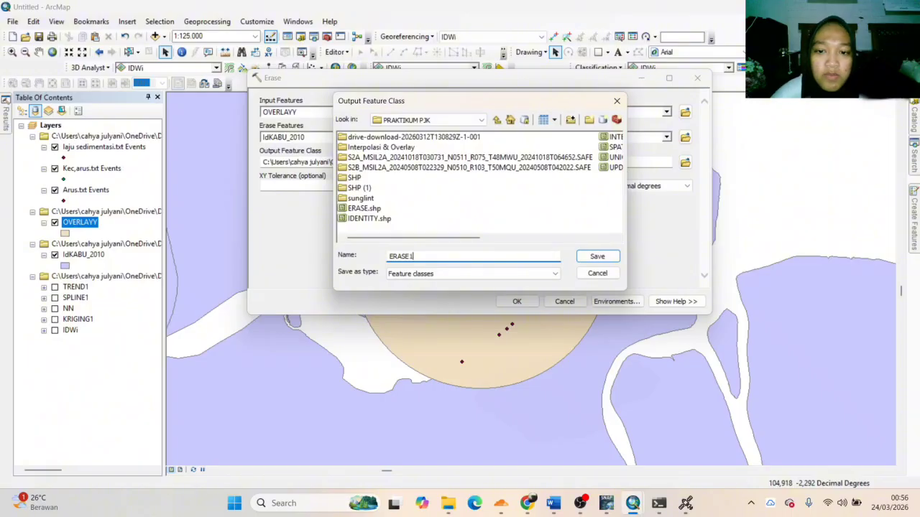
pyautogui.click(601, 256)
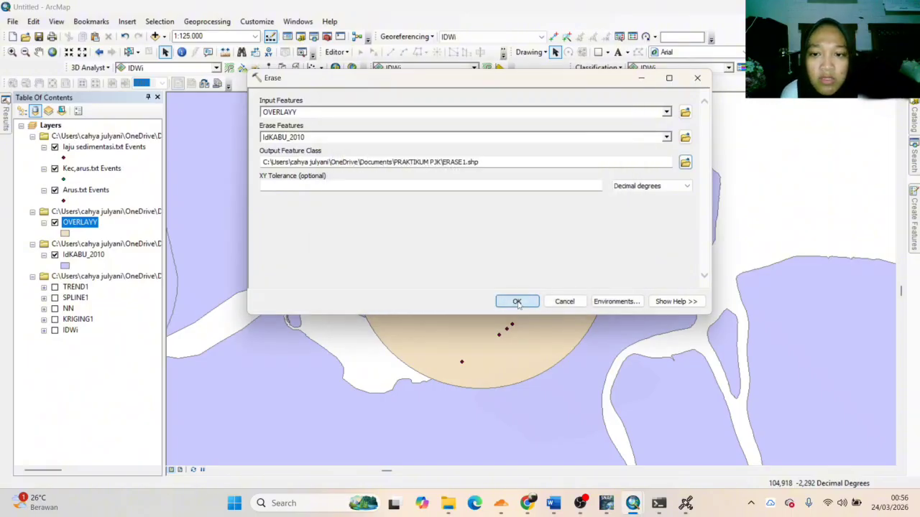
pyautogui.click(517, 301)
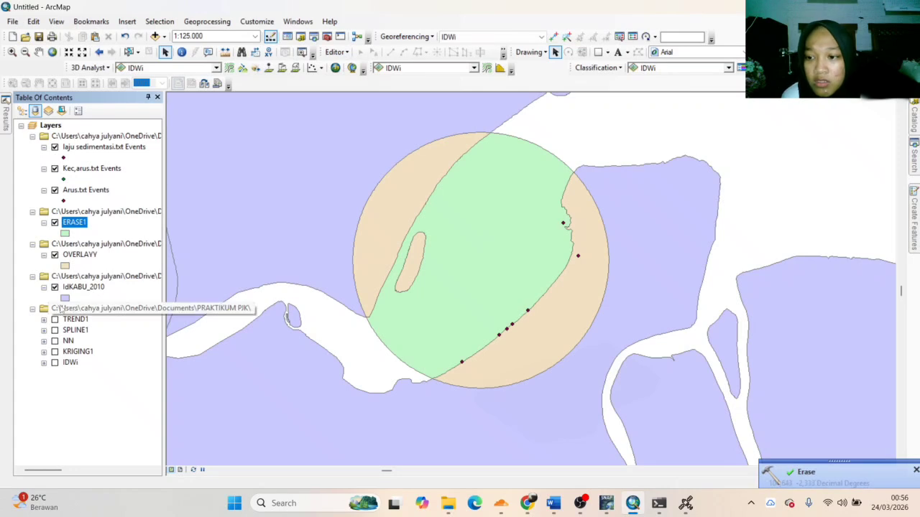
# Search for IDENTITY and open the Identity (Analysis) tool
pyautogui.hscroll(1, 56, 290)
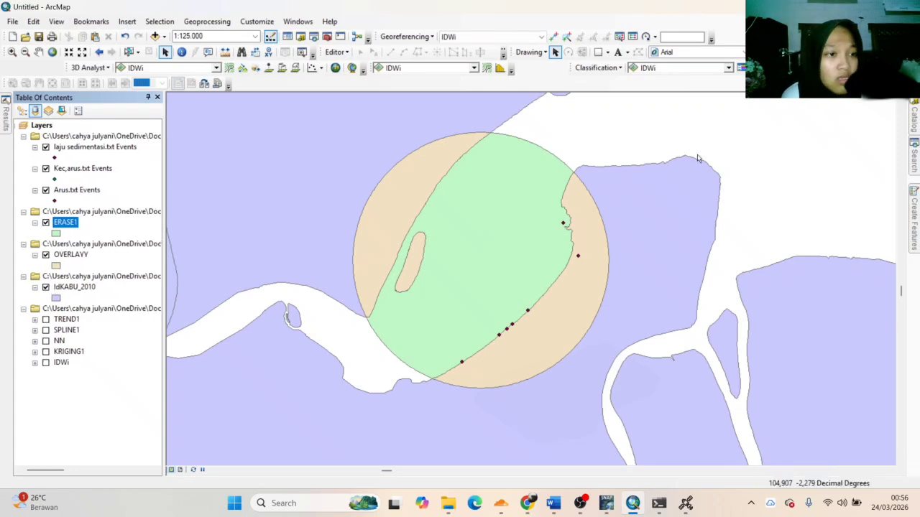
pyautogui.click(913, 161)
pyautogui.doubleClick(796, 138)
pyautogui.click(797, 139)
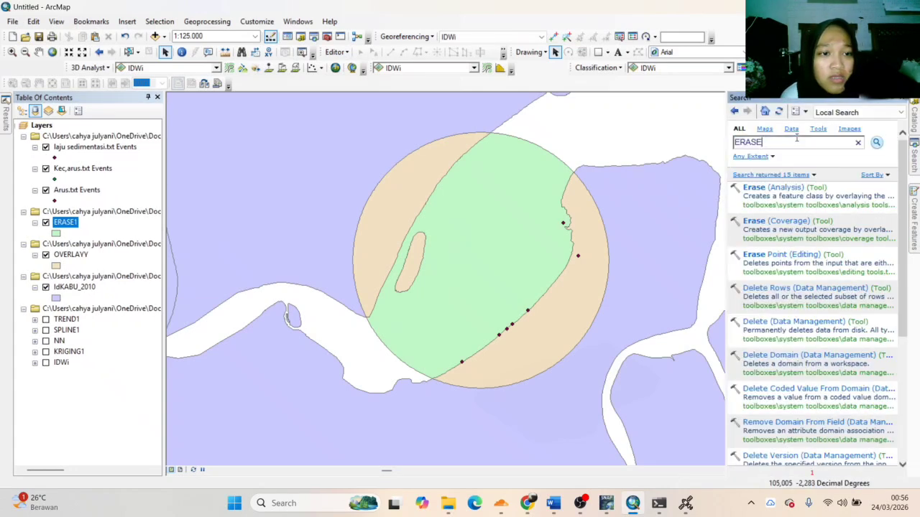
pyautogui.moveTo(781, 143); pyautogui.dragTo(599, 135)
pyautogui.write('IDENTITY')
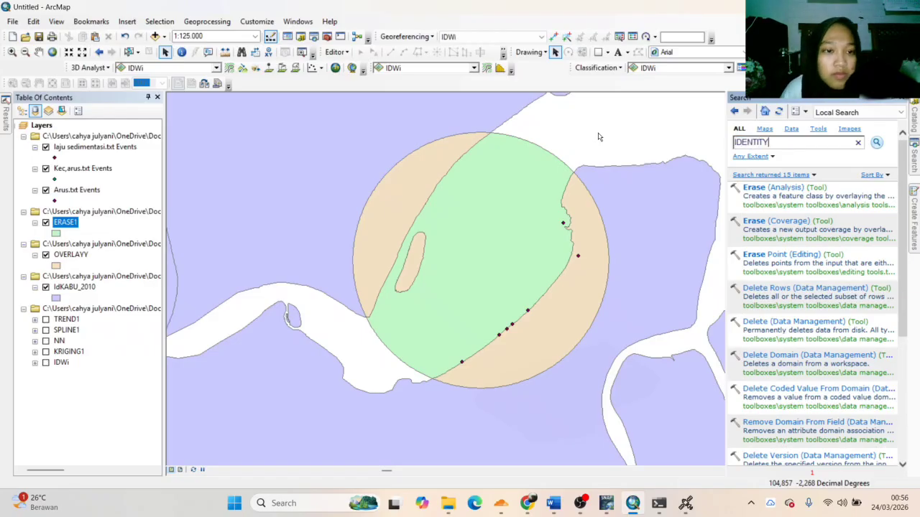
pyautogui.press('Return')
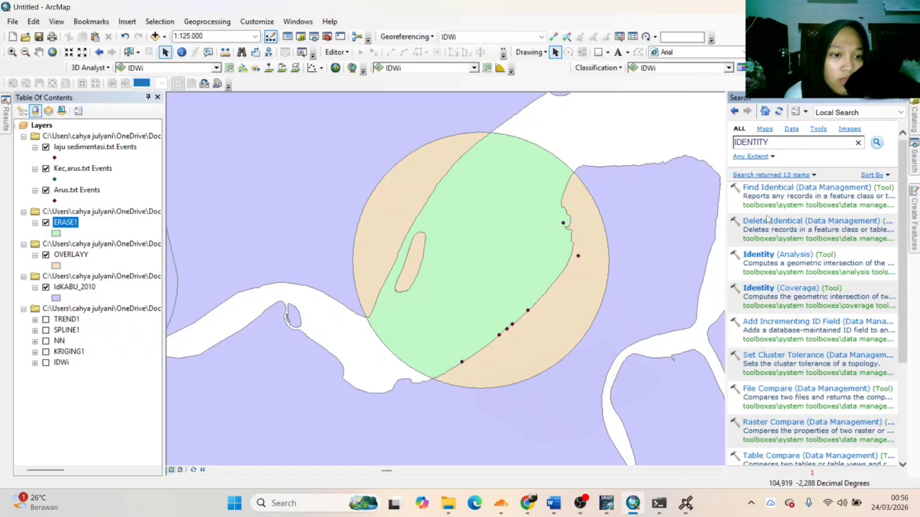
pyautogui.click(770, 256)
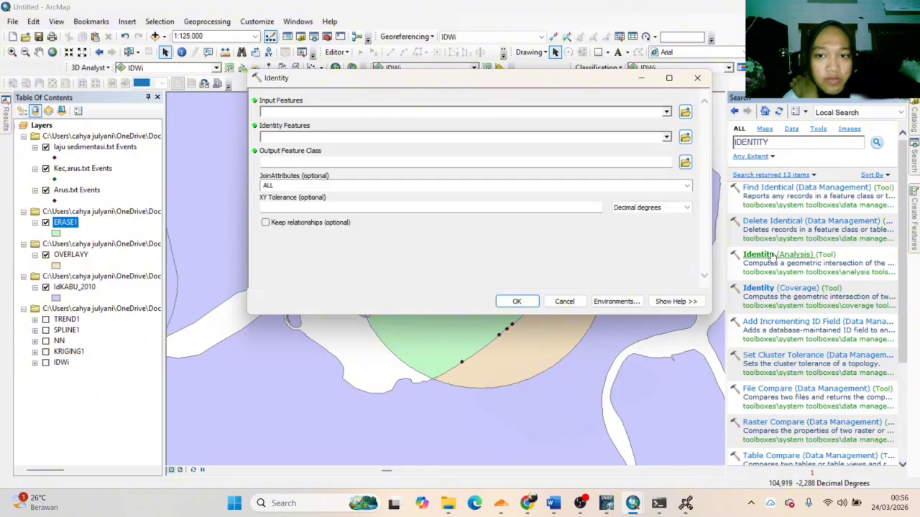
# Run Identity on OVERLAYY with IdKABU_2010 as the identity features, saving the output as IDENTITY1 in the PRAKTIKUM PJK folder
pyautogui.click(659, 111)
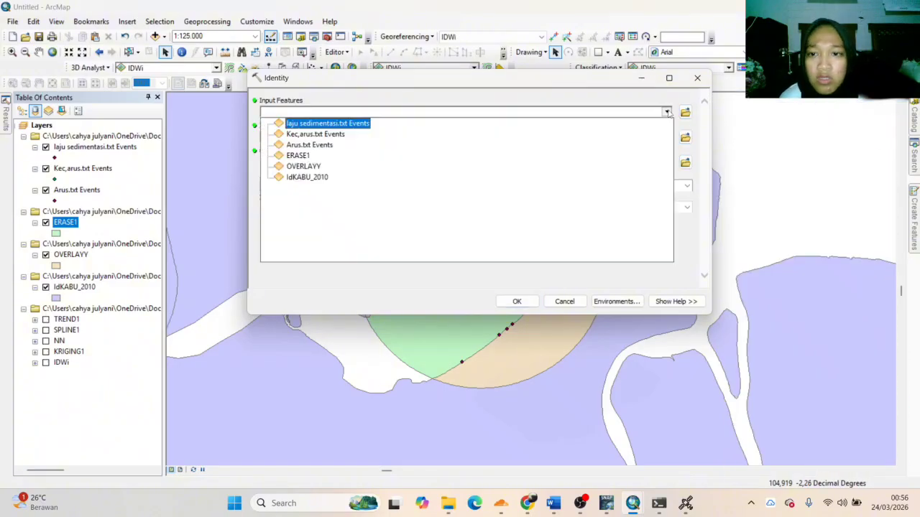
pyautogui.click(314, 170)
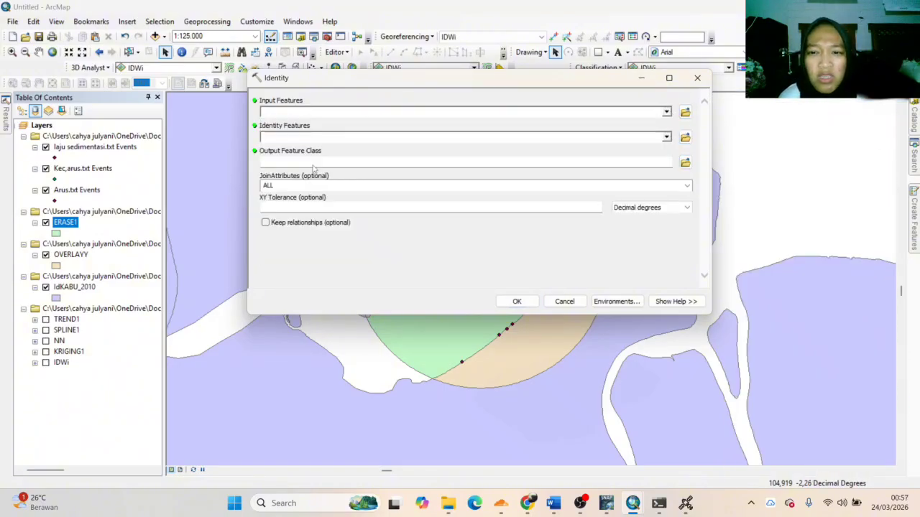
pyautogui.click(667, 136)
pyautogui.click(298, 205)
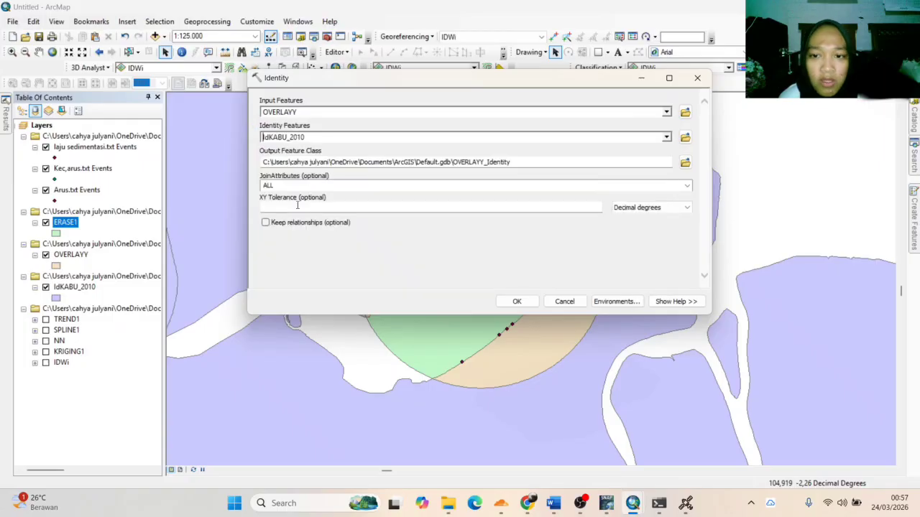
pyautogui.click(684, 163)
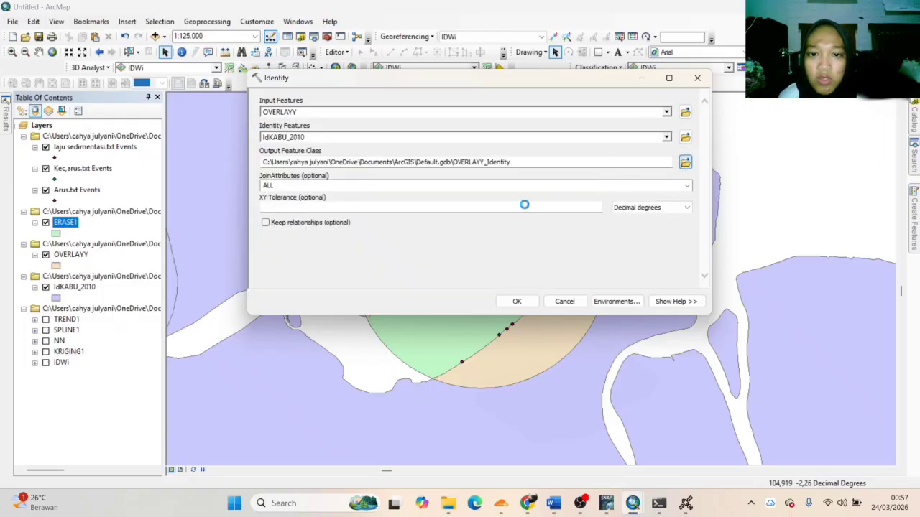
pyautogui.write('IDENTITY1')
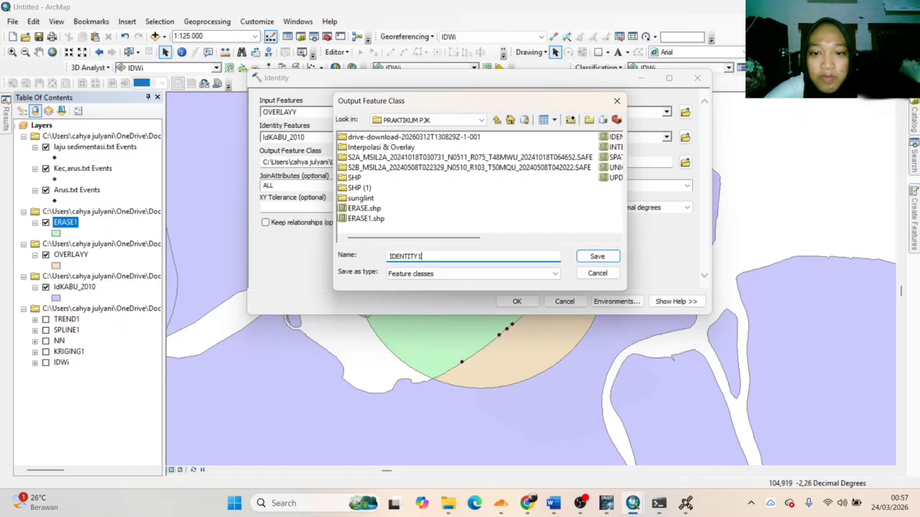
pyautogui.click(596, 256)
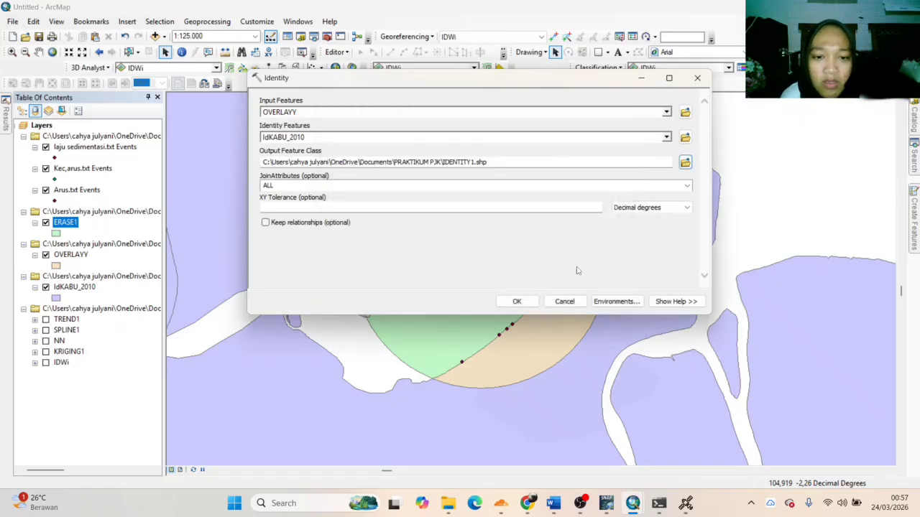
pyautogui.click(517, 301)
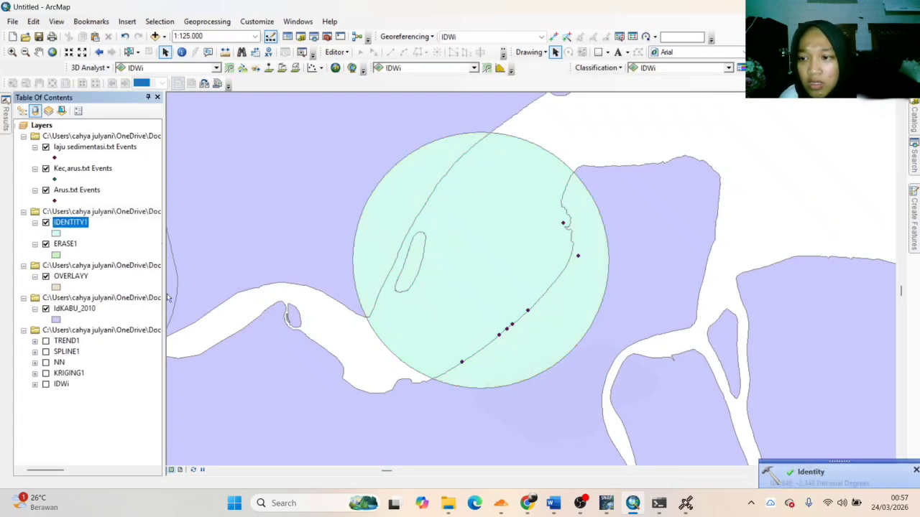
# Hide the OVERLAYY and ERASE1 layers on the map
pyautogui.click(45, 276)
pyautogui.click(45, 276)
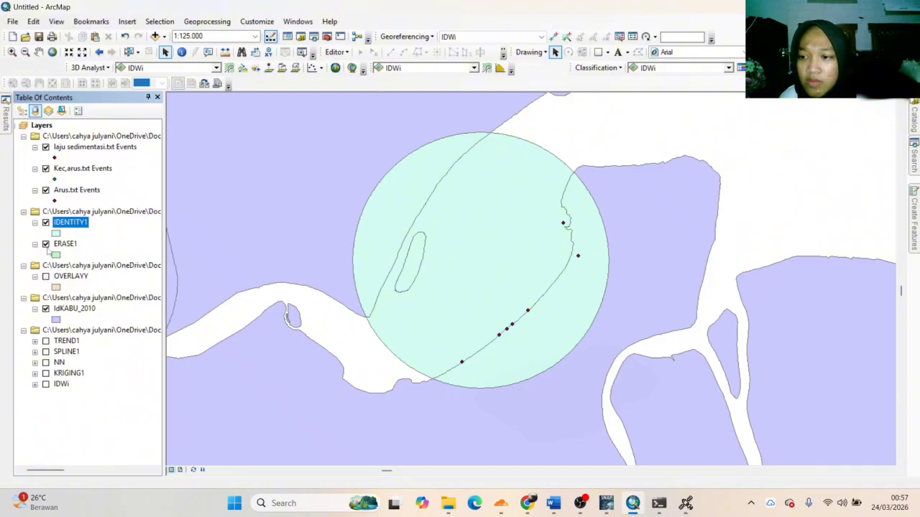
pyautogui.click(45, 244)
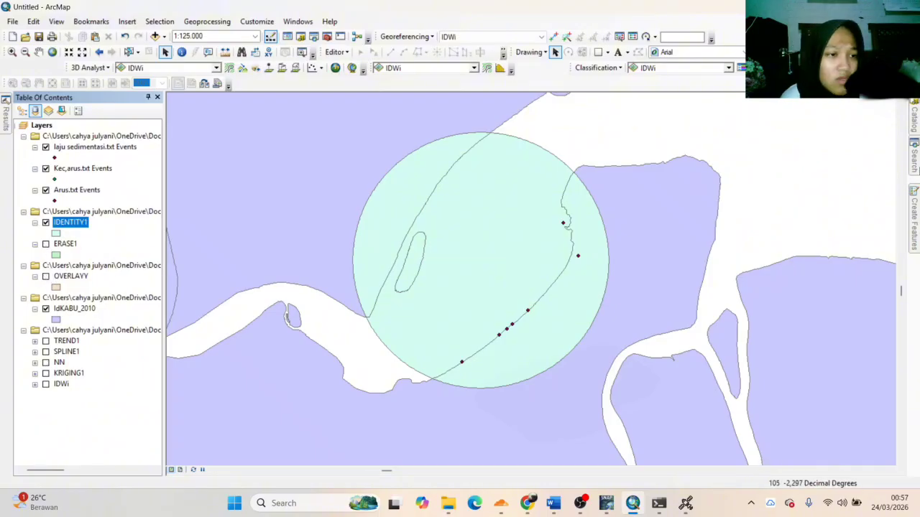
# Search for INTERSECT and open the Intersect (Analysis) tool
pyautogui.click(914, 158)
pyautogui.hotkey('ctrl', 'a')
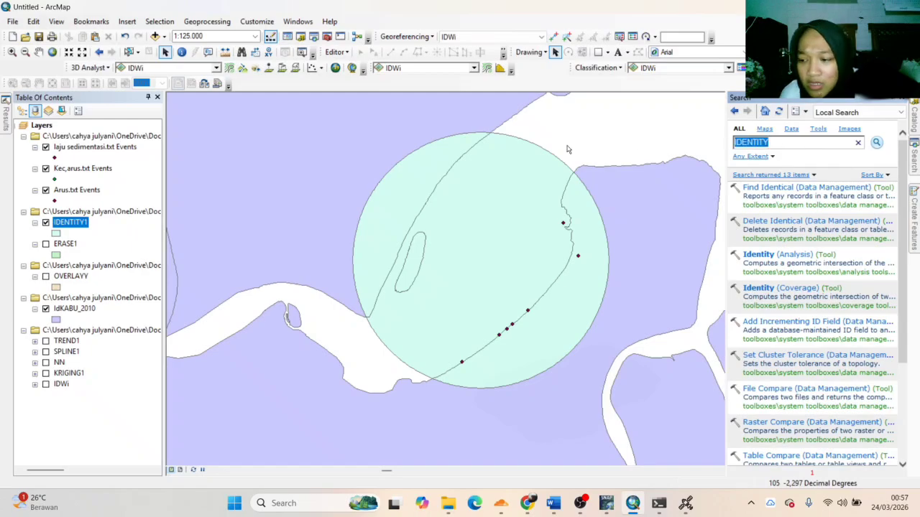
pyautogui.write('INTERSEC')
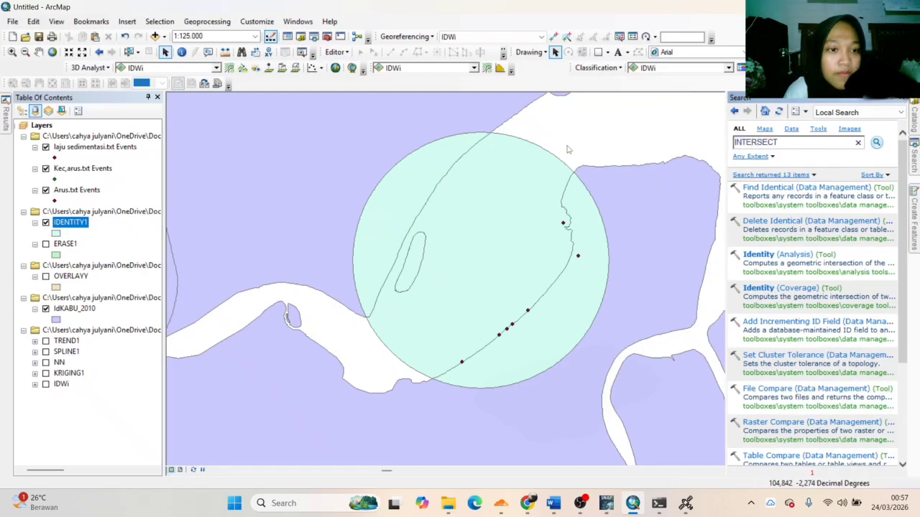
pyautogui.press('Return')
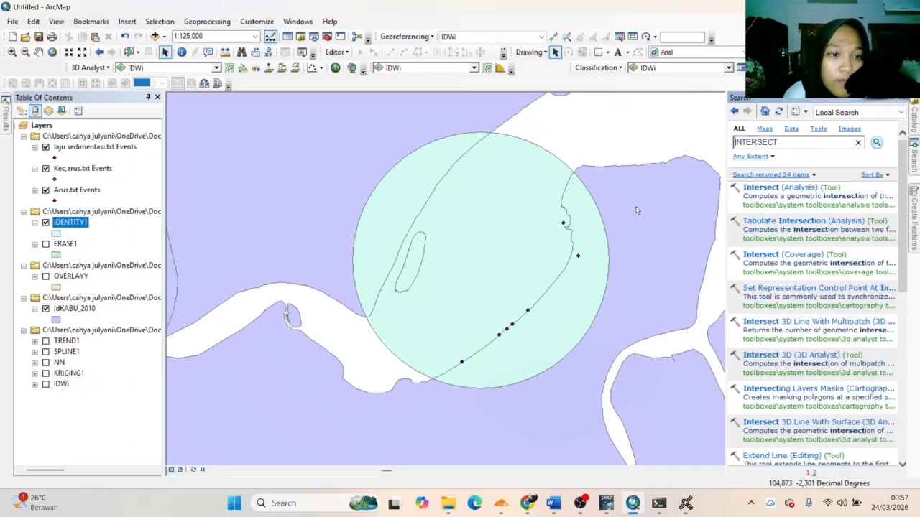
pyautogui.click(814, 187)
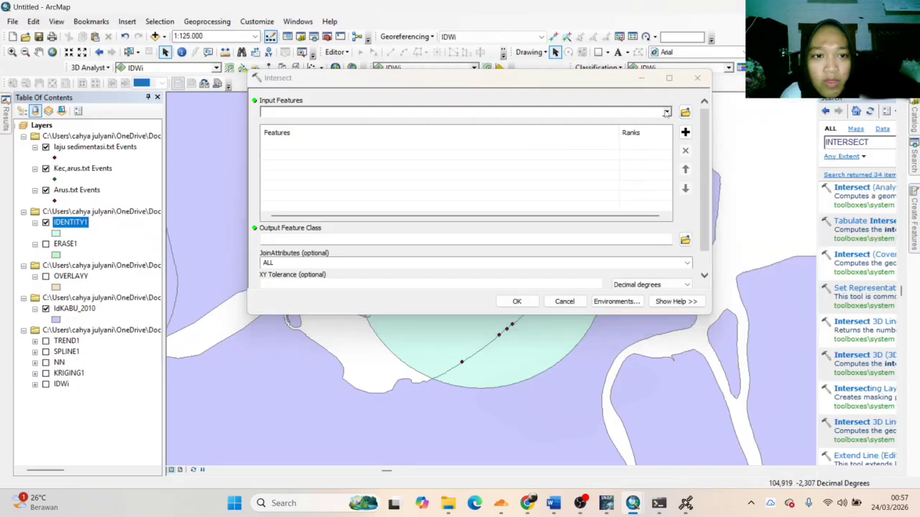
# Run Intersect on OVERLAYY and IdKABU_2010, saving the output as INTERSECT1 in the PRAKTIKUM PJK folder
pyautogui.click(666, 111)
pyautogui.click(299, 177)
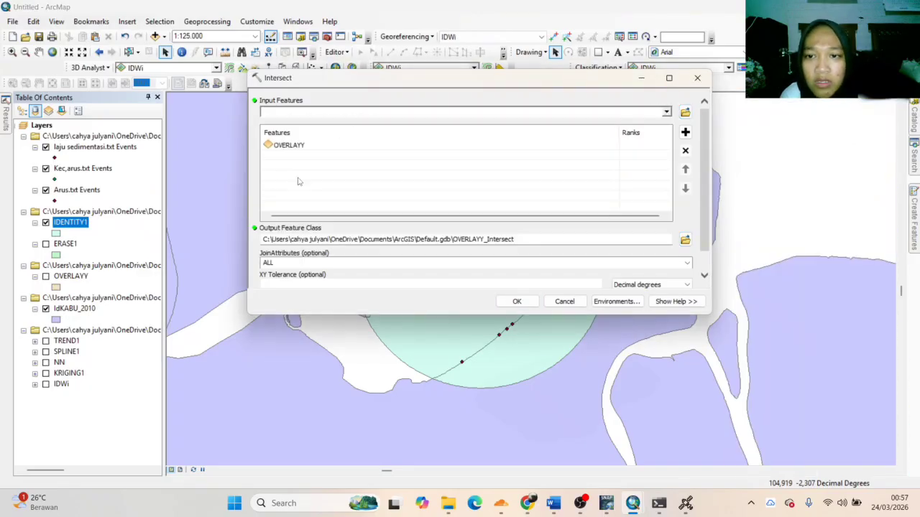
pyautogui.click(666, 112)
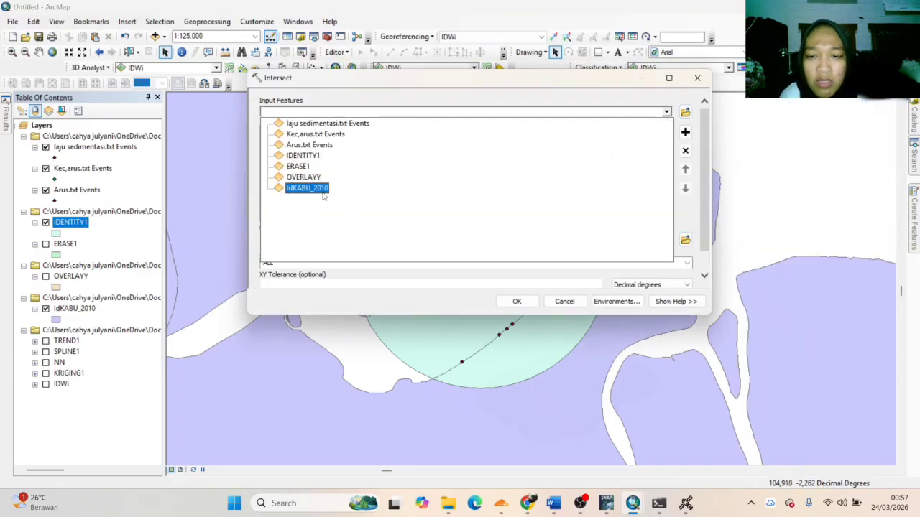
pyautogui.click(323, 191)
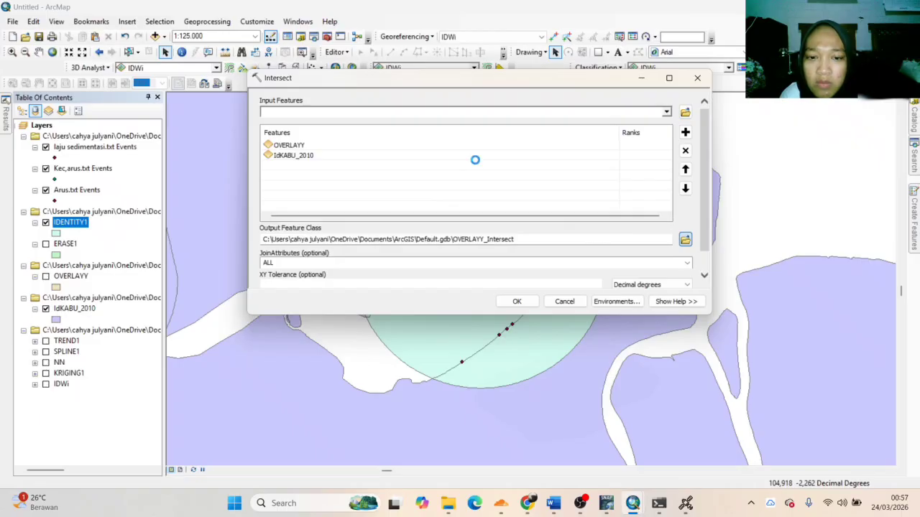
pyautogui.click(441, 255)
pyautogui.write('INTERSECT1')
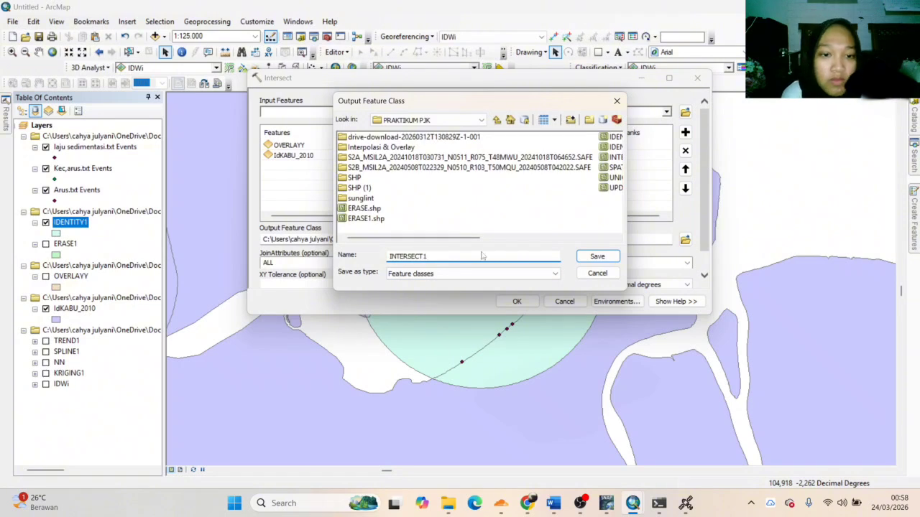
pyautogui.click(597, 257)
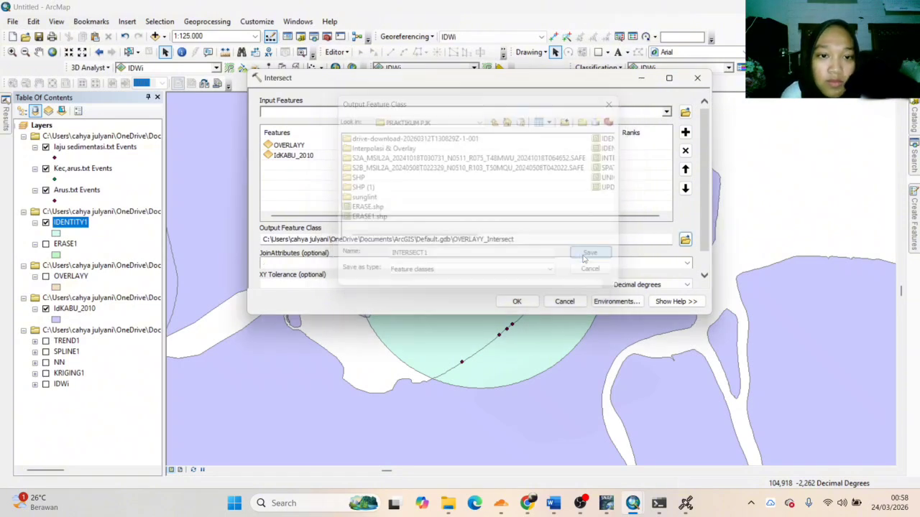
pyautogui.click(520, 301)
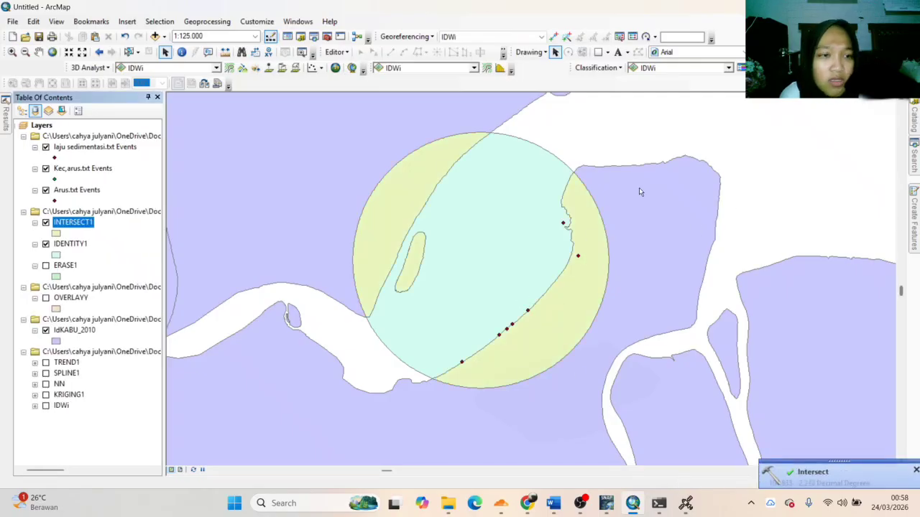
# Hide the IDENTITY1 and INTERSECT1 layers, and search for SPATIAL JOIN to open the Spatial Join (Analysis) tool
pyautogui.click(45, 222)
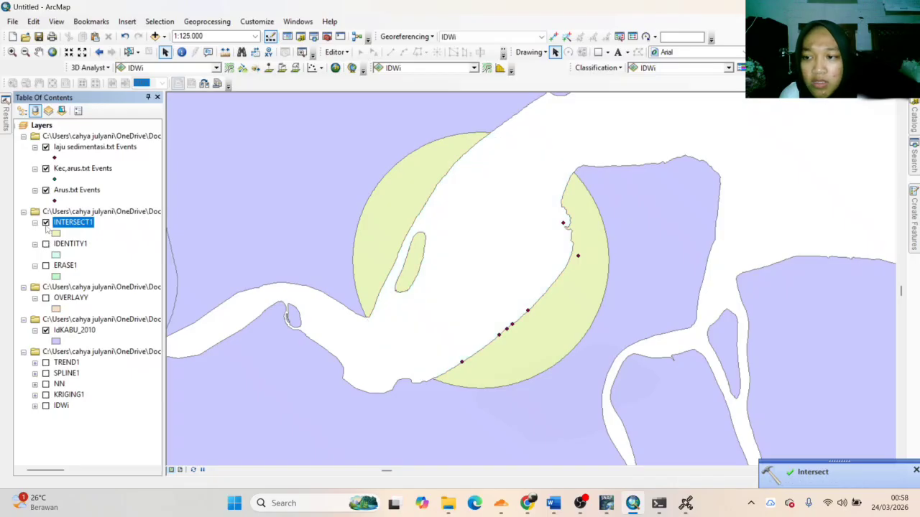
pyautogui.click(913, 165)
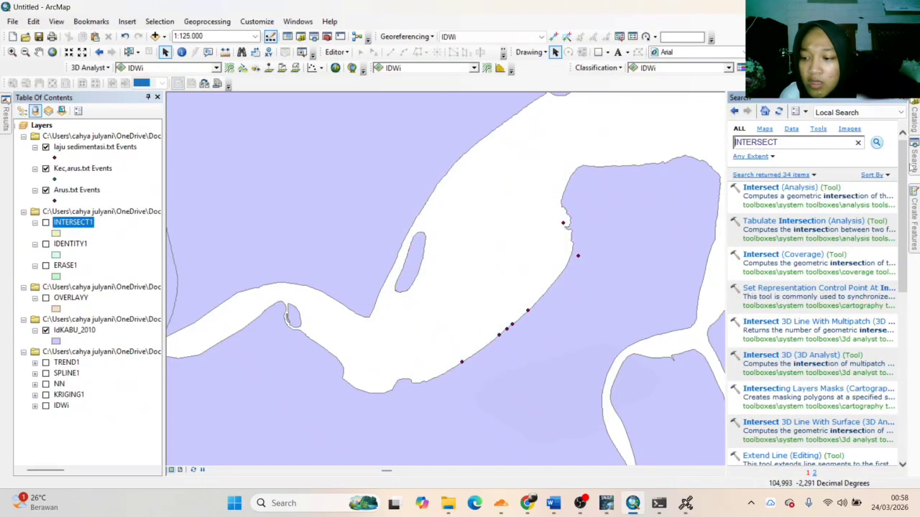
pyautogui.doubleClick(803, 142)
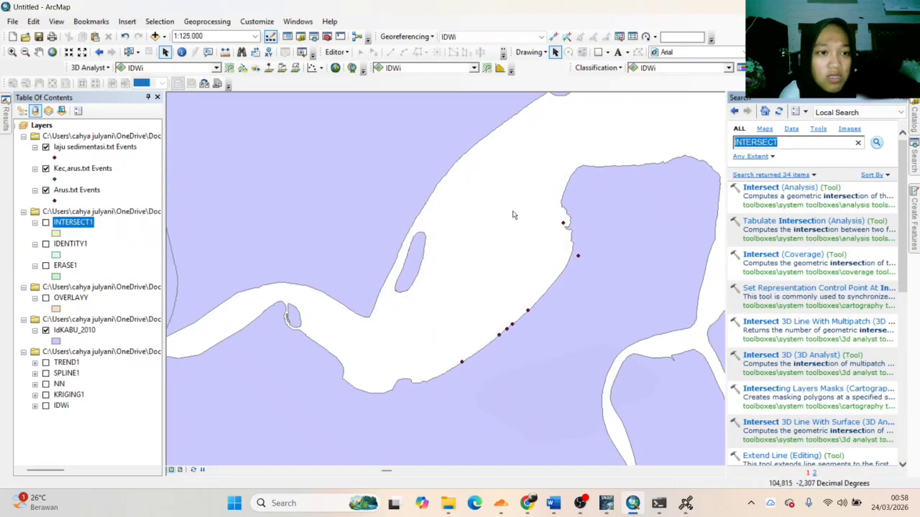
pyautogui.write('SPATIAL JOIN')
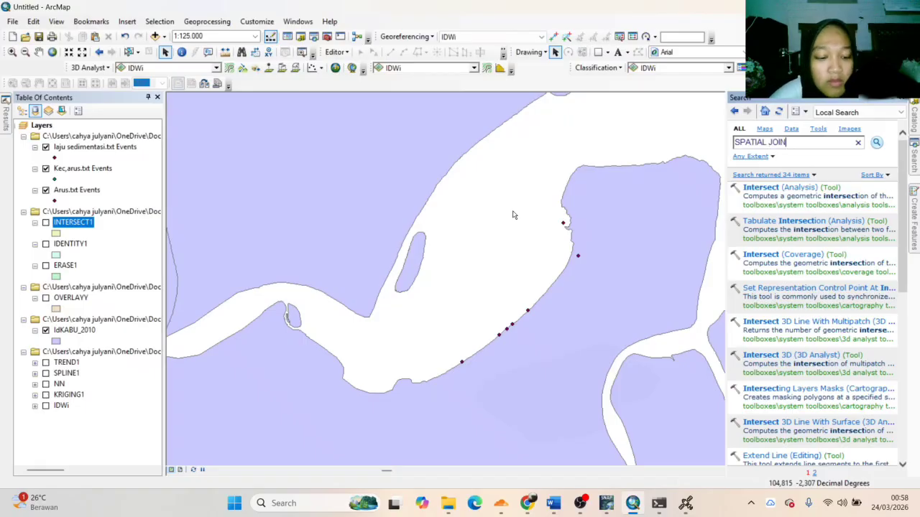
pyautogui.press('Return')
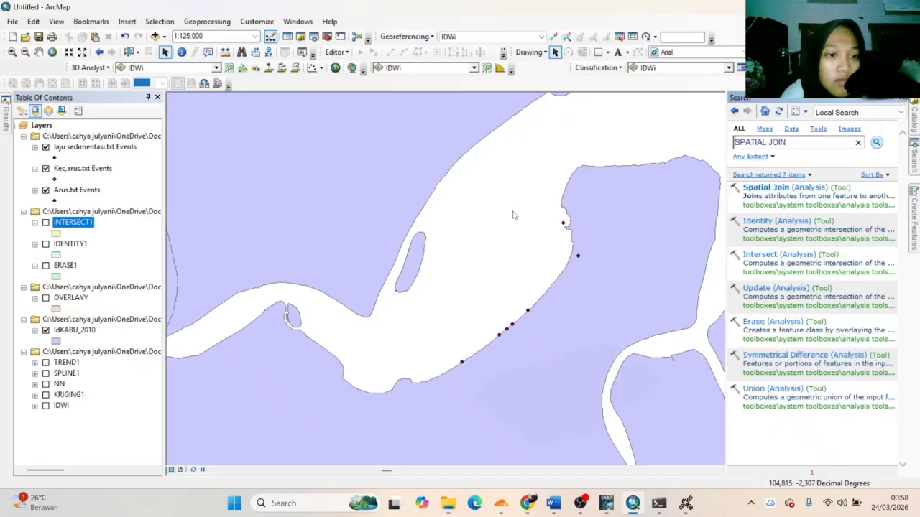
pyautogui.click(765, 190)
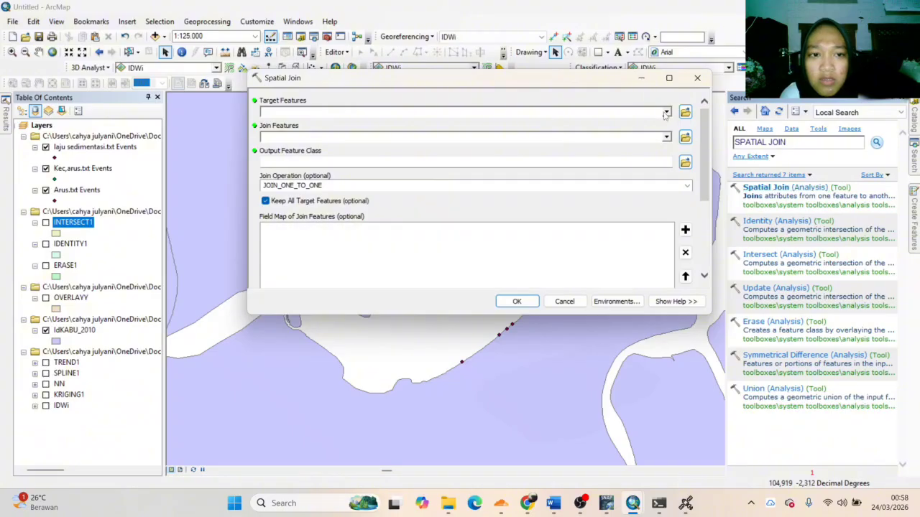
# Run Spatial Join with OVERLAYY as target and IdKABU_2010 as join features, saving the output as SJOIN in the PRAKTIKUM PJK folder
pyautogui.click(667, 112)
pyautogui.click(398, 180)
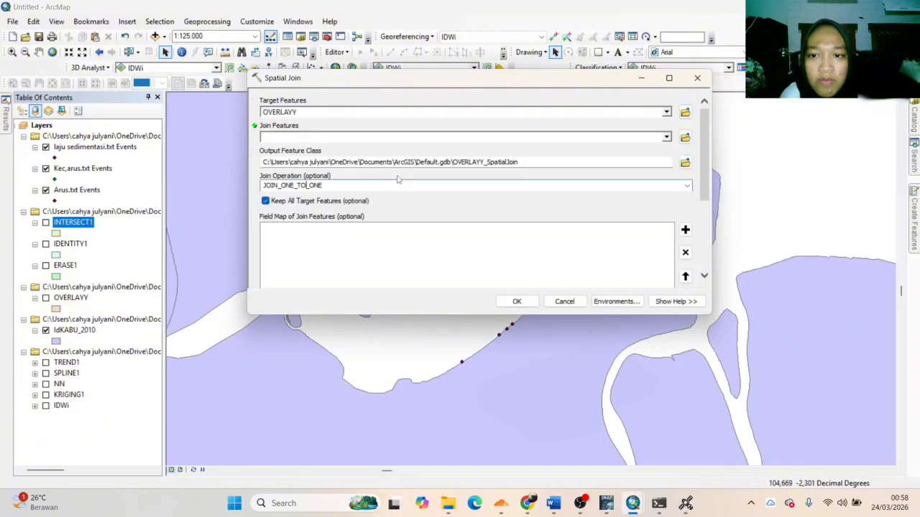
pyautogui.click(667, 137)
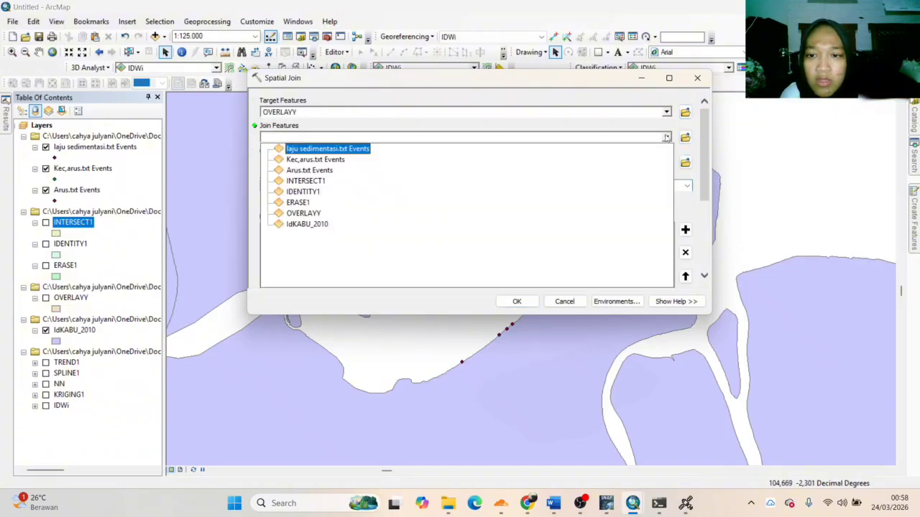
pyautogui.click(299, 222)
pyautogui.click(685, 163)
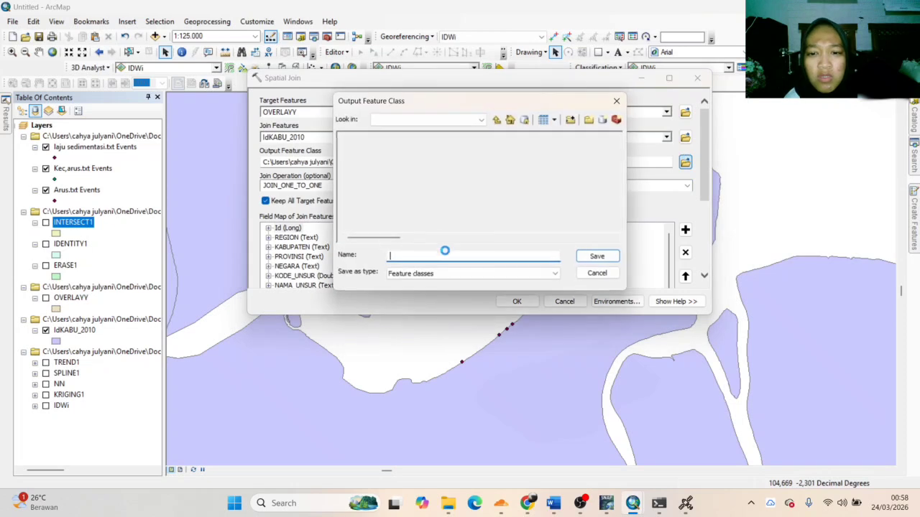
pyautogui.write('SJOIN')
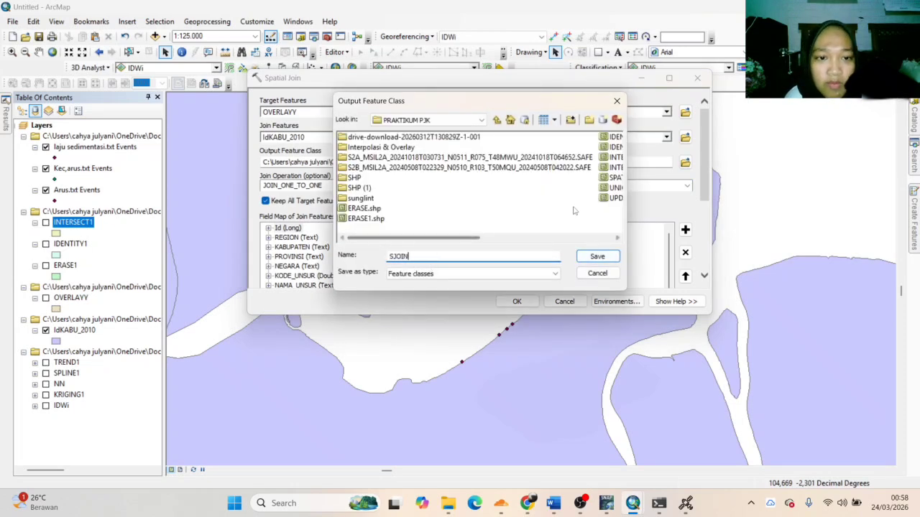
pyautogui.hscroll(3, 572, 207)
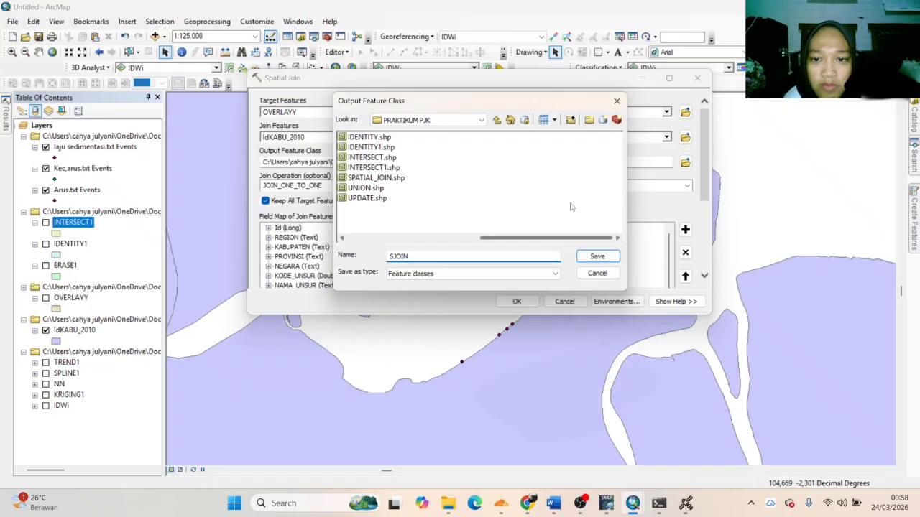
pyautogui.click(581, 259)
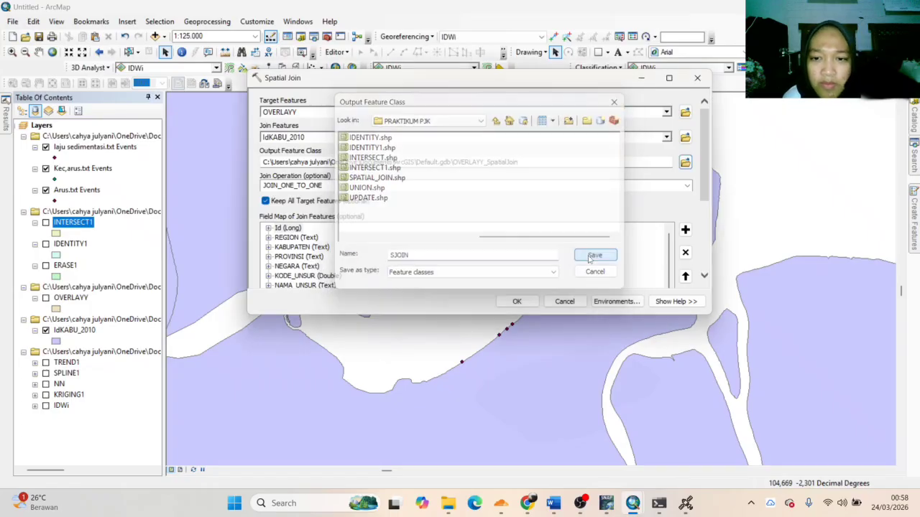
pyautogui.click(529, 306)
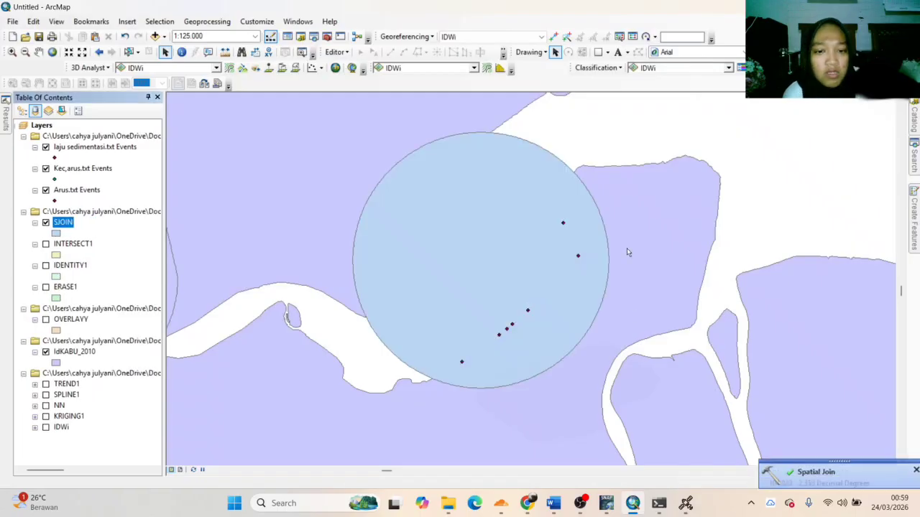
# Search for UNION and open the Union (Analysis) tool
pyautogui.click(915, 167)
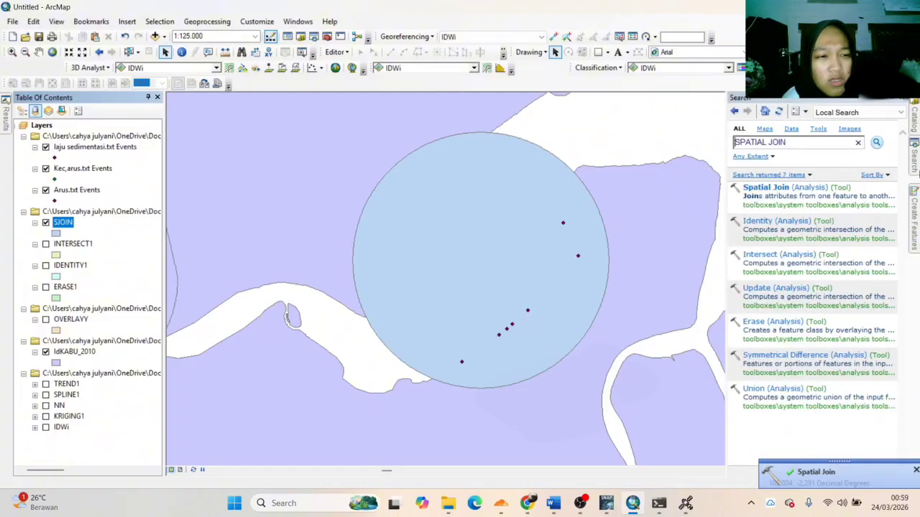
pyautogui.moveTo(793, 142); pyautogui.dragTo(408, 163)
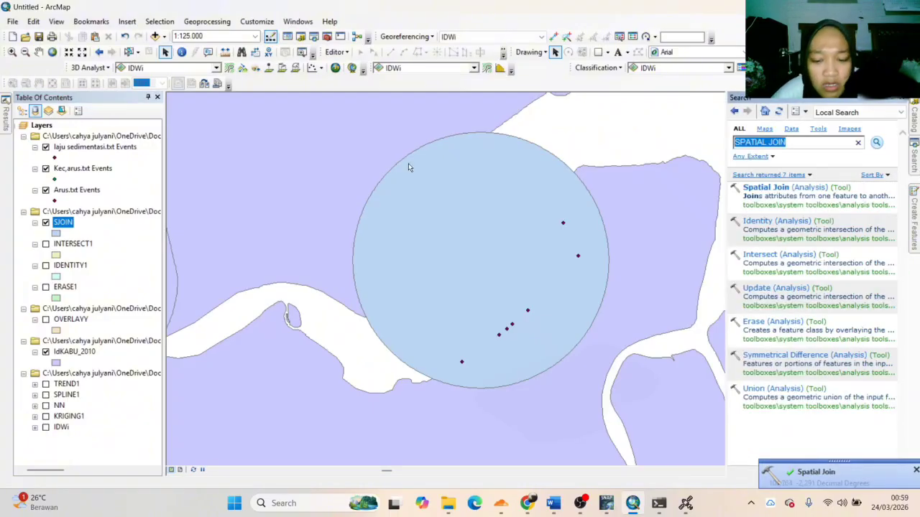
pyautogui.write('UNION')
pyautogui.press('Return')
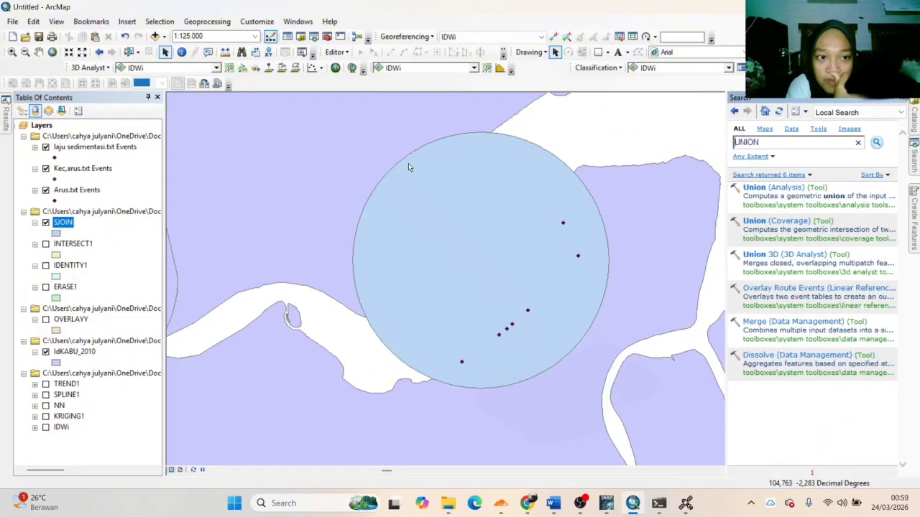
pyautogui.click(783, 189)
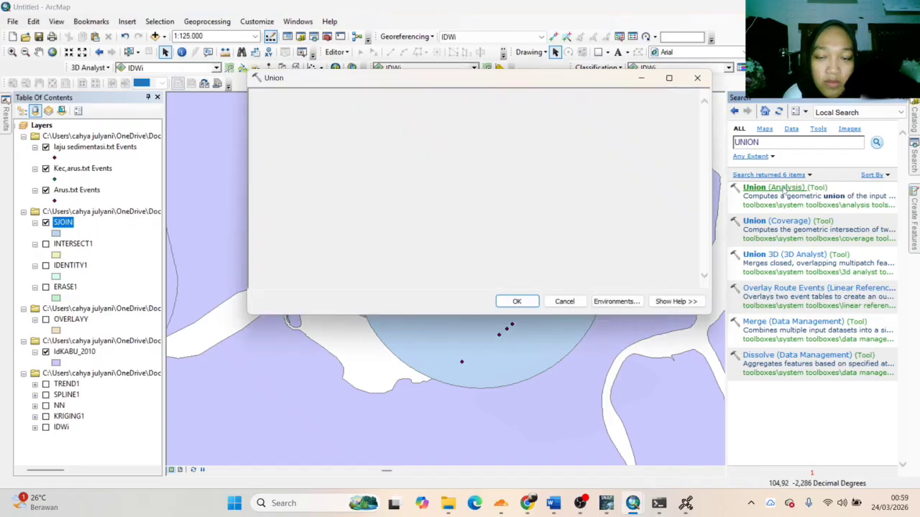
# Run Union on OVERLAYY and IdKABU_2010, saving the output as UNION1 in the PRAKTIKUM PJK folder
pyautogui.click(666, 115)
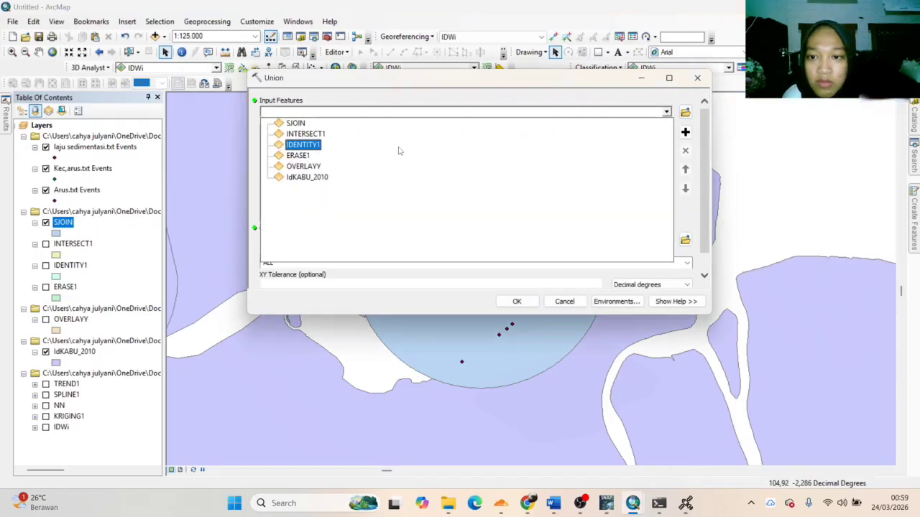
pyautogui.click(667, 167)
pyautogui.click(666, 113)
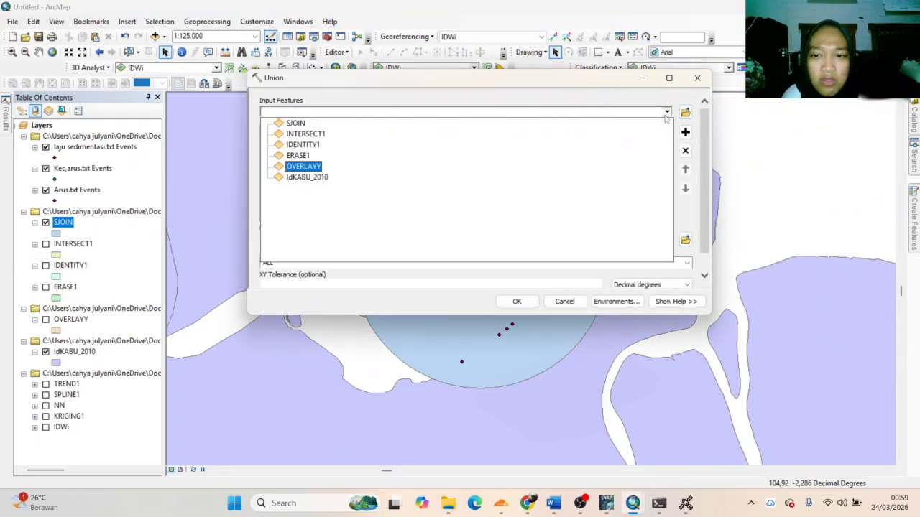
pyautogui.click(315, 179)
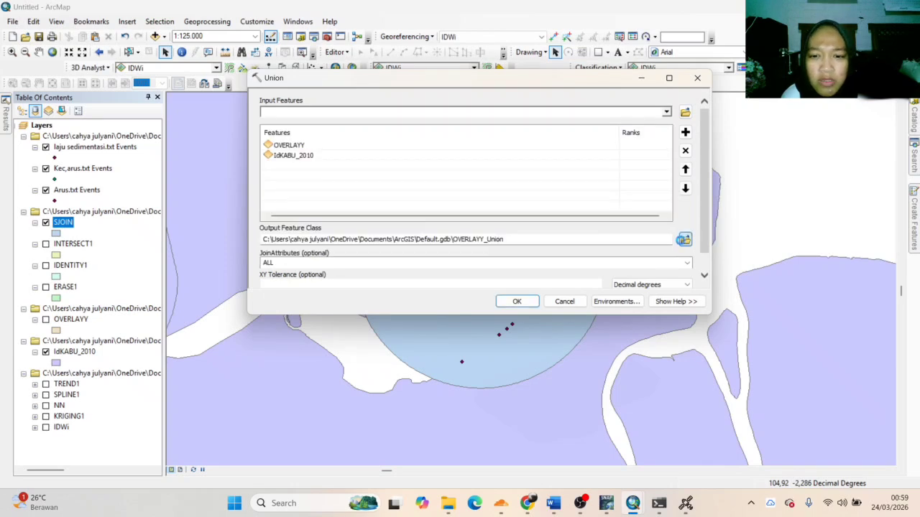
pyautogui.click(685, 240)
pyautogui.write('UNION1')
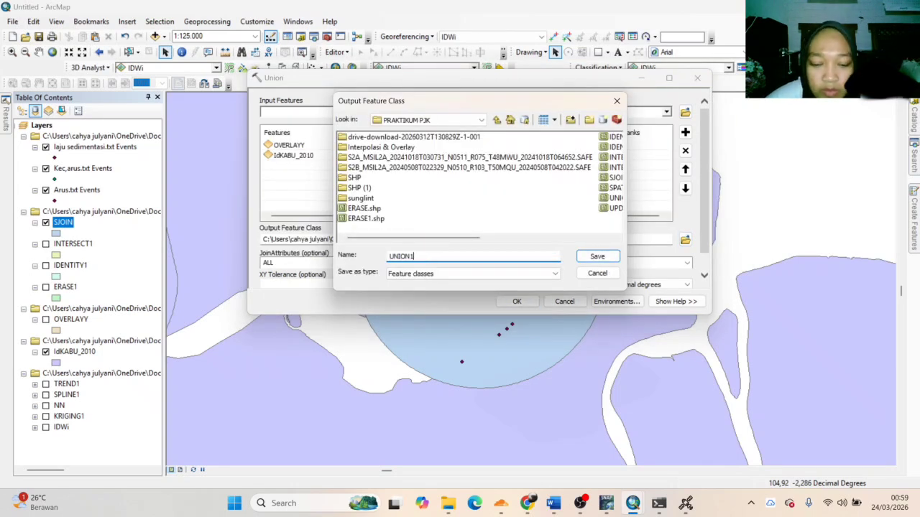
pyautogui.press('Return')
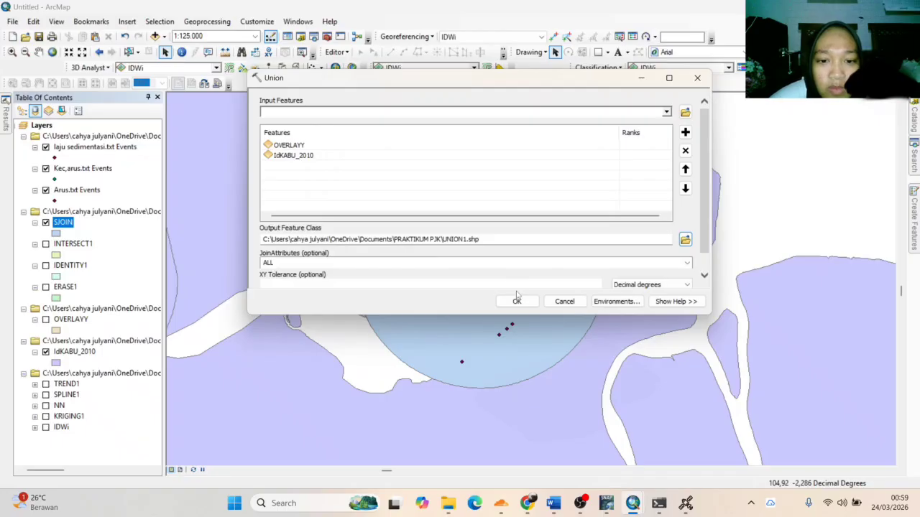
pyautogui.click(512, 302)
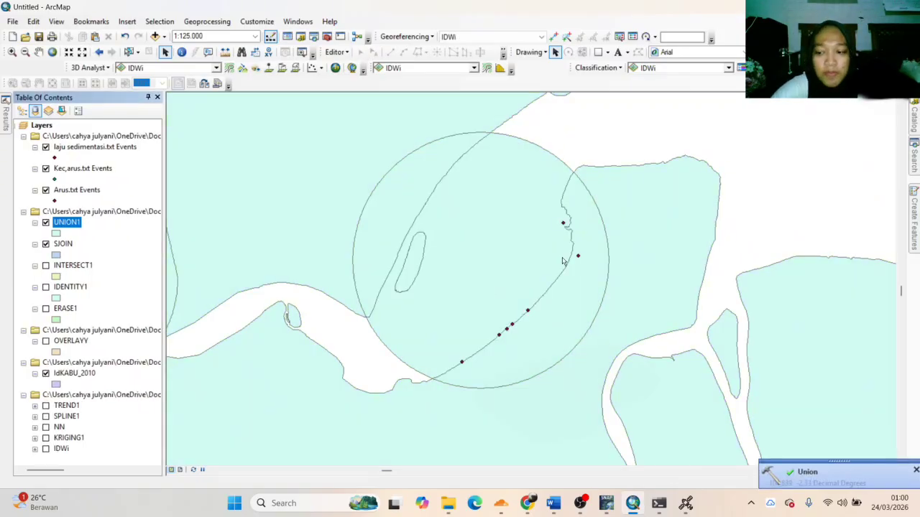
# Search for UPDATE and open the Update (Analysis) tool
pyautogui.click(915, 167)
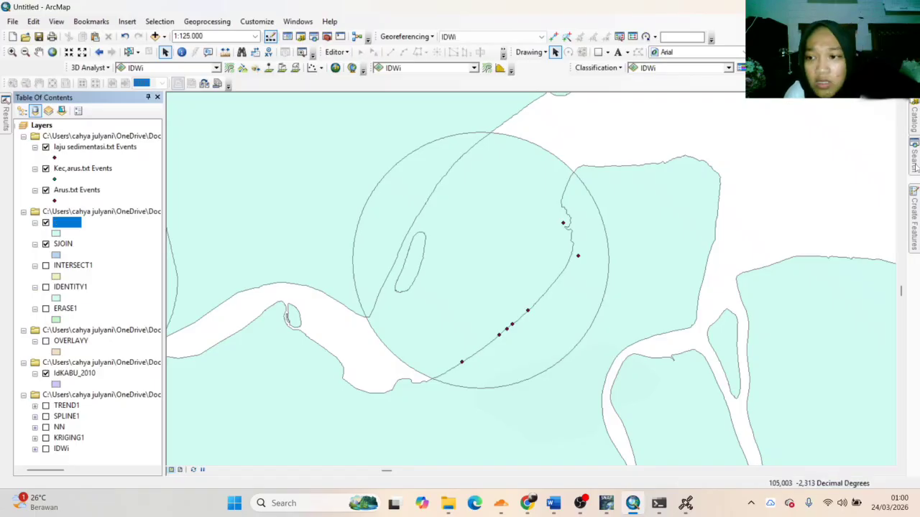
pyautogui.doubleClick(813, 142)
pyautogui.write('UPDATE')
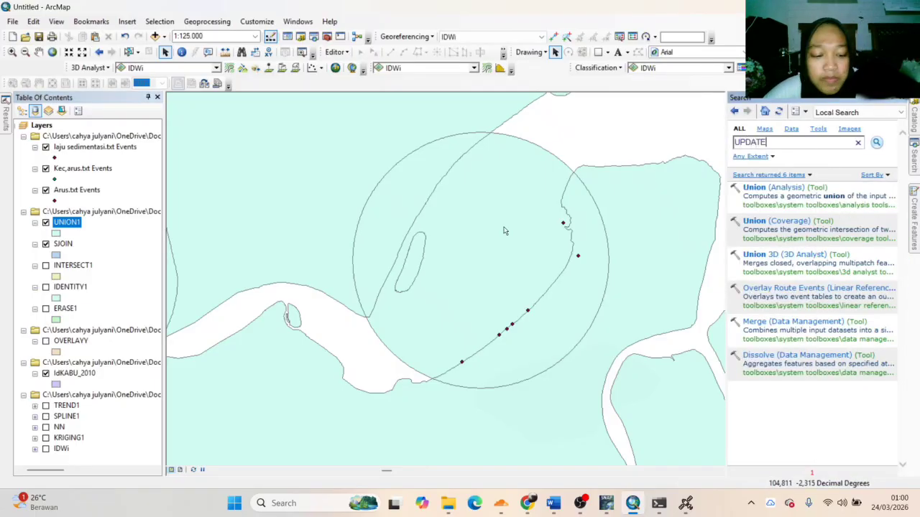
pyautogui.press('Return')
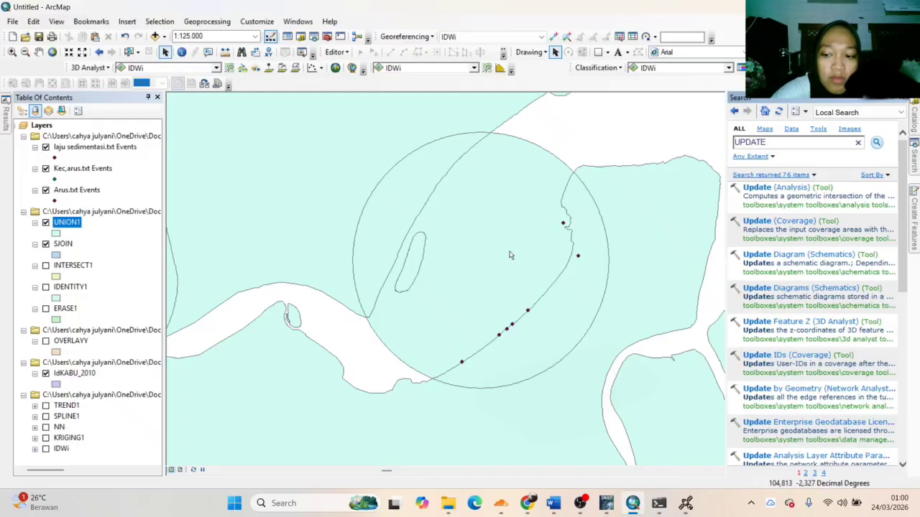
pyautogui.click(769, 189)
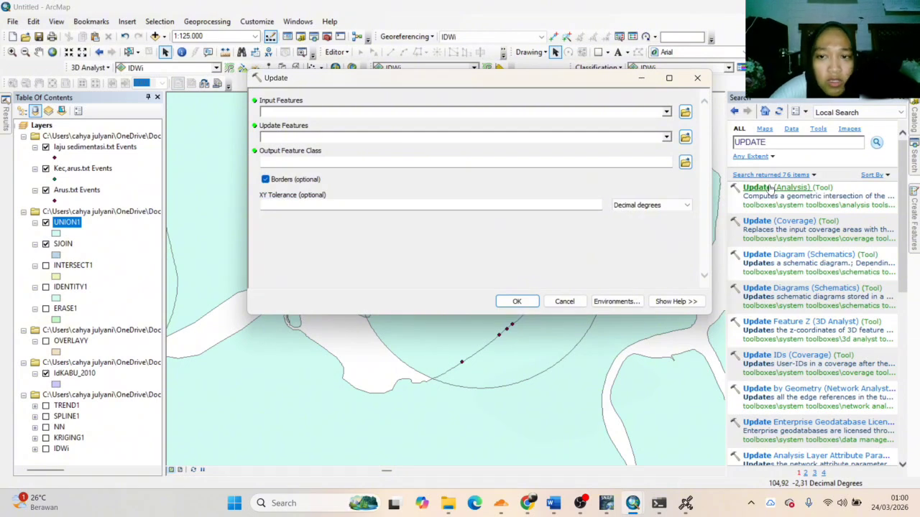
# Run Update with OVERLAYY as input and IdKABU_2010 as update features, saving the output as UPDATE1 in the PRAKTIKUM PJK folder
pyautogui.click(667, 112)
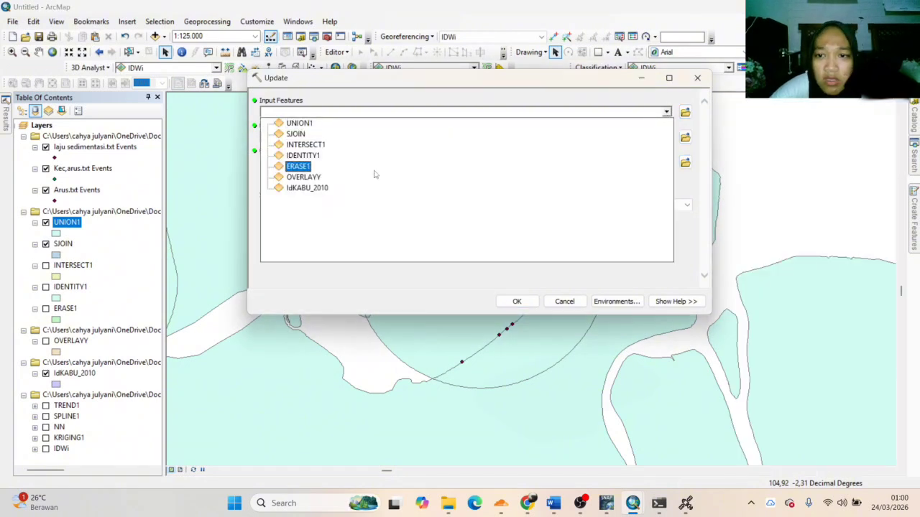
pyautogui.click(315, 177)
pyautogui.click(666, 137)
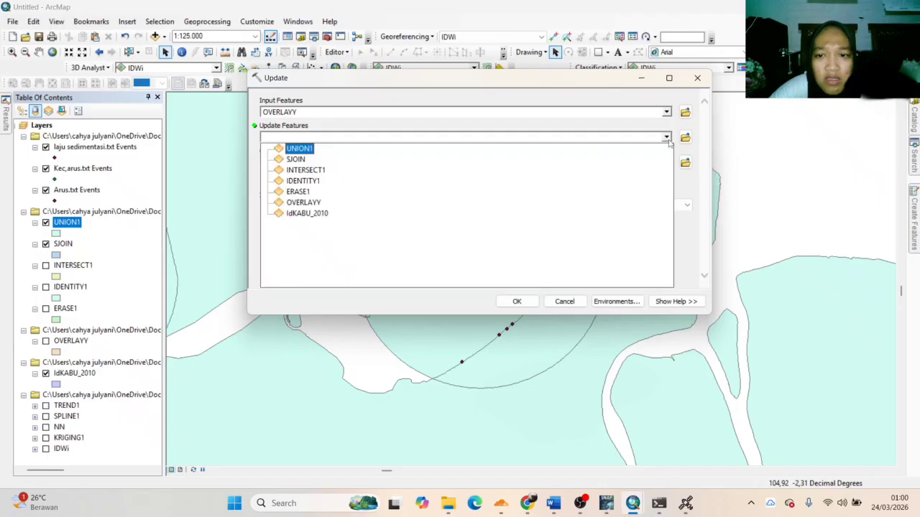
pyautogui.click(319, 212)
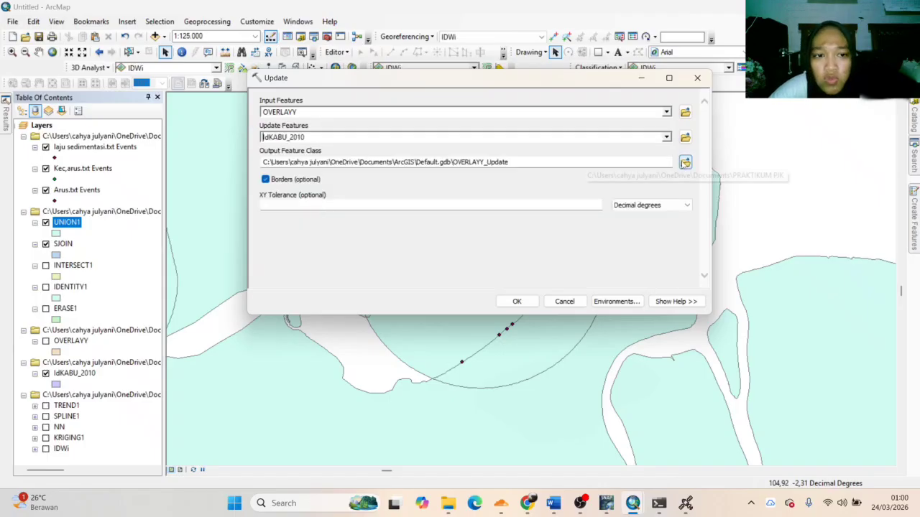
pyautogui.click(685, 162)
pyautogui.write('U')
pyautogui.write('2')
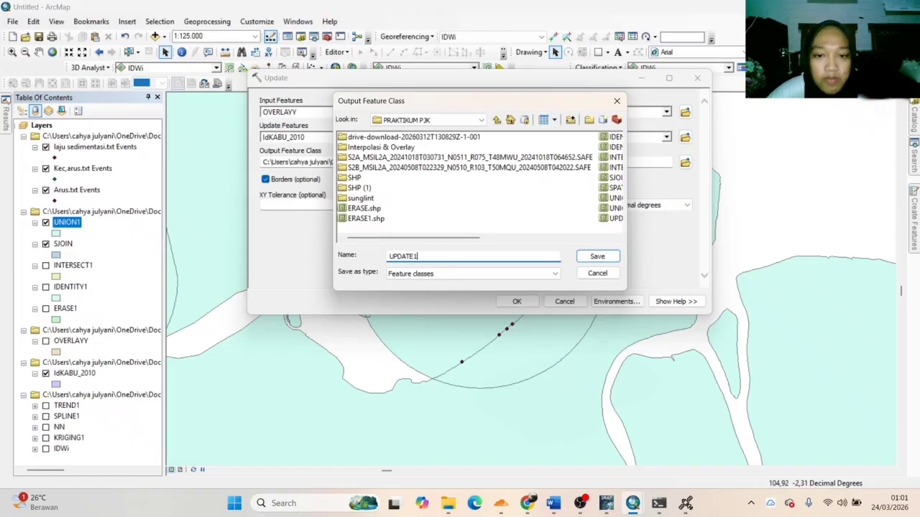
pyautogui.press('Return')
pyautogui.click(504, 300)
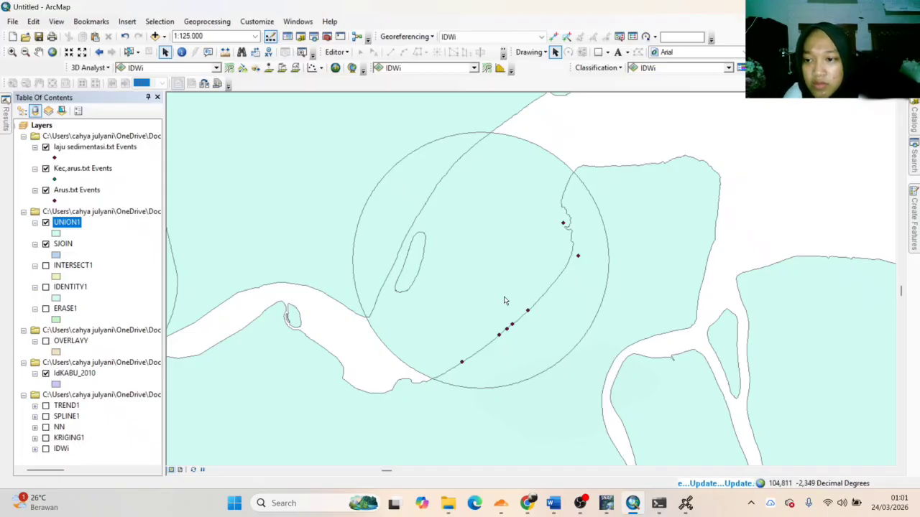
# Hide the SJOIN layer on the map
pyautogui.click(46, 244)
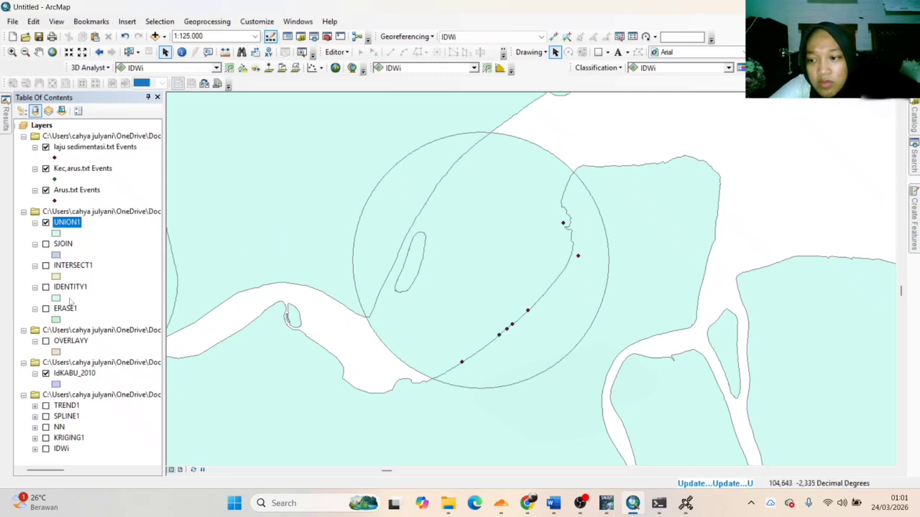
pyautogui.hscroll(2, 69, 303)
pyautogui.hscroll(-2, 70, 302)
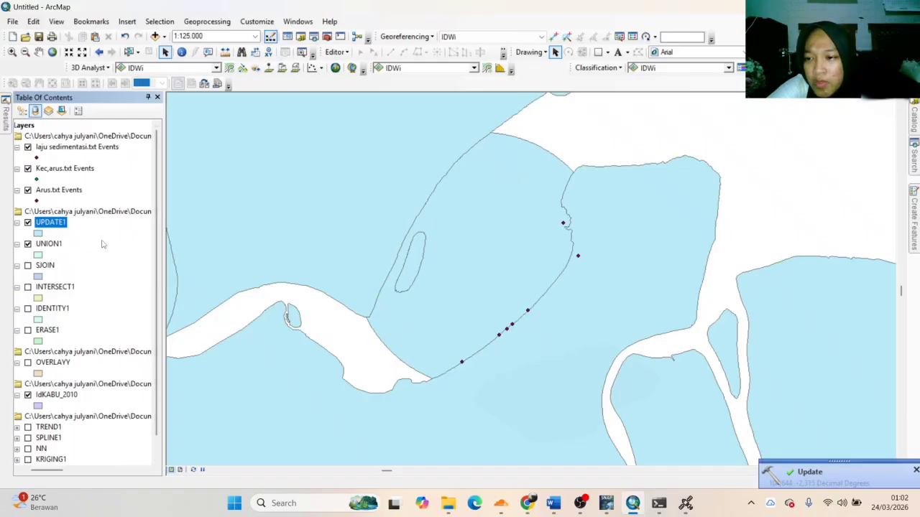
# Show the ERASE1, IDENTITY1, INTERSECT1 and SJOIN layers on the map
pyautogui.scroll(-1, 103, 243)
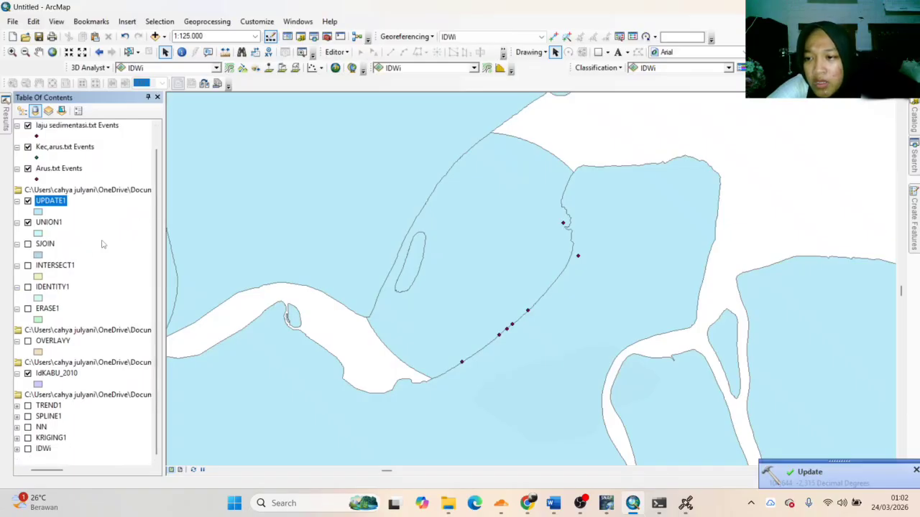
pyautogui.click(28, 308)
pyautogui.click(28, 287)
pyautogui.click(28, 265)
pyautogui.click(28, 244)
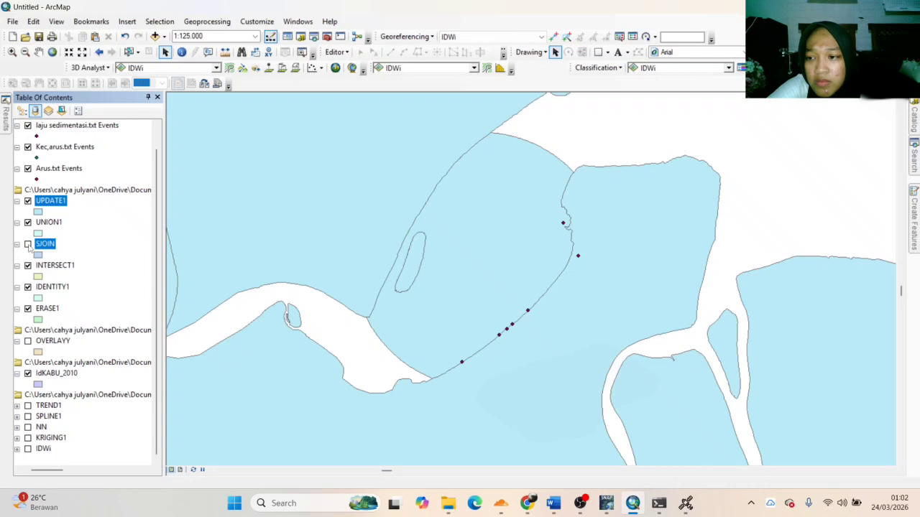
# Hide the UPDATE1, UNION1, SJOIN, INTERSECT1 and IDENTITY1 layers to view ERASE1 as the only overlay result
pyautogui.click(28, 200)
pyautogui.click(28, 222)
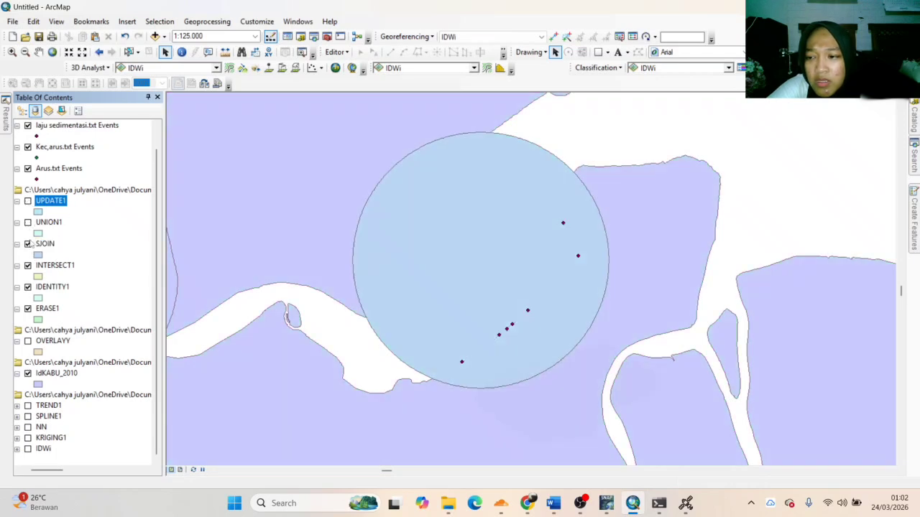
pyautogui.click(28, 243)
pyautogui.click(28, 265)
pyautogui.click(28, 286)
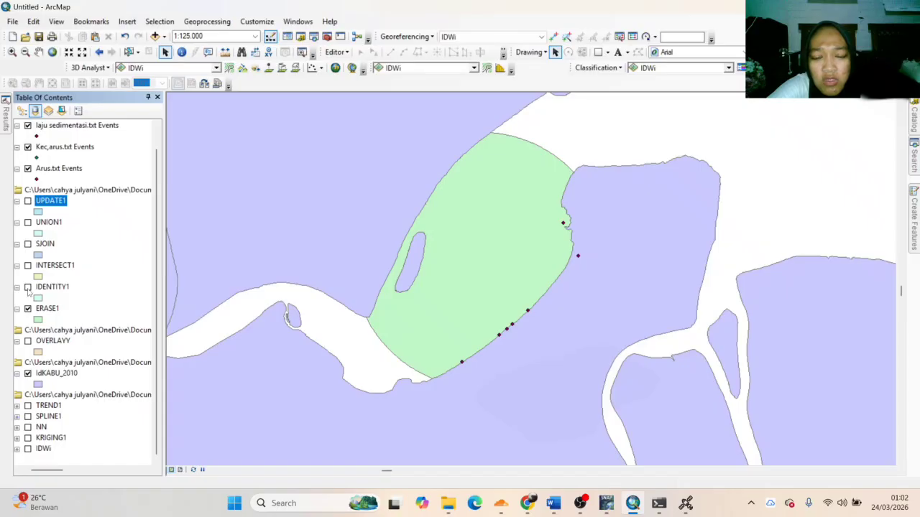
# Hide ERASE1 and compare the IDENTITY1, INTERSECT1 and SJOIN results by displaying them one at a time
pyautogui.click(28, 309)
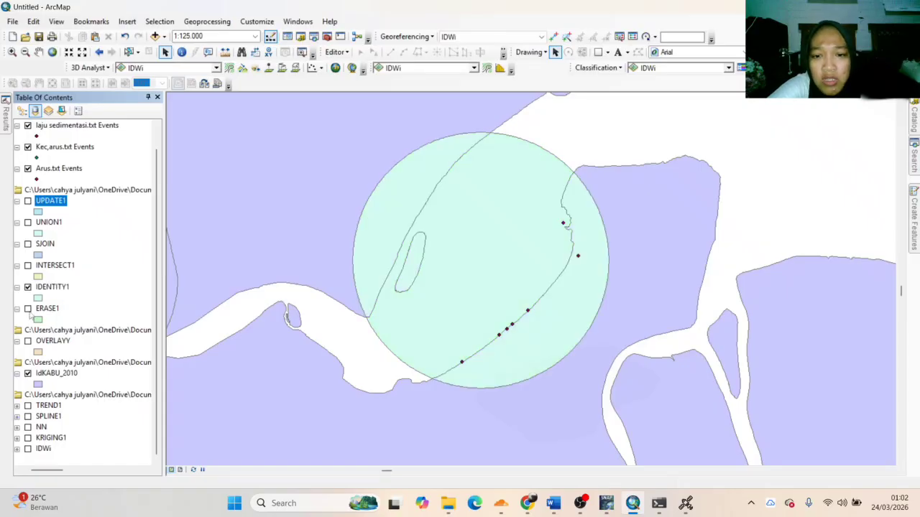
pyautogui.click(28, 265)
pyautogui.click(28, 287)
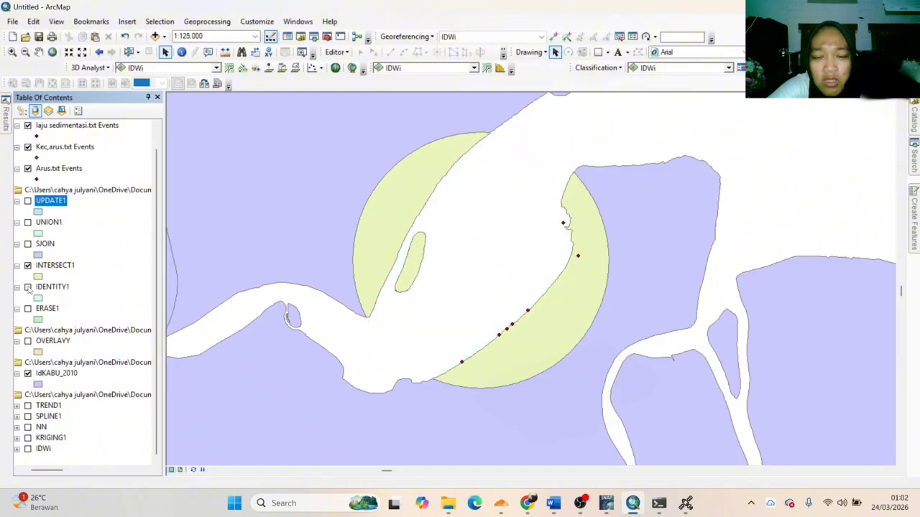
pyautogui.click(28, 243)
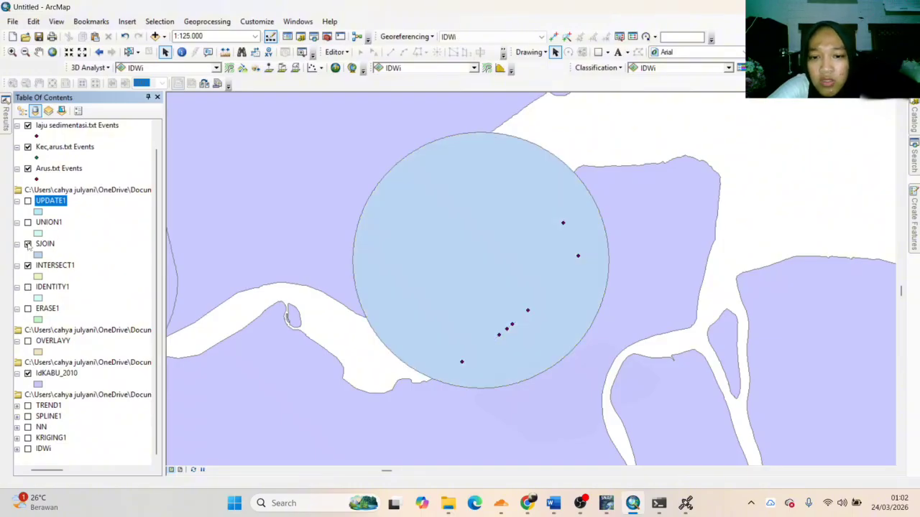
pyautogui.click(29, 266)
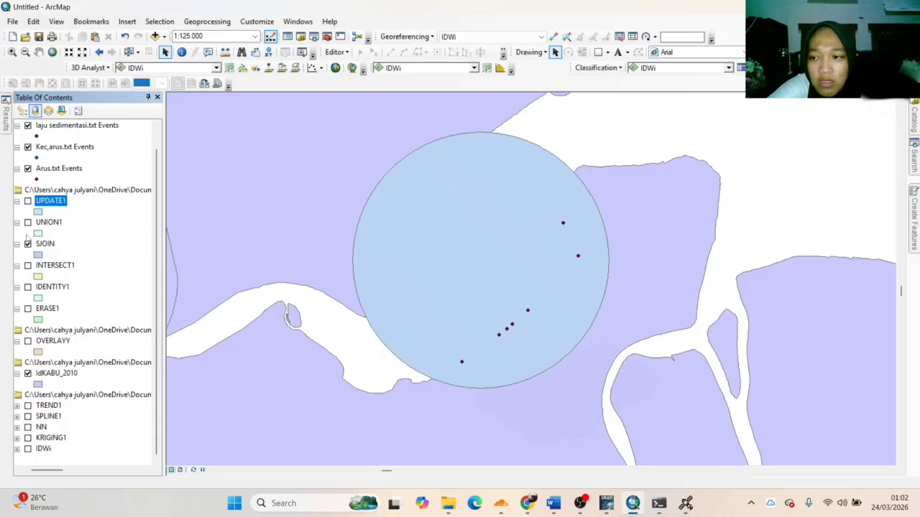
# Display UNION1 in place of SJOIN, and finish with UPDATE1 as the only visible overlay result
pyautogui.click(28, 222)
pyautogui.click(28, 243)
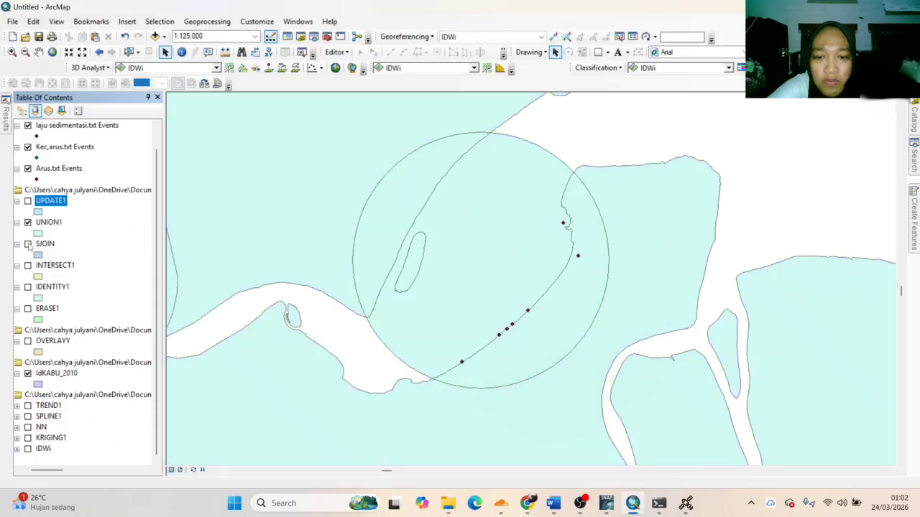
pyautogui.click(28, 201)
pyautogui.click(28, 222)
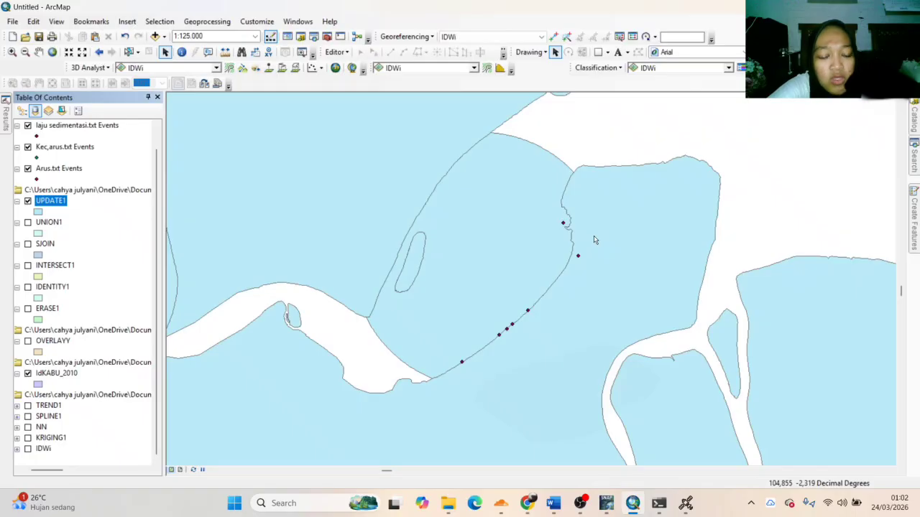
pyautogui.click(581, 504)
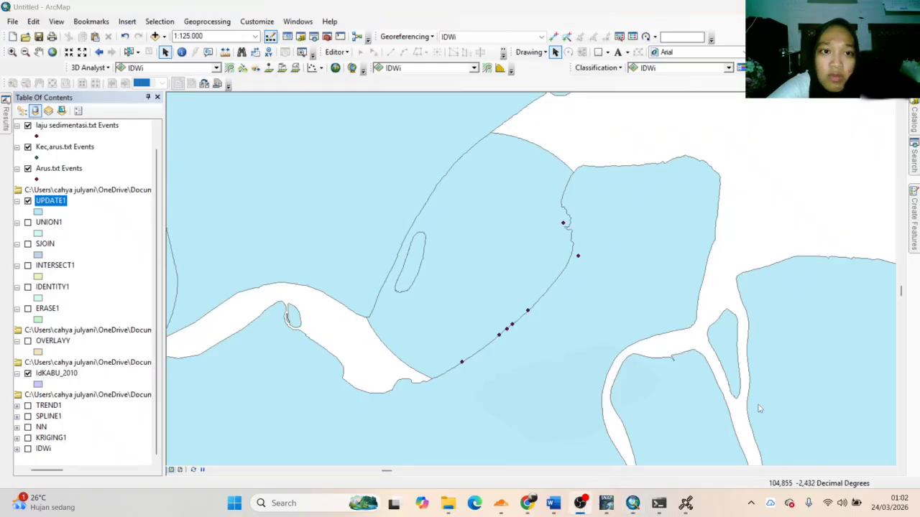